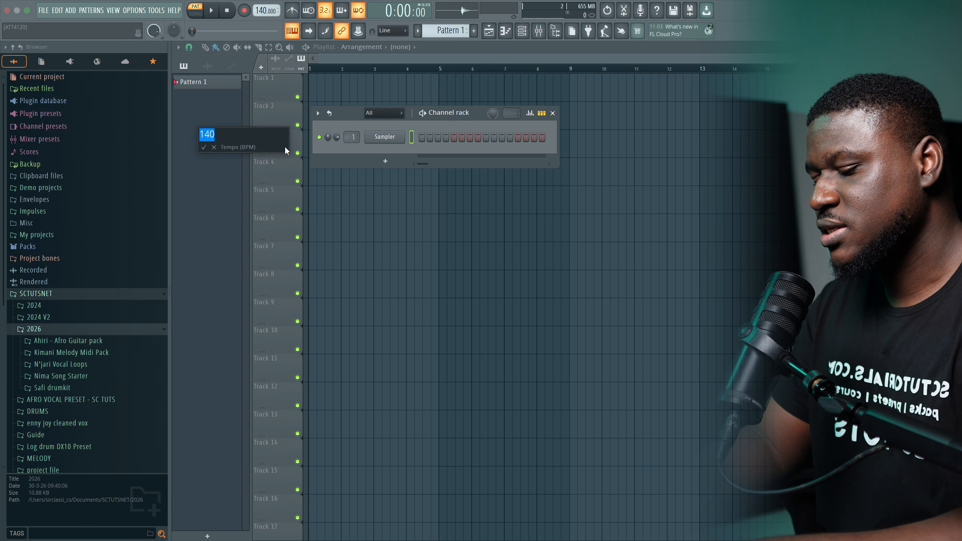
- Set the project tempo to 100 BPM
{"action": "type", "text": "100"}
{"action": "key", "text": "Return"}
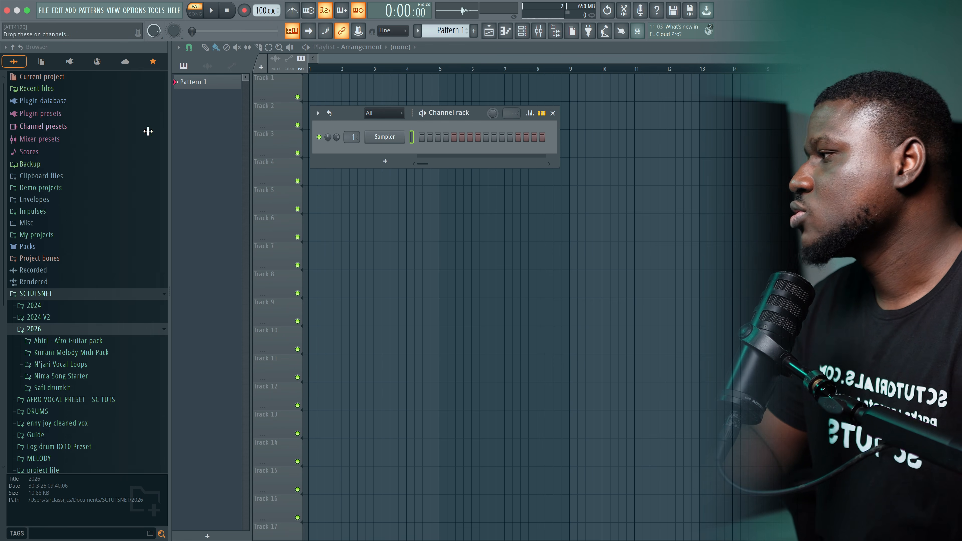
- Add Safi_Kick 4 and Safi_Kick 6 from the Safi drumkit's KICK one-shots as new channels in the Channel rack
{"action": "scroll", "coordinate": [49, 342], "scroll_direction": "down", "scroll_amount": 2}
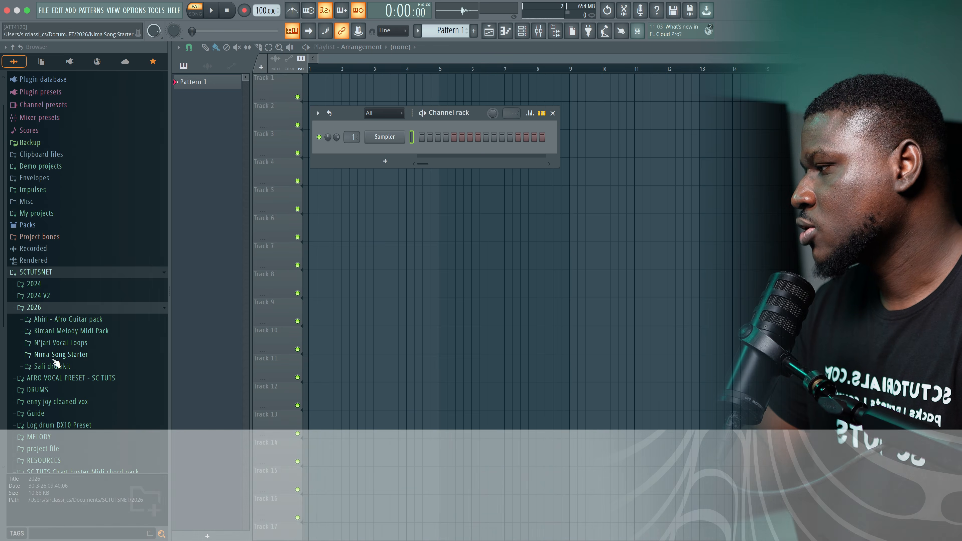
{"action": "left_click", "coordinate": [52, 366]}
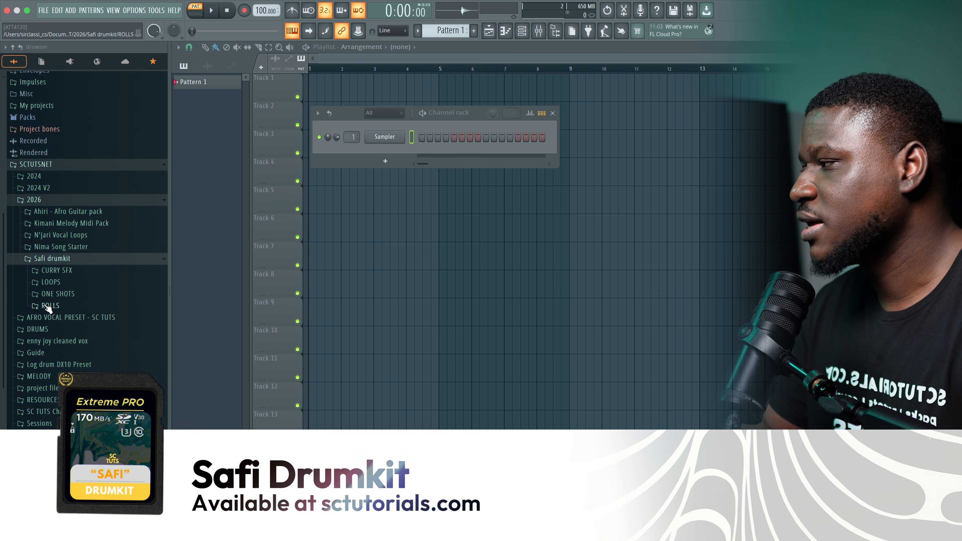
{"action": "scroll", "coordinate": [47, 308], "scroll_direction": "down", "scroll_amount": 1}
{"action": "left_click", "coordinate": [49, 273]}
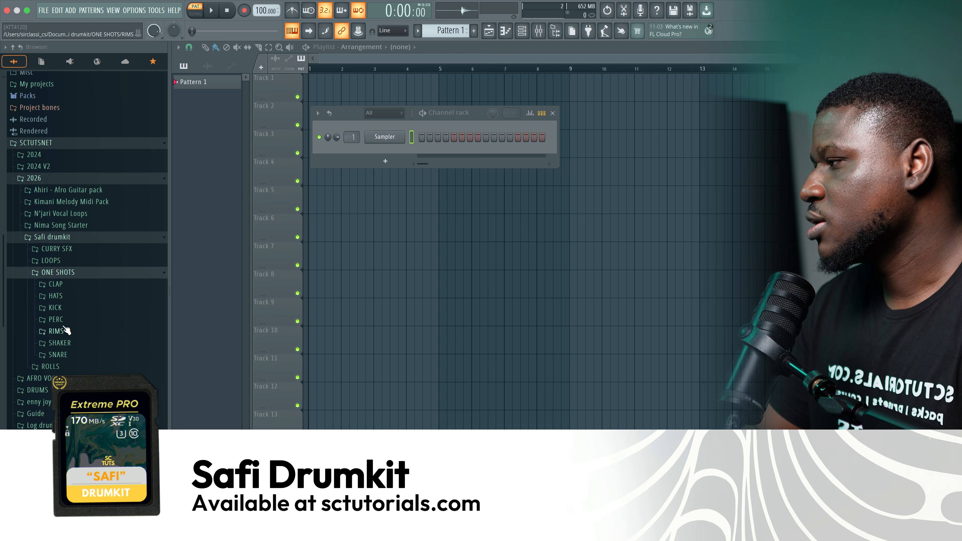
{"action": "left_click", "coordinate": [55, 308]}
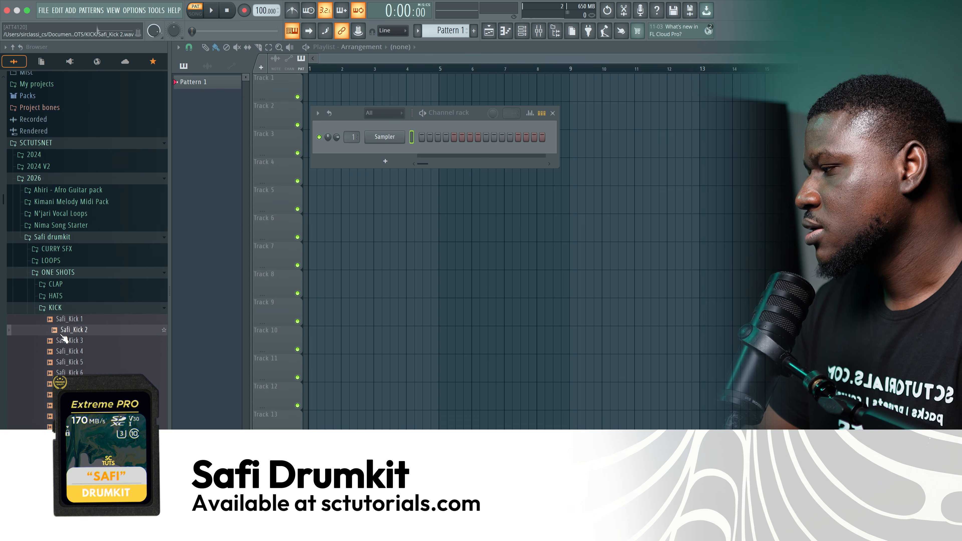
{"action": "left_click_drag", "start_coordinate": [67, 351], "coordinate": [356, 159]}
{"action": "left_click", "coordinate": [82, 373]}
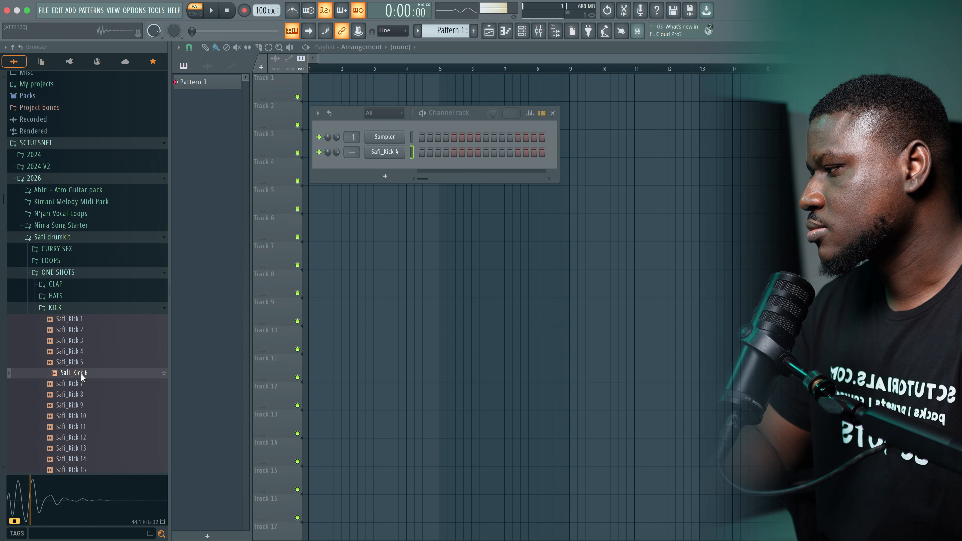
{"action": "left_click_drag", "start_coordinate": [81, 374], "coordinate": [343, 170]}
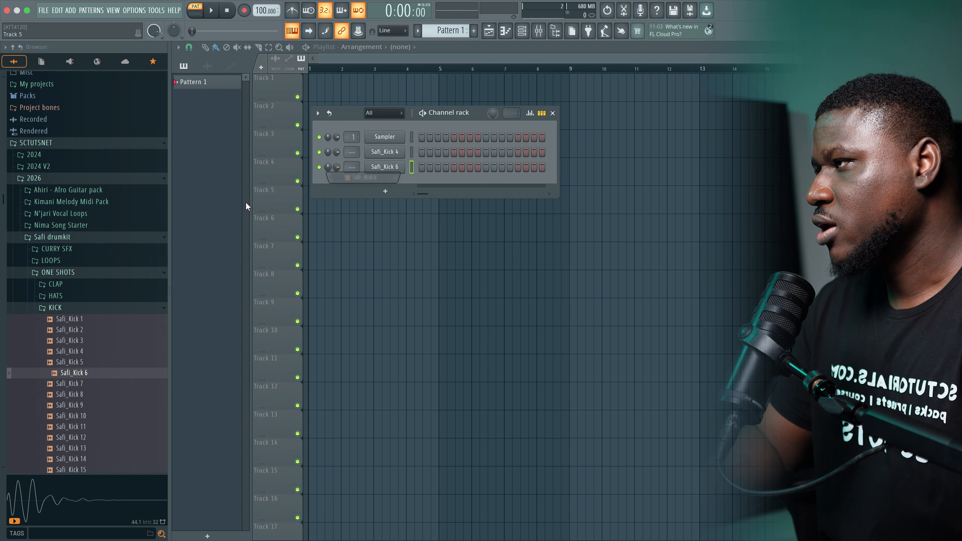
- Add Safi_Rim 8, Safi_Rim 11 and Safi_Rim 19 from the drumkit's RIMS folder as new channels
{"action": "scroll", "coordinate": [75, 386], "scroll_direction": "down", "scroll_amount": 10}
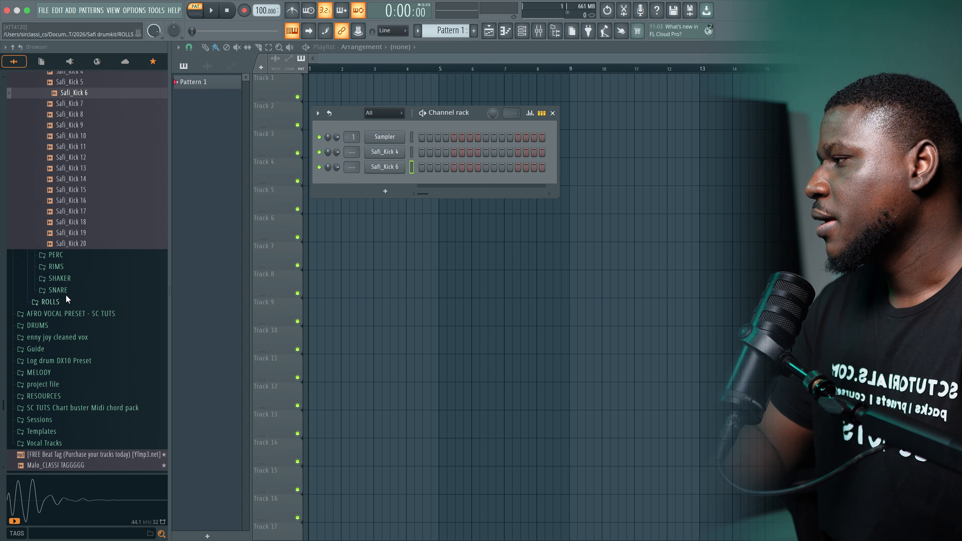
{"action": "left_click", "coordinate": [54, 270]}
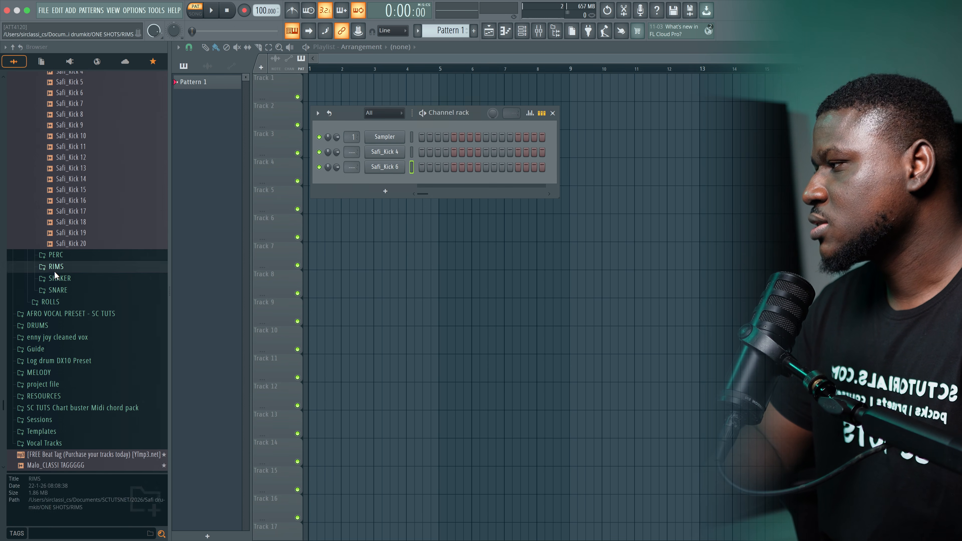
{"action": "scroll", "coordinate": [61, 296], "scroll_direction": "down", "scroll_amount": 2}
{"action": "left_click", "coordinate": [64, 310]}
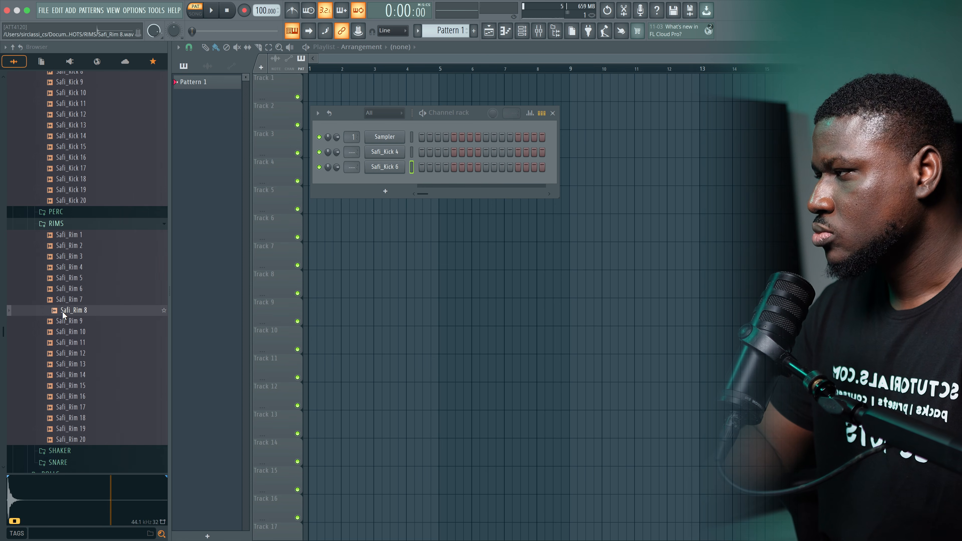
{"action": "left_click_drag", "start_coordinate": [62, 312], "coordinate": [360, 180]}
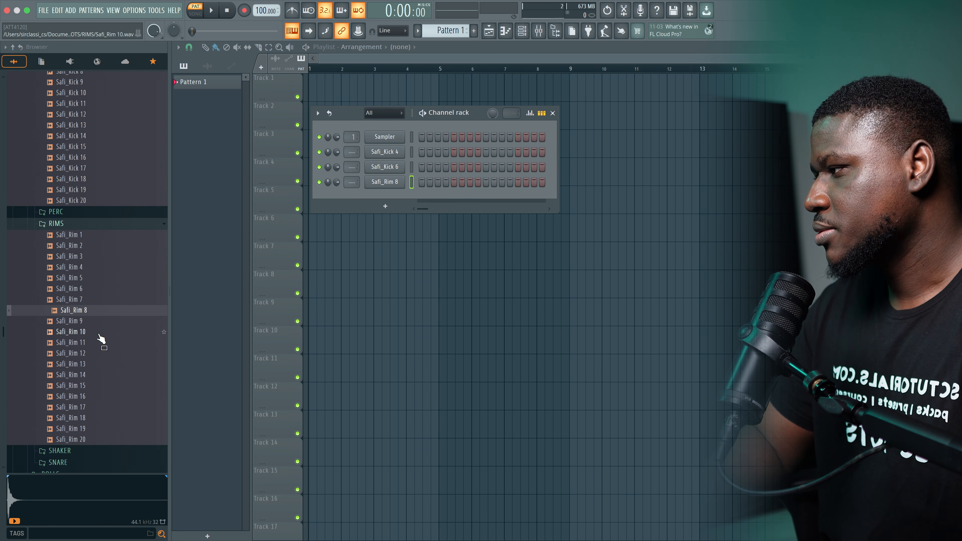
{"action": "left_click_drag", "start_coordinate": [77, 342], "coordinate": [359, 215]}
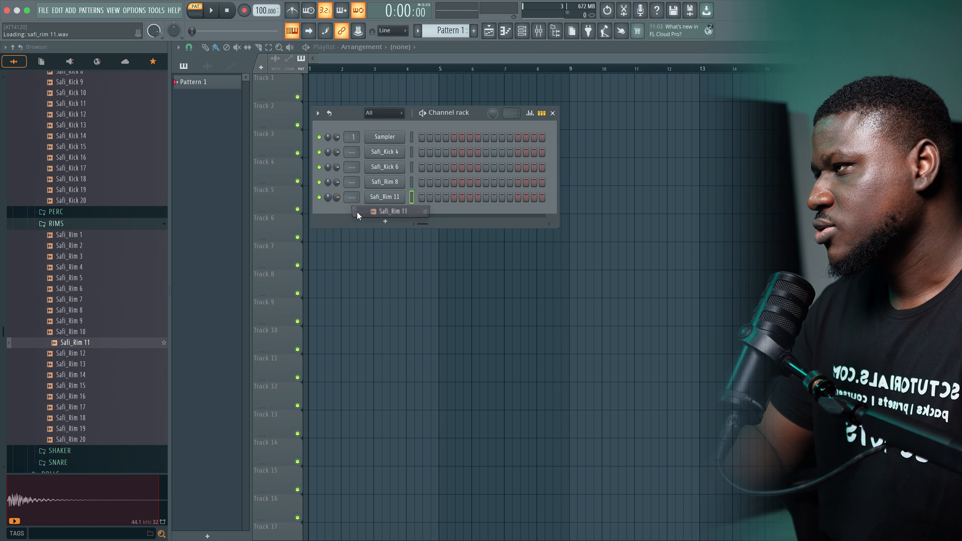
{"action": "scroll", "coordinate": [86, 367], "scroll_direction": "down", "scroll_amount": 4}
{"action": "left_click", "coordinate": [70, 332]}
{"action": "left_click", "coordinate": [70, 343]}
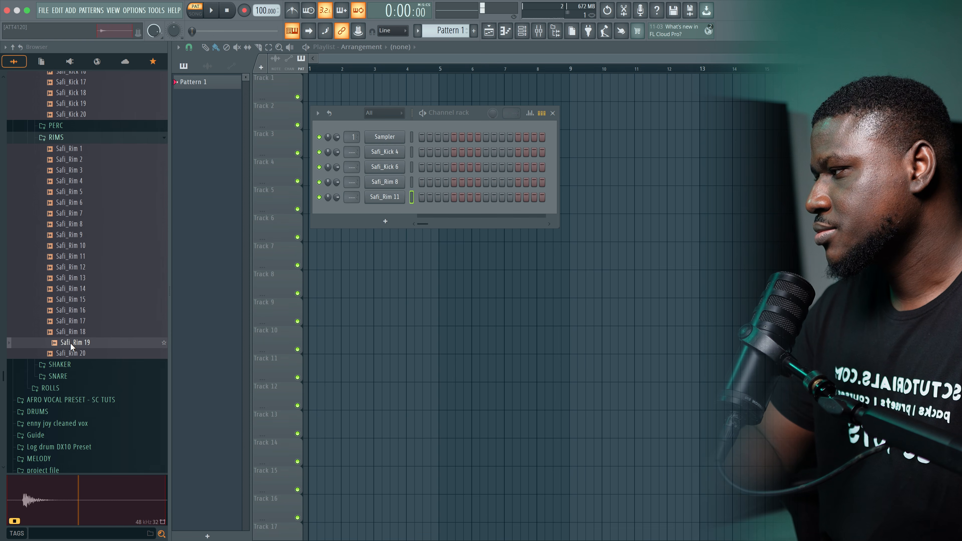
{"action": "left_click_drag", "start_coordinate": [71, 343], "coordinate": [364, 228]}
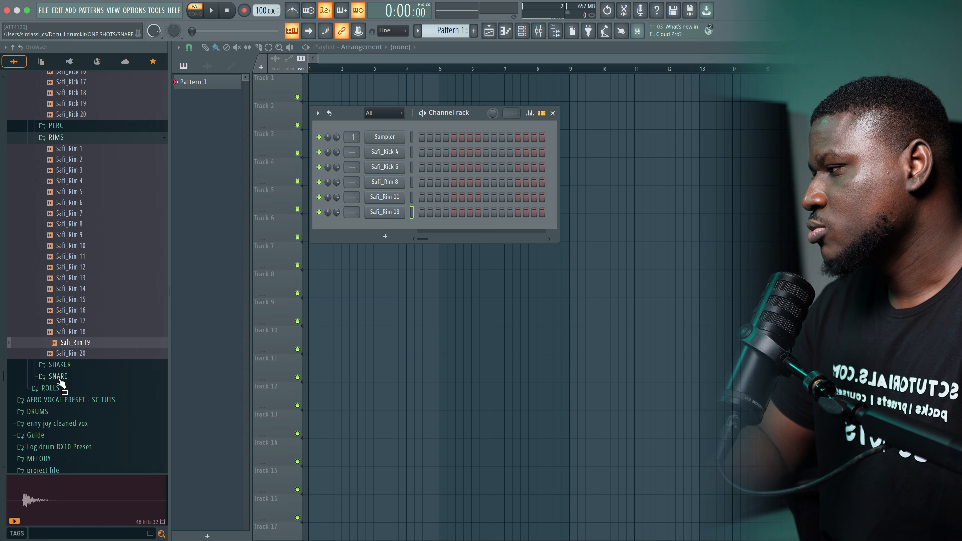
- Audition the drumkit's PERC samples and add Safi_Perc5 and Safi_Perc23 as new channels
{"action": "left_click", "coordinate": [57, 126]}
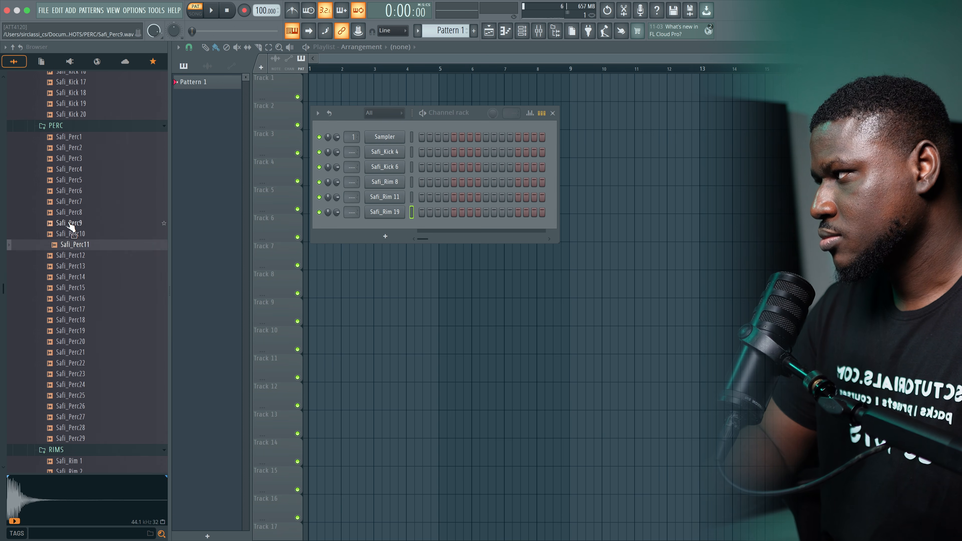
{"action": "left_click_drag", "start_coordinate": [74, 180], "coordinate": [377, 234]}
{"action": "left_click", "coordinate": [70, 223]}
{"action": "left_click", "coordinate": [70, 245]}
{"action": "left_click", "coordinate": [75, 320]}
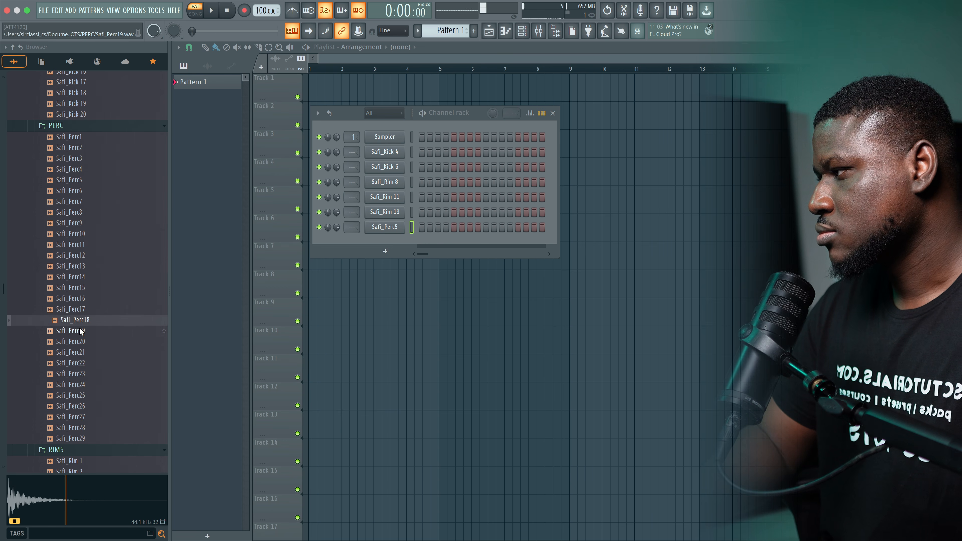
{"action": "left_click_drag", "start_coordinate": [82, 374], "coordinate": [365, 240]}
- Fill the Safi_Kick 4 channel on every fourth step, play the pattern and widen the Channel rack
{"action": "right_click", "coordinate": [396, 155]}
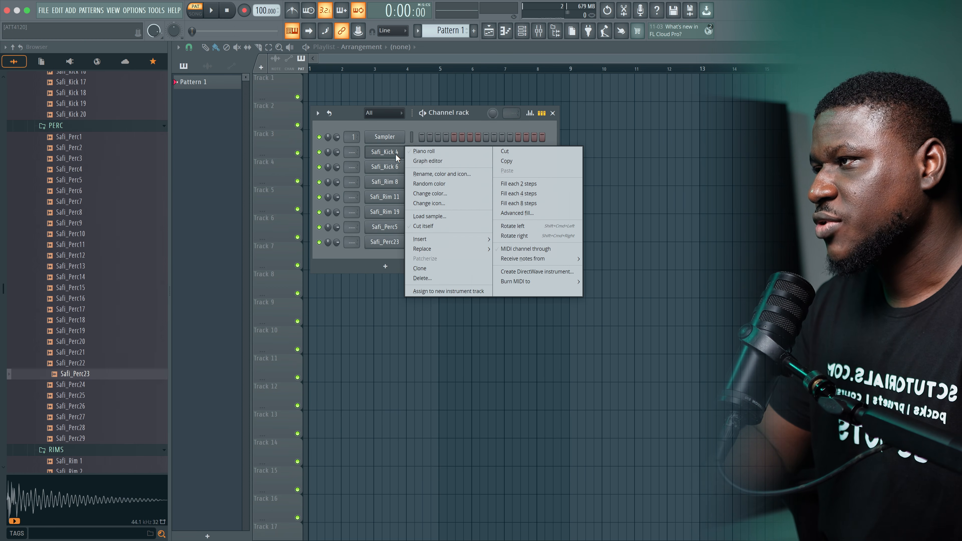
{"action": "left_click", "coordinate": [516, 198]}
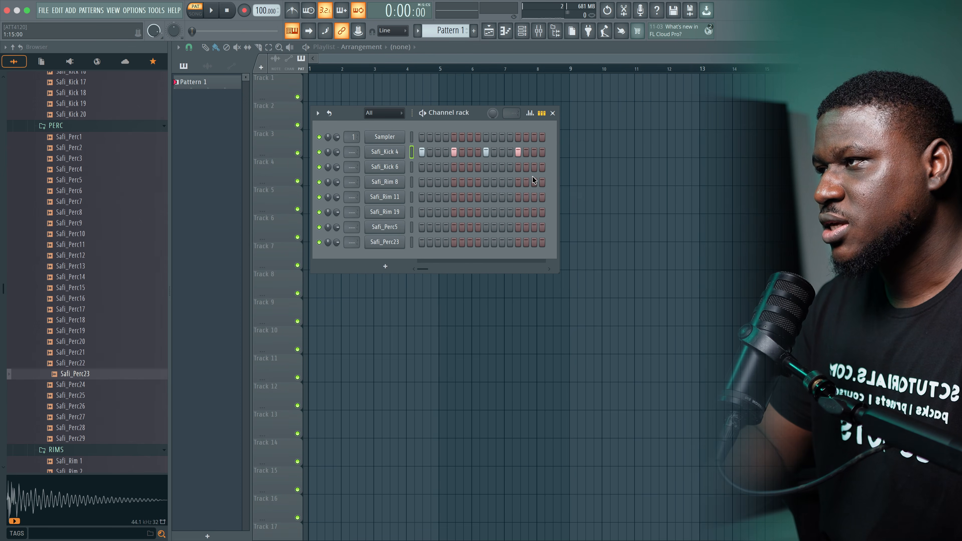
{"action": "key", "text": "space"}
{"action": "left_click_drag", "start_coordinate": [560, 170], "coordinate": [655, 171]}
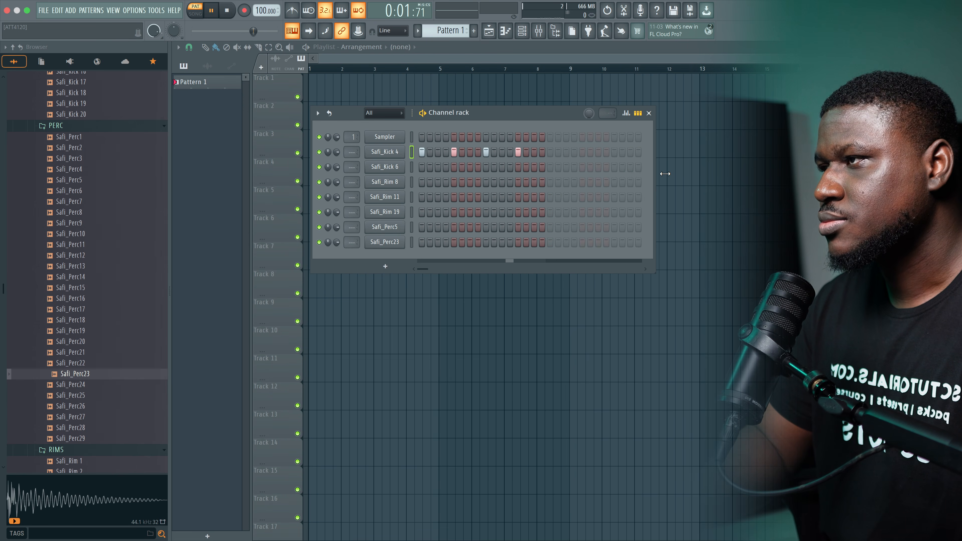
- Program hits on steps 4 and 13 of both the Safi_Rim 8 and Safi_Rim 11 channels
{"action": "left_click", "coordinate": [412, 182]}
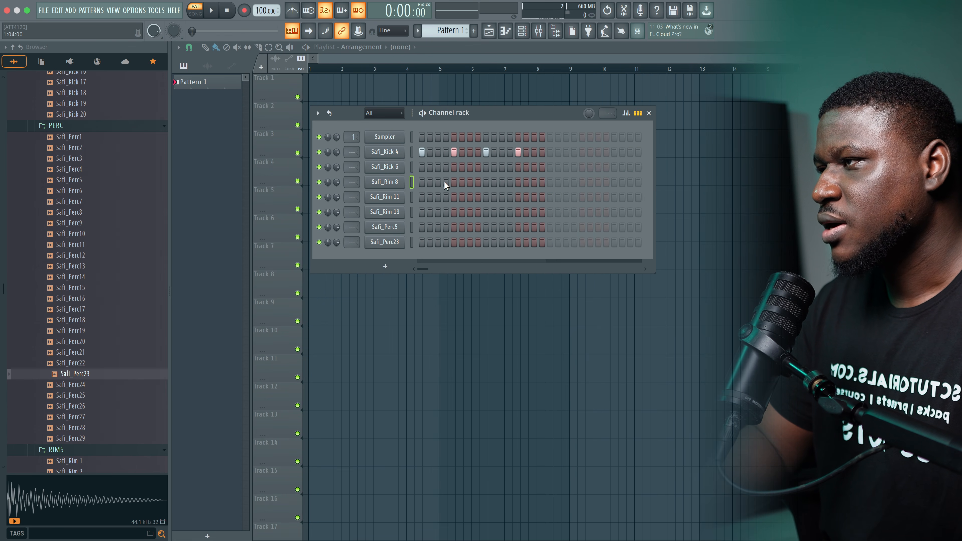
{"action": "left_click", "coordinate": [515, 183]}
{"action": "key", "text": "space"}
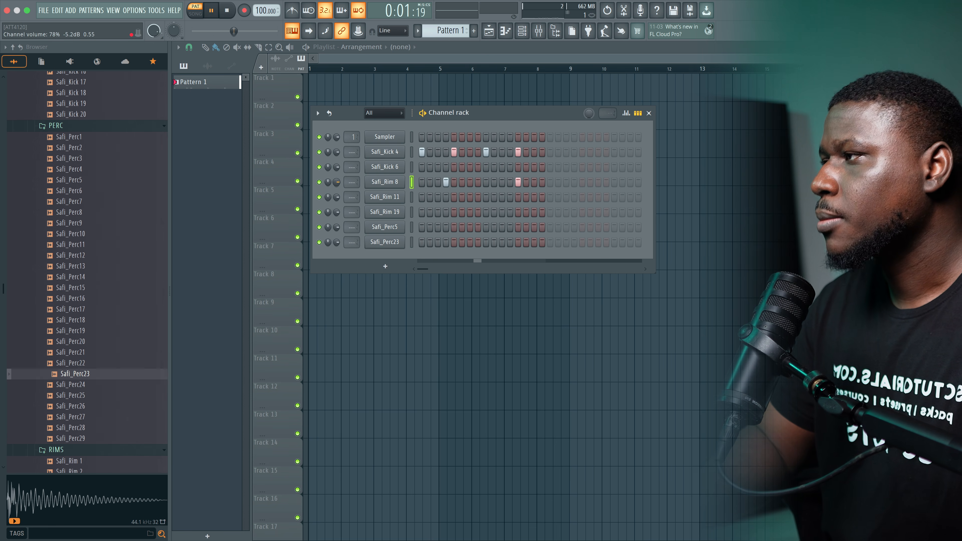
{"action": "key", "text": "space"}
{"action": "left_click", "coordinate": [446, 196]}
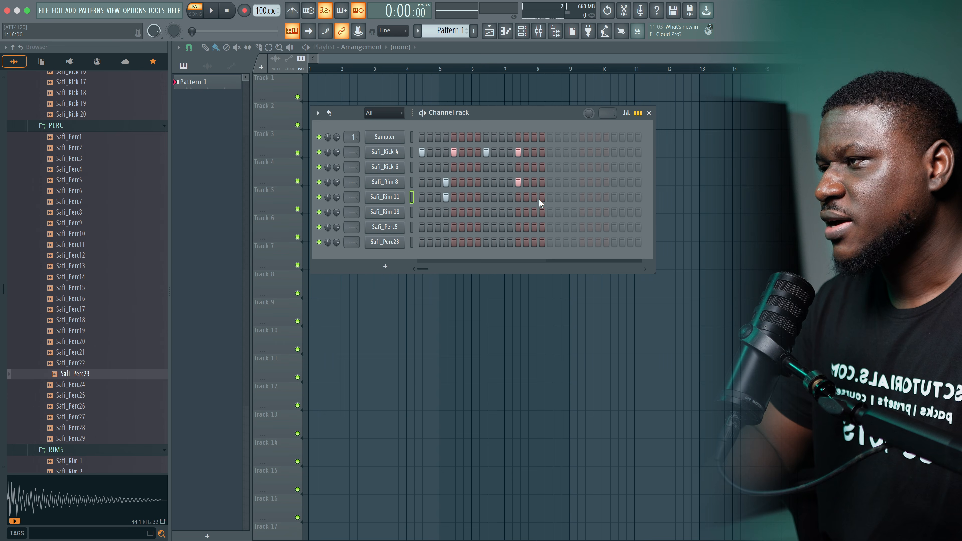
- Place Safi_Perc5 hits on steps 2 and 11 while listening to the pattern
{"action": "left_click", "coordinate": [411, 227]}
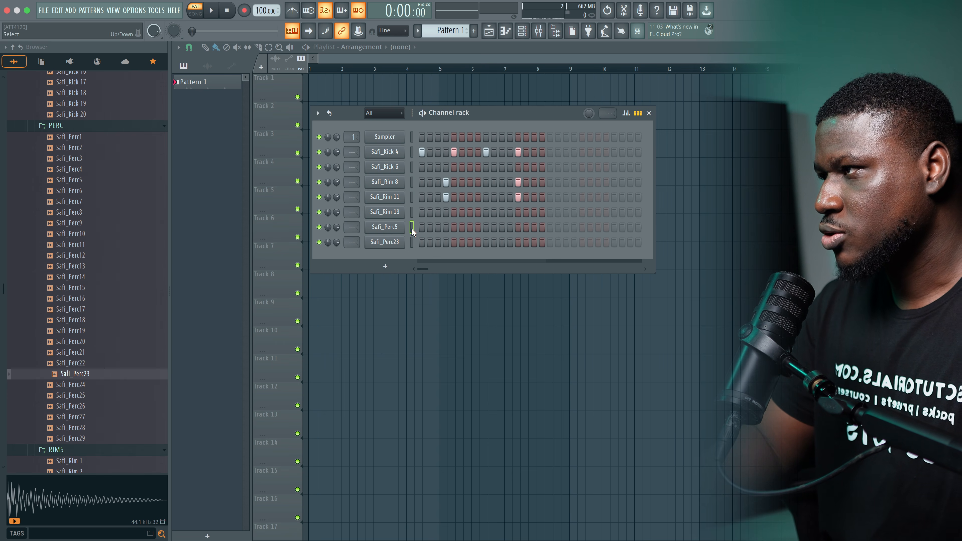
{"action": "key", "text": "space"}
{"action": "left_click", "coordinate": [438, 226]}
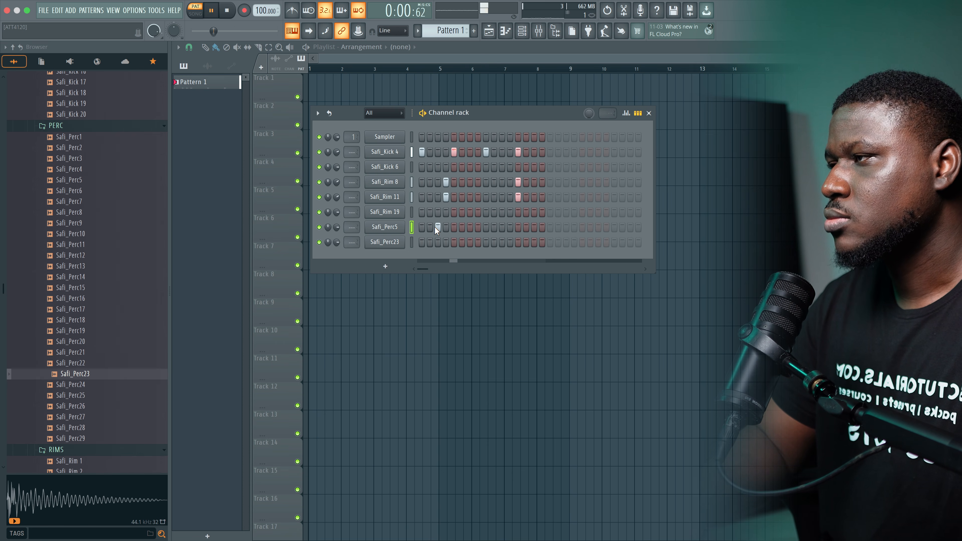
{"action": "left_click", "coordinate": [438, 227]}
{"action": "left_click", "coordinate": [430, 227]}
{"action": "left_click", "coordinate": [503, 227]}
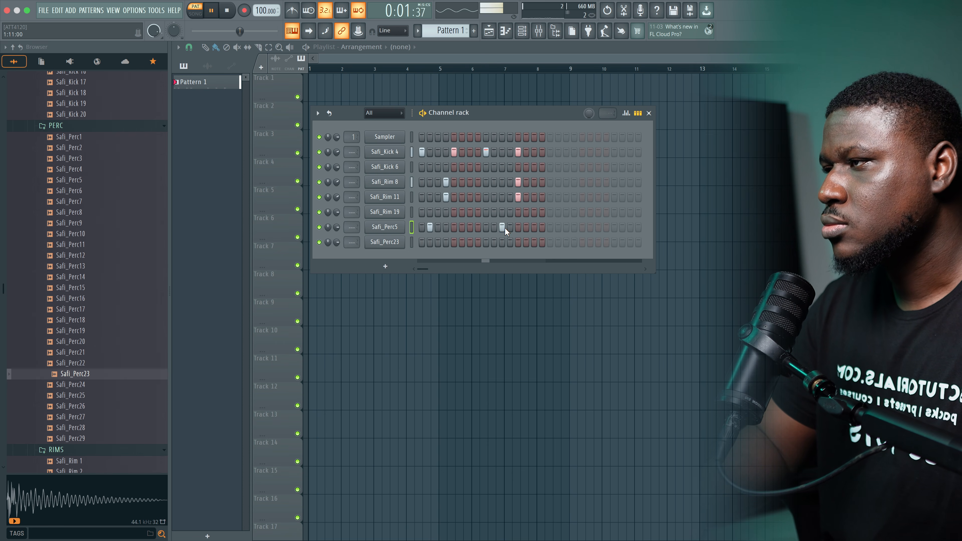
{"action": "key", "text": "space"}
- Place a Safi_Perc23 hit on step 7 and play the pattern
{"action": "left_click", "coordinate": [411, 243]}
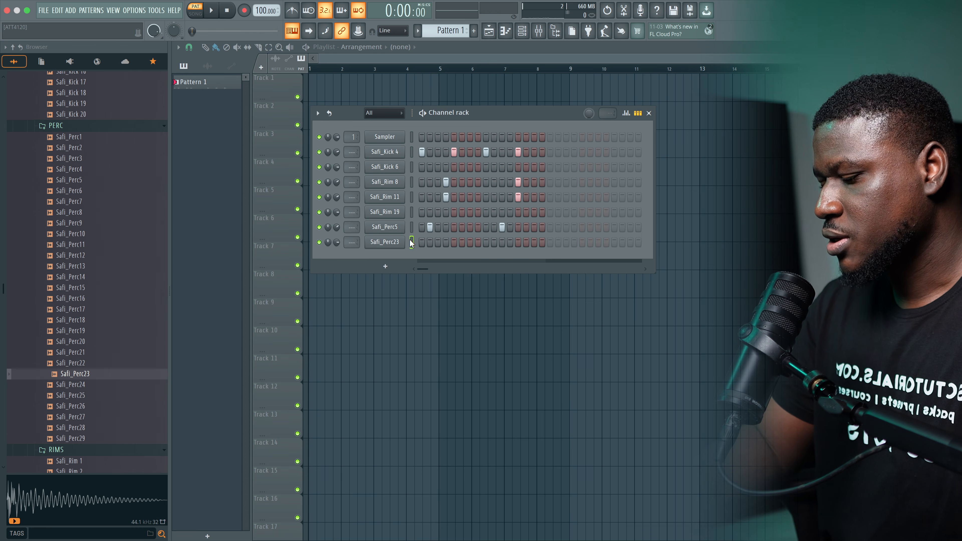
{"action": "left_click", "coordinate": [468, 243]}
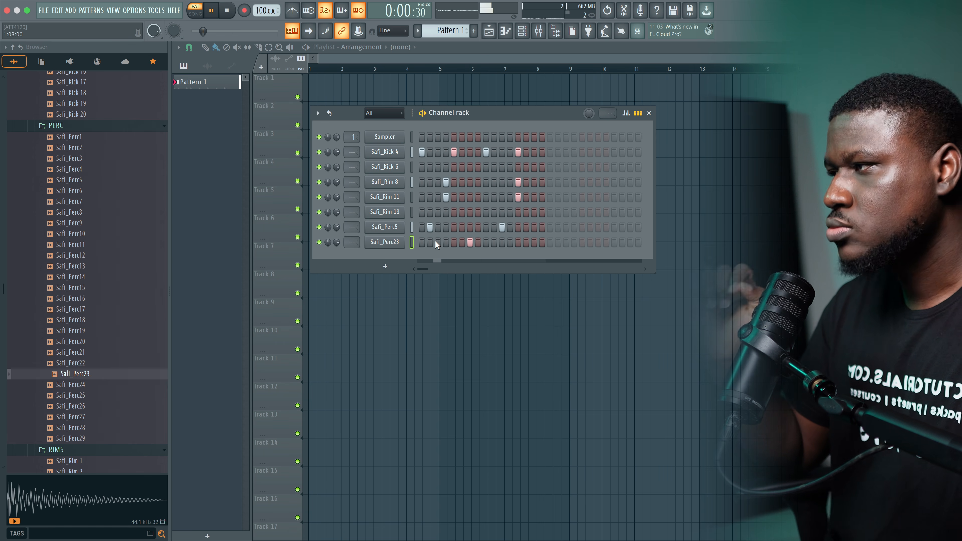
{"action": "key", "text": "space"}
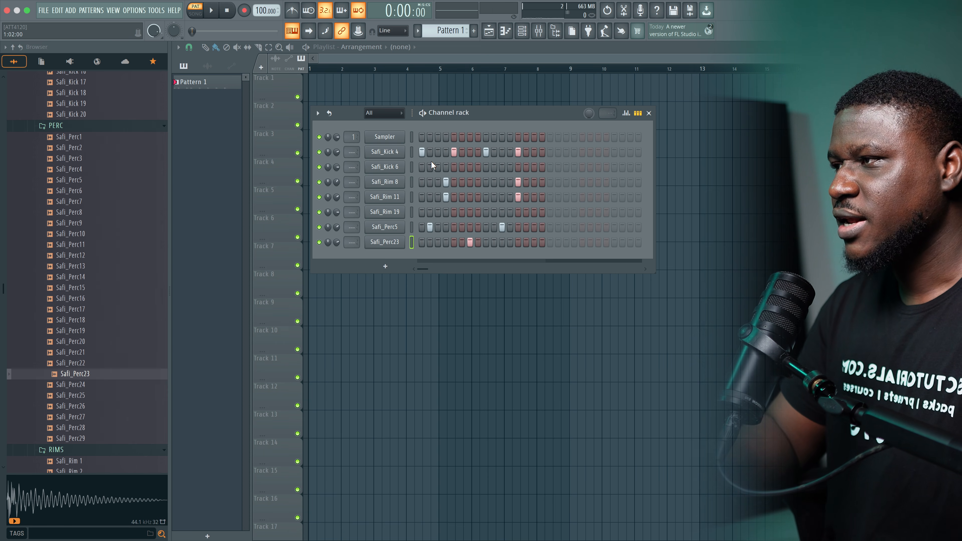
- Replace the Safi_Kick 4 hit on step 5 with a Safi_Kick 6 hit and play the pattern
{"action": "left_click", "coordinate": [453, 153]}
{"action": "left_click", "coordinate": [456, 166]}
{"action": "key", "text": "space"}
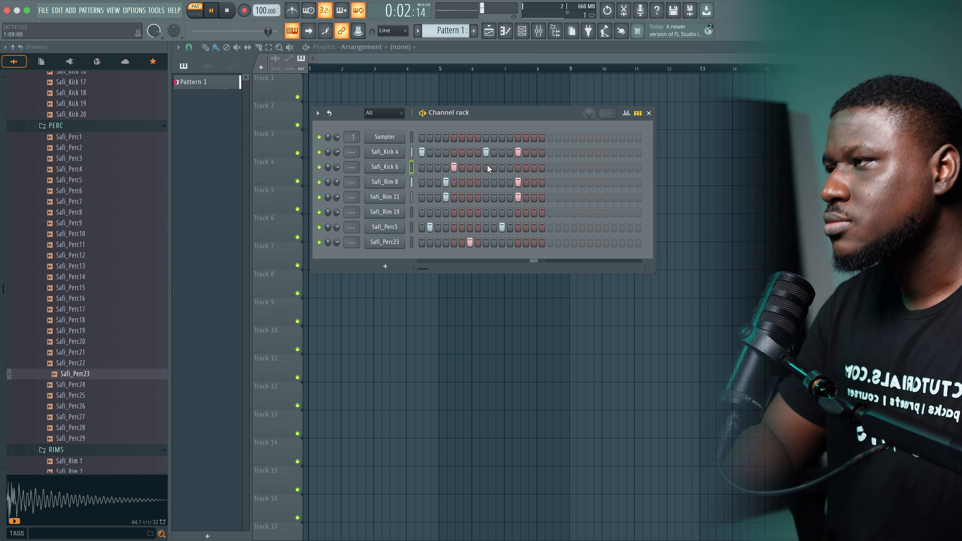
{"action": "key", "text": "space"}
- Audition samples in the drumkit's HATS folder, add Hat 16 as a new channel and place its hit on step 11
{"action": "scroll", "coordinate": [138, 209], "scroll_direction": "up", "scroll_amount": 4}
{"action": "scroll", "coordinate": [136, 207], "scroll_direction": "up", "scroll_amount": 3}
{"action": "left_click", "coordinate": [57, 123]}
{"action": "left_click", "coordinate": [59, 147]}
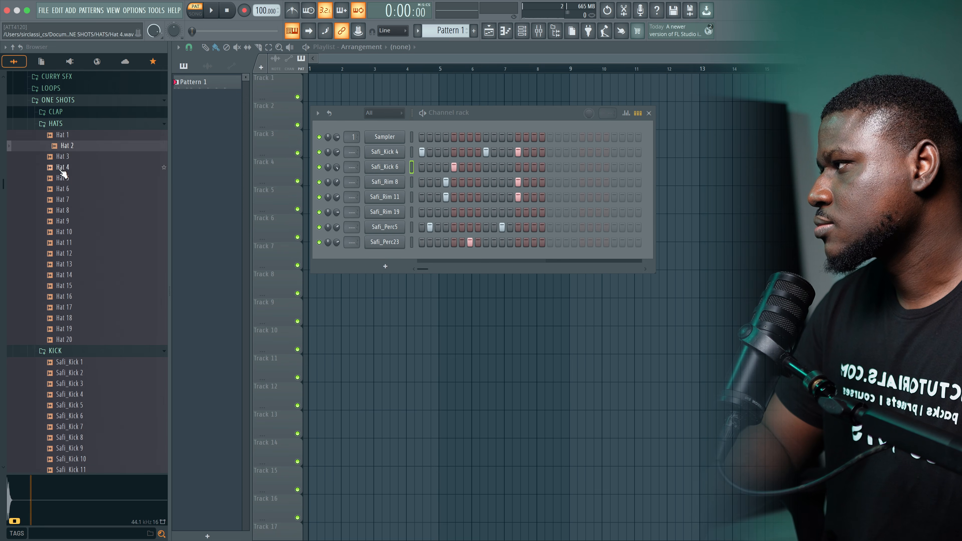
{"action": "left_click", "coordinate": [61, 168]}
{"action": "scroll", "coordinate": [56, 123], "scroll_direction": "up", "scroll_amount": 1}
{"action": "left_click", "coordinate": [67, 318]}
{"action": "left_click_drag", "start_coordinate": [66, 318], "coordinate": [336, 273]}
{"action": "key", "text": "space"}
- Compare more hat samples, add Hat 4 as a new channel and program its hits on steps 7, 11 and 15
{"action": "left_click", "coordinate": [72, 180]}
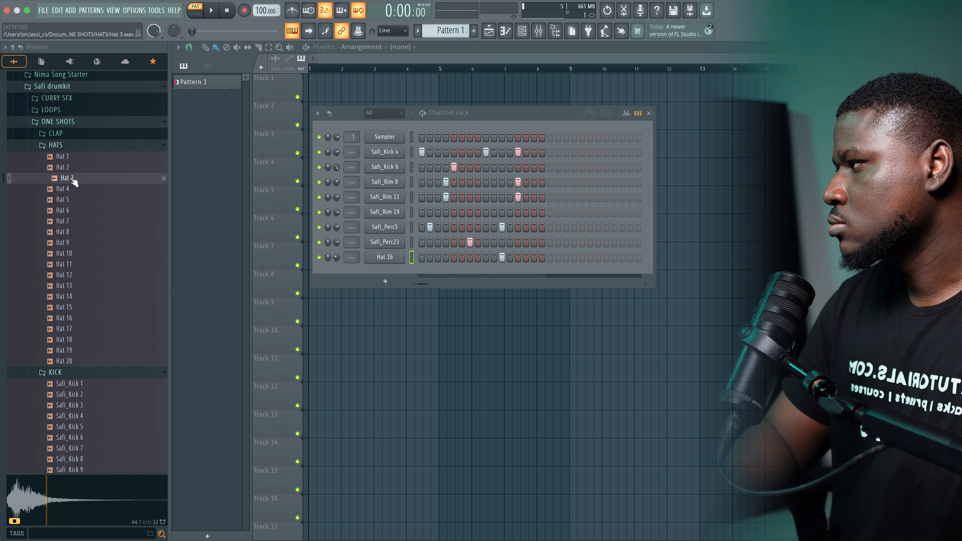
{"action": "left_click", "coordinate": [69, 168]}
{"action": "left_click", "coordinate": [67, 199]}
{"action": "left_click", "coordinate": [67, 191]}
{"action": "left_click", "coordinate": [68, 200]}
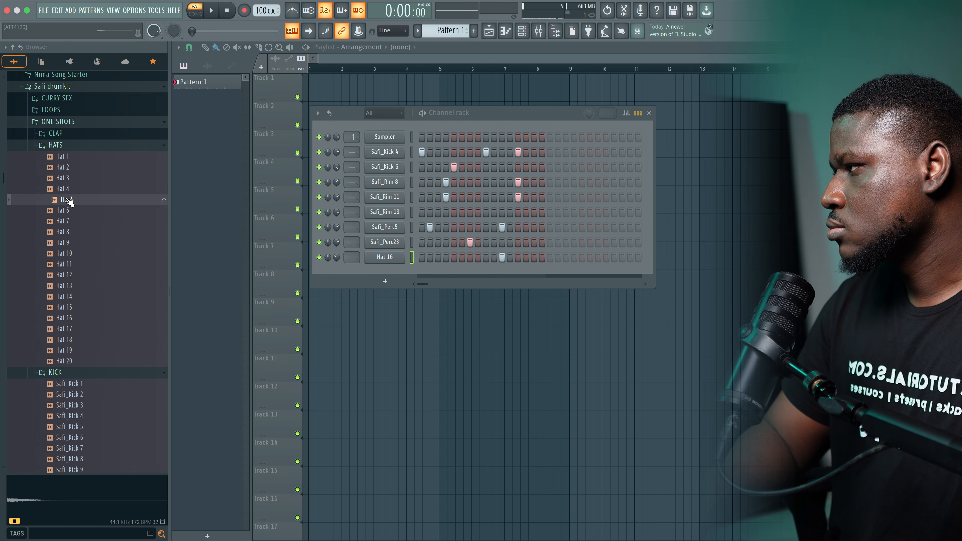
{"action": "left_click_drag", "start_coordinate": [69, 190], "coordinate": [233, 239]}
{"action": "left_click_drag", "start_coordinate": [351, 267], "coordinate": [354, 270]}
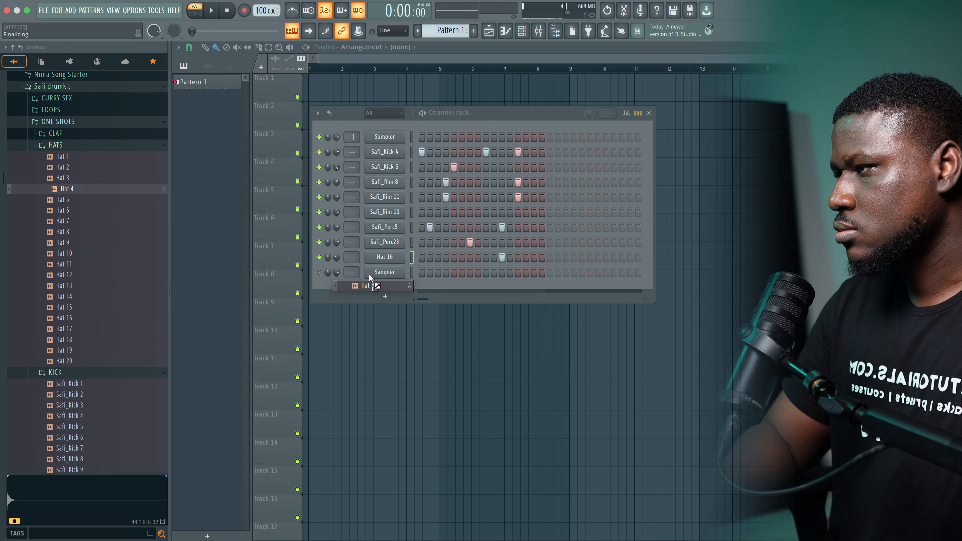
{"action": "left_click", "coordinate": [534, 273]}
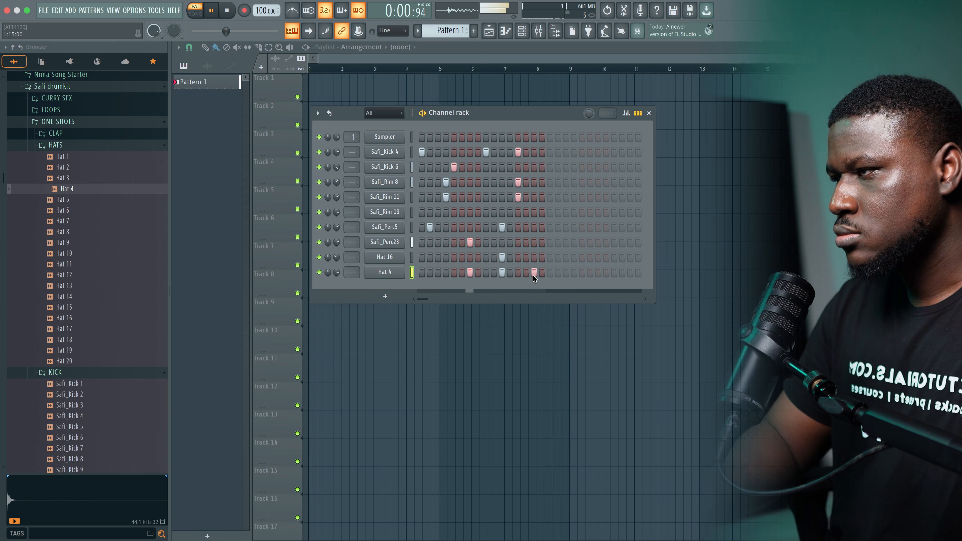
{"action": "key", "text": "space"}
- Audition Hat 11 and Hat 12, replace the Hat 4 channel's sample with Hat 12 and lower its volume to 38% during playback
{"action": "left_click", "coordinate": [64, 264]}
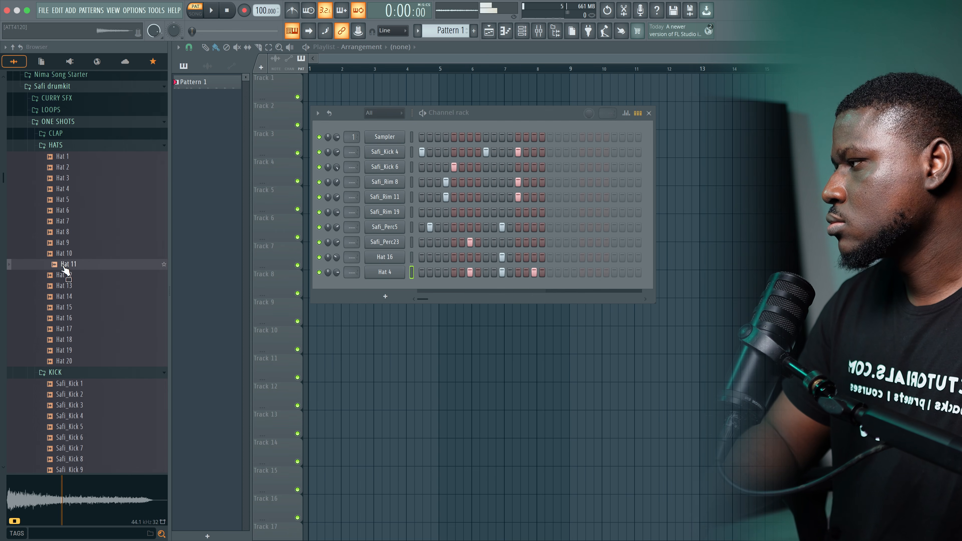
{"action": "left_click", "coordinate": [67, 275]}
{"action": "left_click_drag", "start_coordinate": [61, 285], "coordinate": [386, 274]}
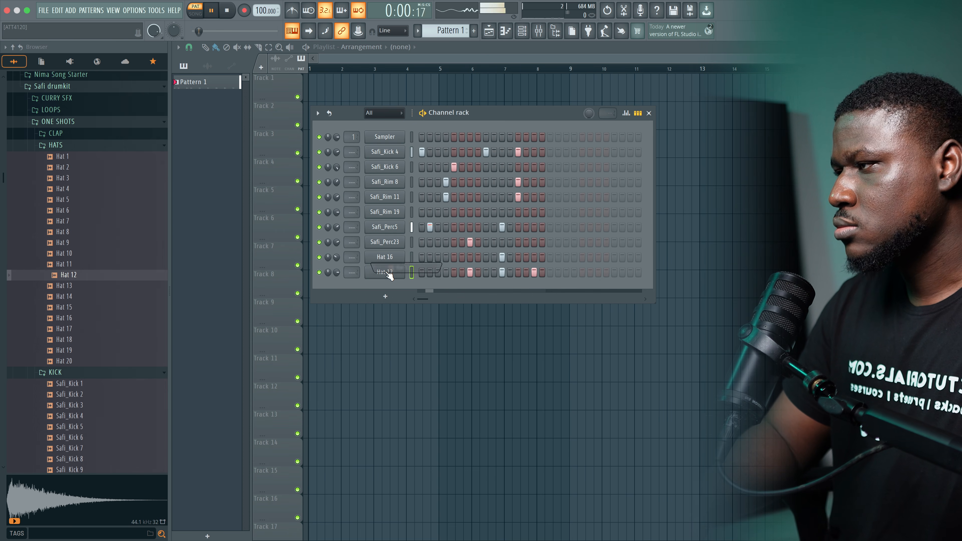
{"action": "key", "text": "space"}
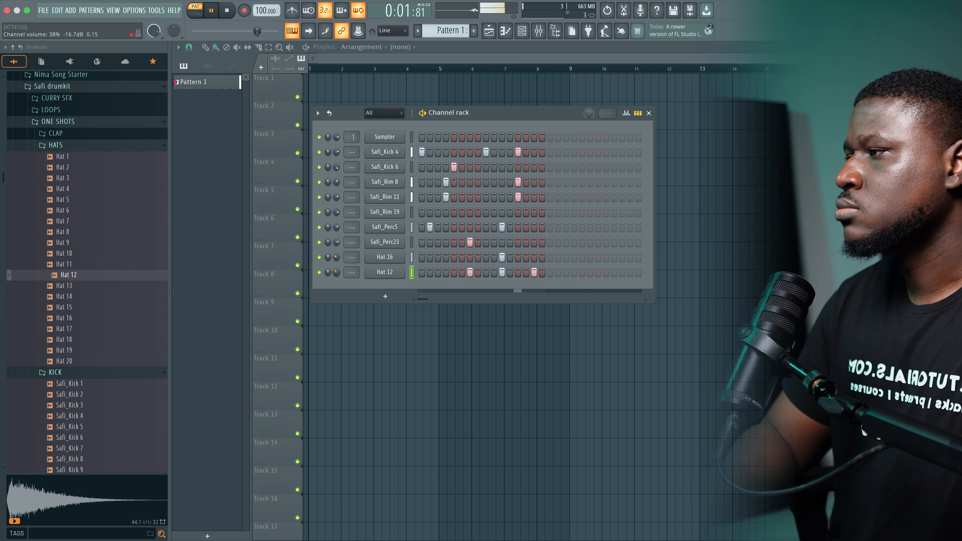
- Stop playback and lay Pattern 1 clips across bars 1 to 4 of Track 1 in the Playlist
{"action": "key", "text": "space"}
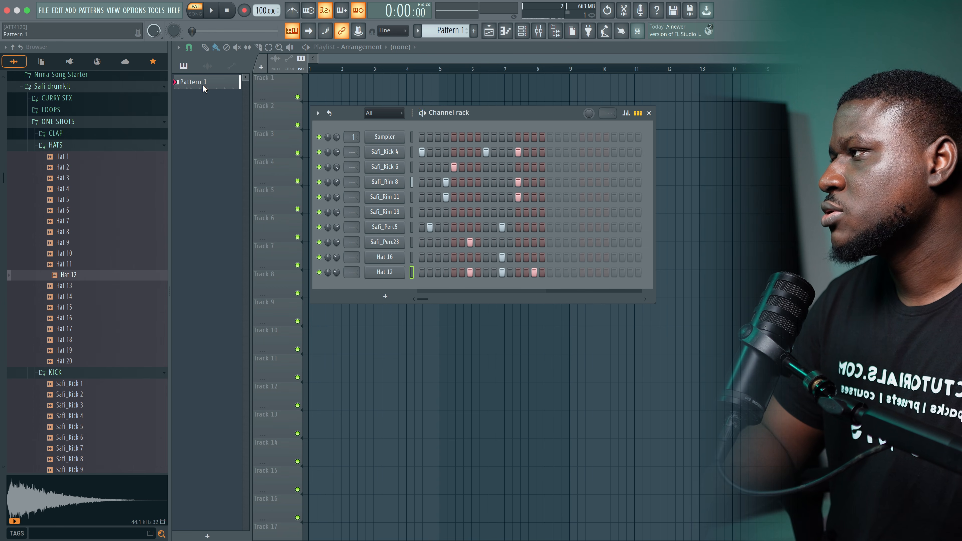
{"action": "left_click_drag", "start_coordinate": [203, 88], "coordinate": [424, 87]}
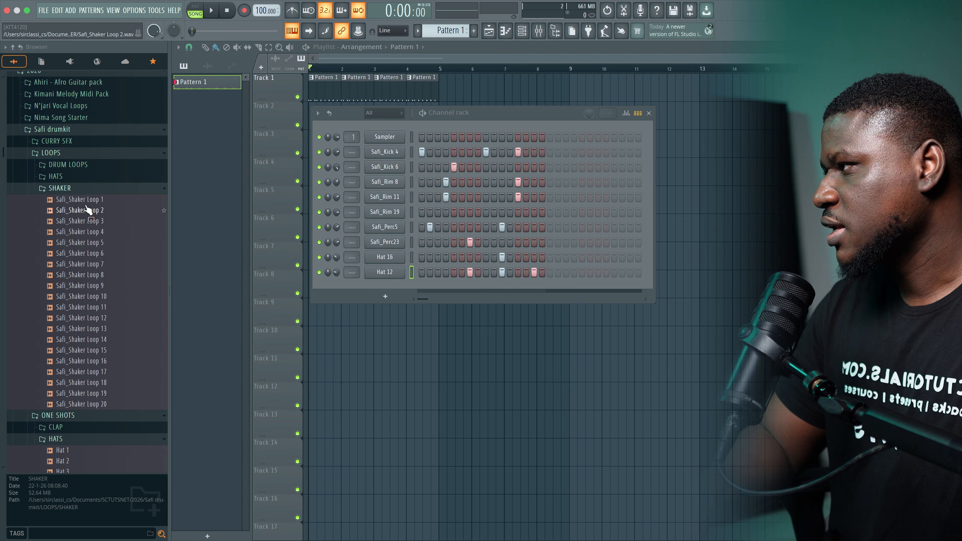
- Audition loops in the drumkit's SHAKER folder and place Safi_Shaker Loop 11 at the start of Track 2
{"action": "left_click", "coordinate": [86, 209]}
{"action": "left_click", "coordinate": [83, 244]}
{"action": "left_click", "coordinate": [79, 232]}
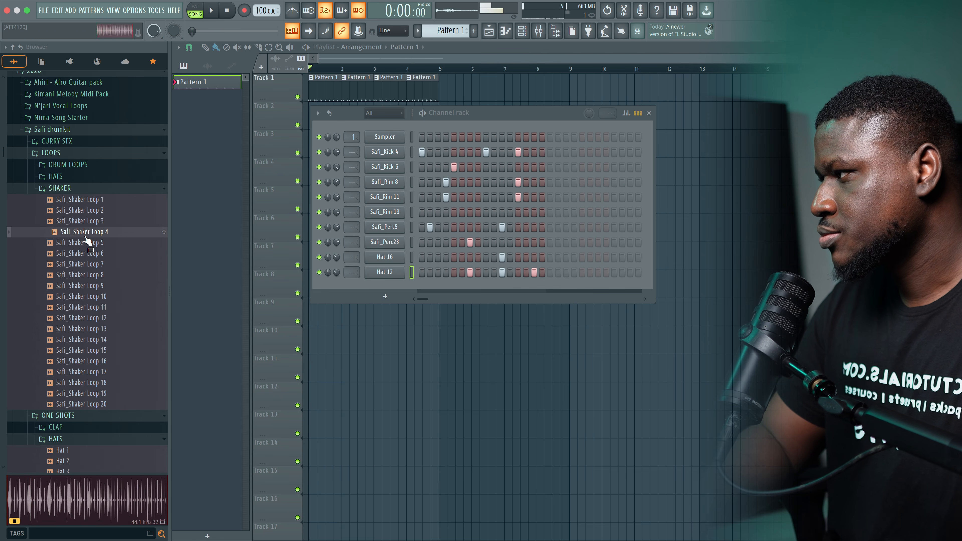
{"action": "left_click", "coordinate": [78, 285]}
{"action": "left_click", "coordinate": [76, 307]}
{"action": "left_click_drag", "start_coordinate": [75, 310], "coordinate": [318, 113]}
- Set the Safi_Shaker Loop 11 clip's time-stretching mode to Stretch, lower its volume and play the arrangement
{"action": "double_click", "coordinate": [318, 113]}
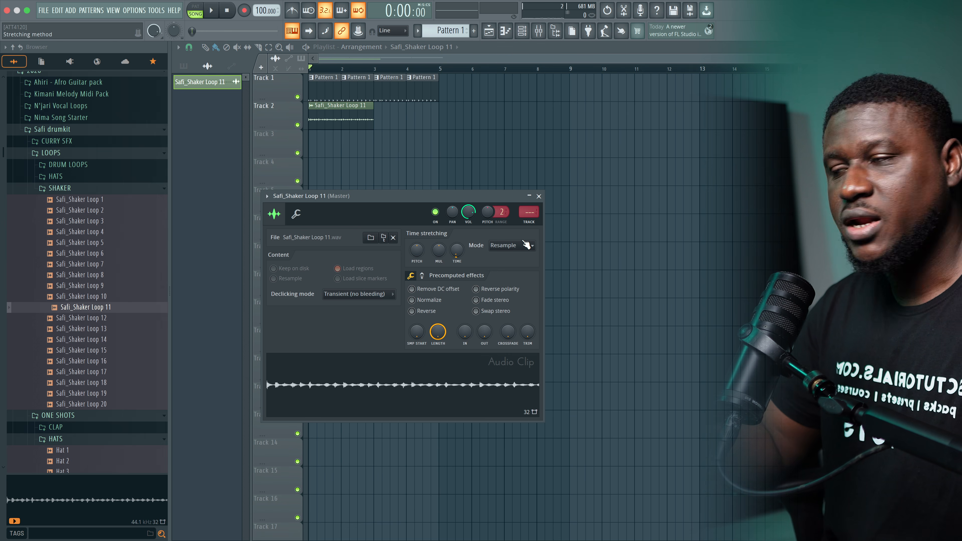
{"action": "left_click", "coordinate": [529, 246]}
{"action": "left_click", "coordinate": [514, 267]}
{"action": "key", "text": "space"}
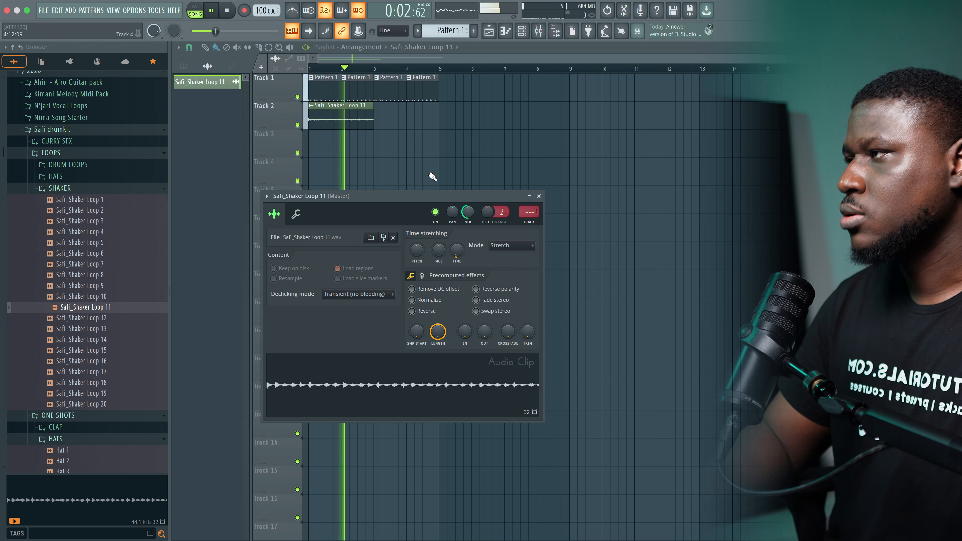
- Duplicate the Safi_Shaker Loop 11 clip to bar 3, shorten both Track 2 clips to half a bar and play them
{"action": "left_click_drag", "start_coordinate": [380, 154], "coordinate": [345, 117]}
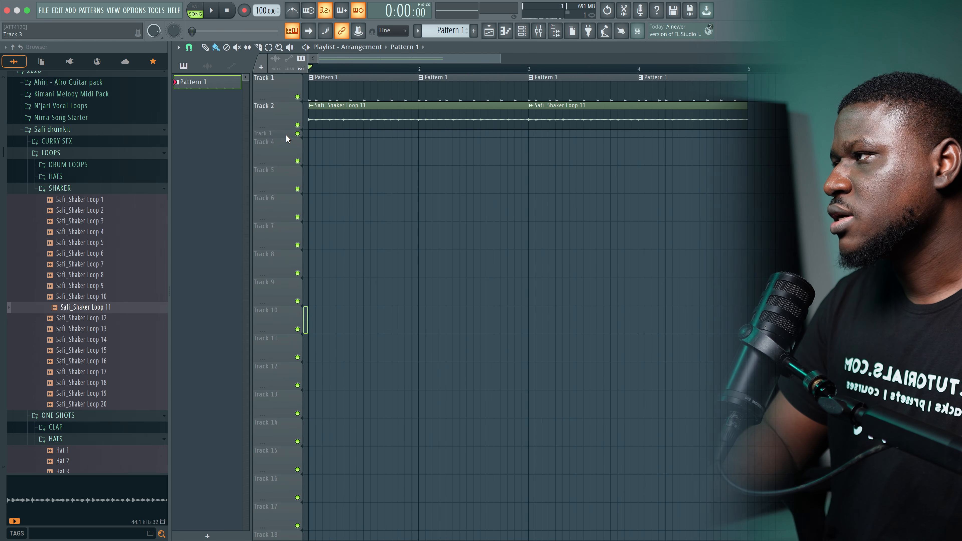
{"action": "key", "text": "super+z"}
{"action": "double_click", "coordinate": [285, 113]}
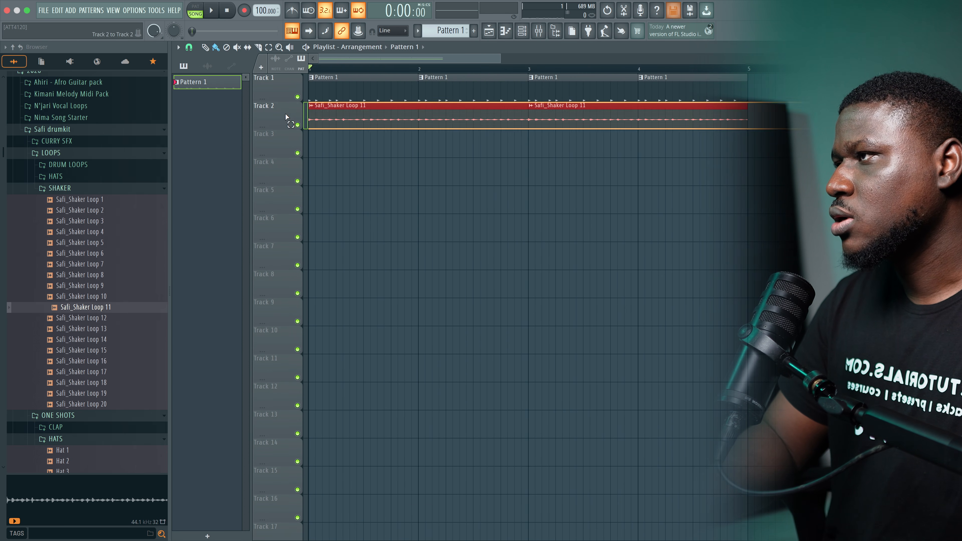
{"action": "left_click_drag", "start_coordinate": [748, 125], "coordinate": [582, 145]}
{"action": "key", "text": "space"}
{"action": "key", "text": "space"}
- Switch the Playlist to a finer snap and trim both Safi_Shaker Loop 11 clips to about three-quarters of a beat
{"action": "left_click", "coordinate": [190, 48]}
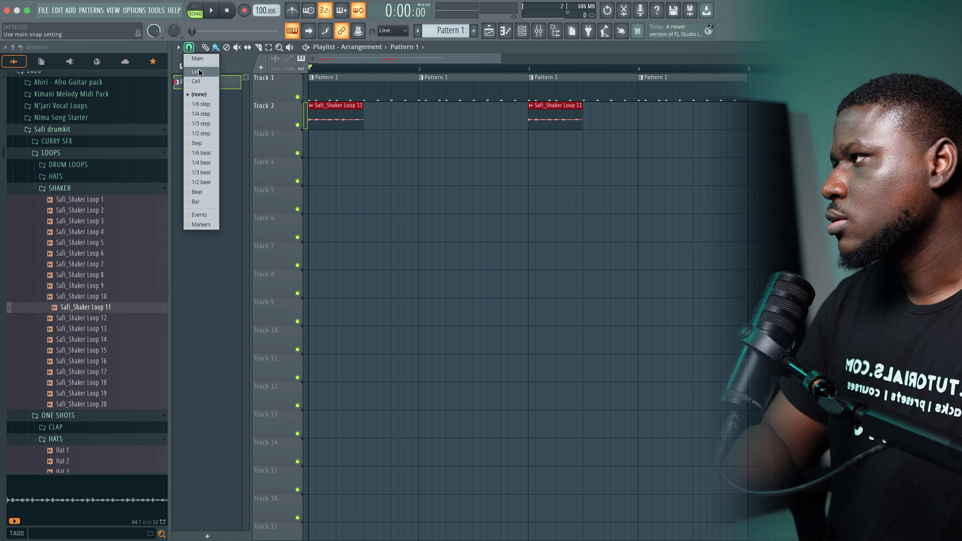
{"action": "left_click", "coordinate": [206, 201]}
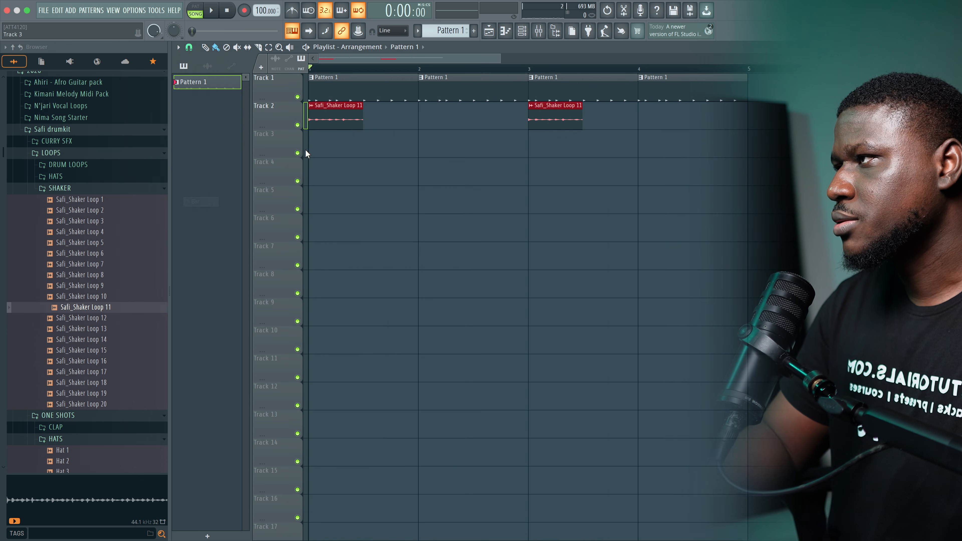
{"action": "left_click", "coordinate": [189, 47]}
{"action": "left_click", "coordinate": [203, 172]}
{"action": "key", "text": "space"}
{"action": "left_click_drag", "start_coordinate": [583, 137], "coordinate": [550, 140]}
{"action": "key", "text": "space"}
- Copy the trimmed shaker clips half a bar further along Track 2, and copy the first pair into the area of bar 2
{"action": "left_click_drag", "start_coordinate": [322, 120], "coordinate": [376, 122]}
{"action": "key", "text": "space"}
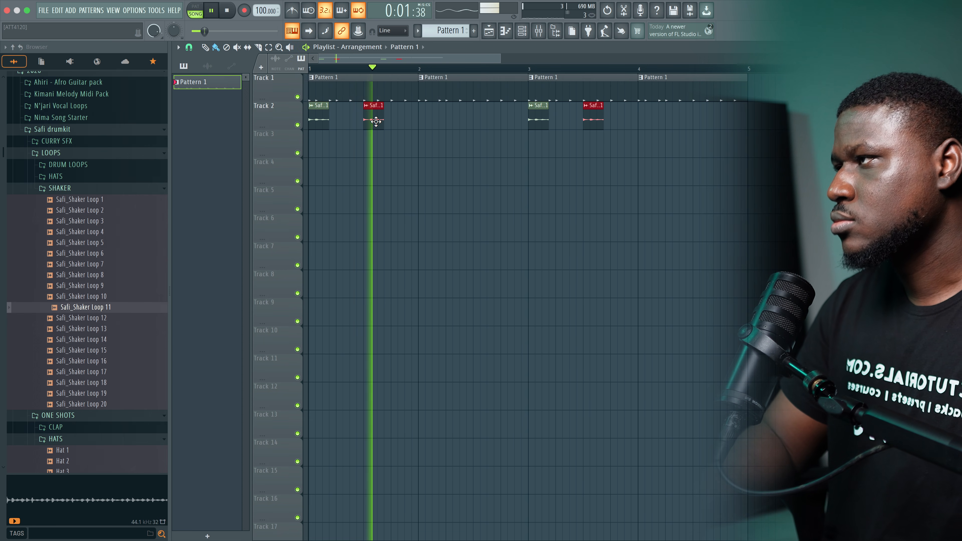
{"action": "mouse_move", "coordinate": [435, 127]}
{"action": "left_mouse_down"}
{"action": "mouse_move", "coordinate": [298, 128]}
{"action": "mouse_move", "coordinate": [422, 124]}
{"action": "left_mouse_up"}
{"action": "key", "text": "space"}
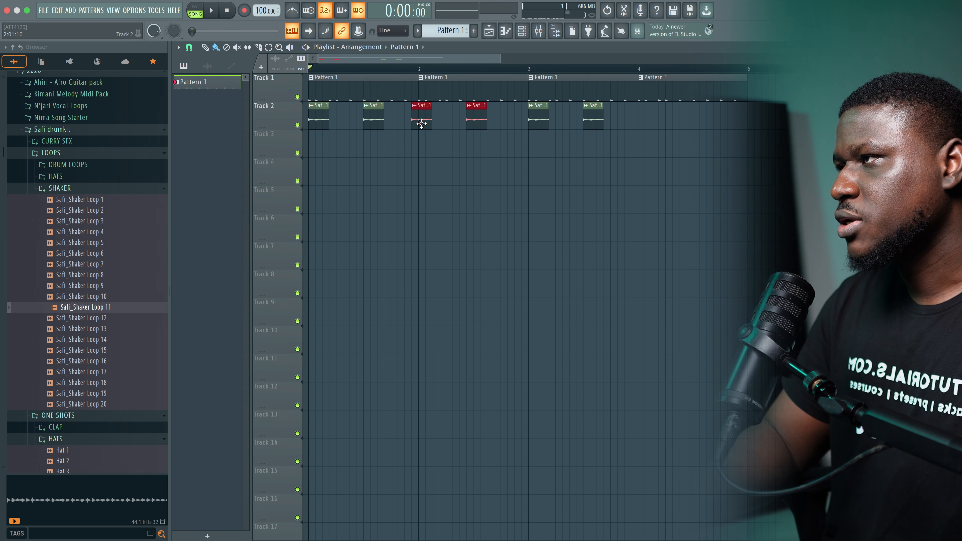
- Delete all pattern and shaker clips in bars 3 and 4 and play the remaining two bars
{"action": "key", "text": "space"}
{"action": "left_click_drag", "start_coordinate": [540, 79], "coordinate": [730, 155]}
{"action": "key", "text": "Delete"}
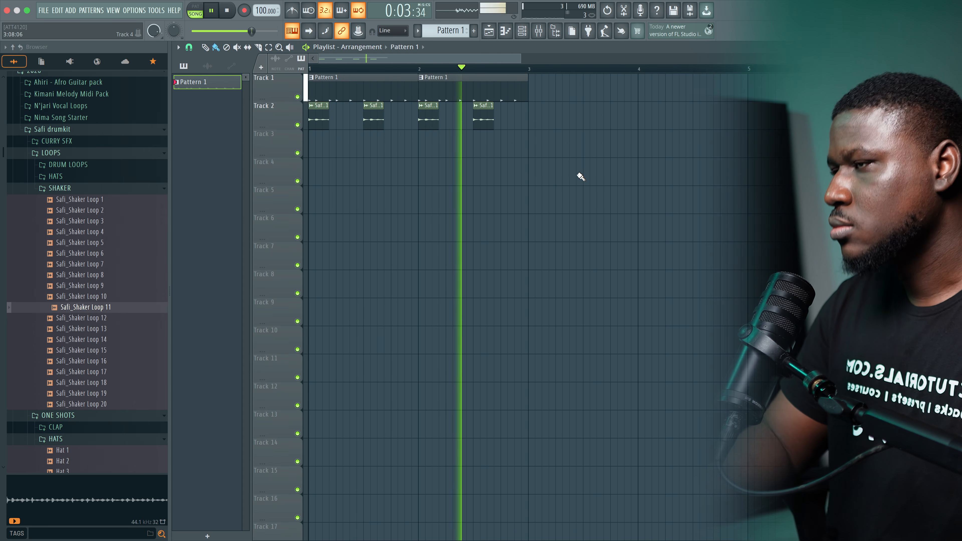
{"action": "key", "text": "space"}
- Add Safi_Shaker Loop 15 at the start of Track 3, set its time stretching to Stretch and lower its volume to 37%
{"action": "left_click_drag", "start_coordinate": [53, 351], "coordinate": [322, 139]}
{"action": "left_click", "coordinate": [600, 284]}
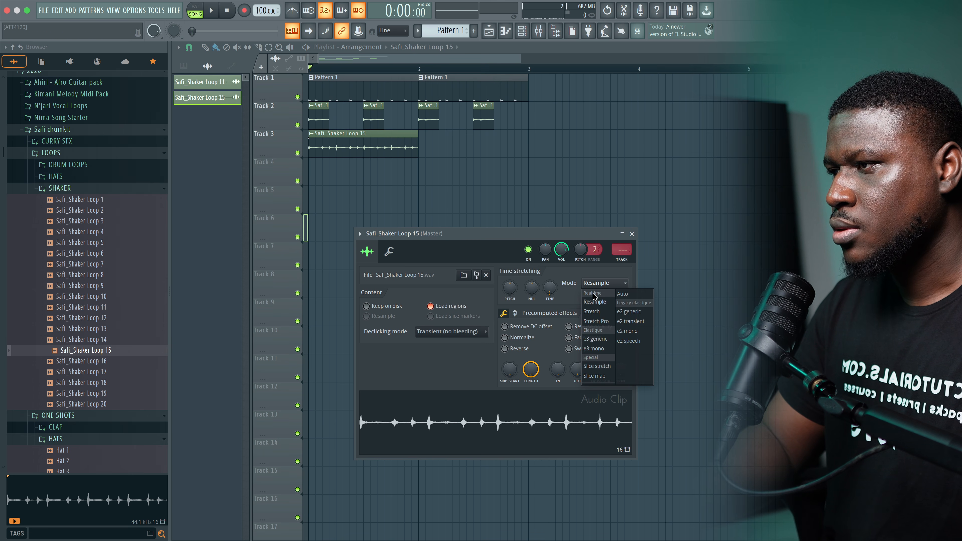
{"action": "left_click", "coordinate": [598, 311]}
{"action": "key", "text": "space"}
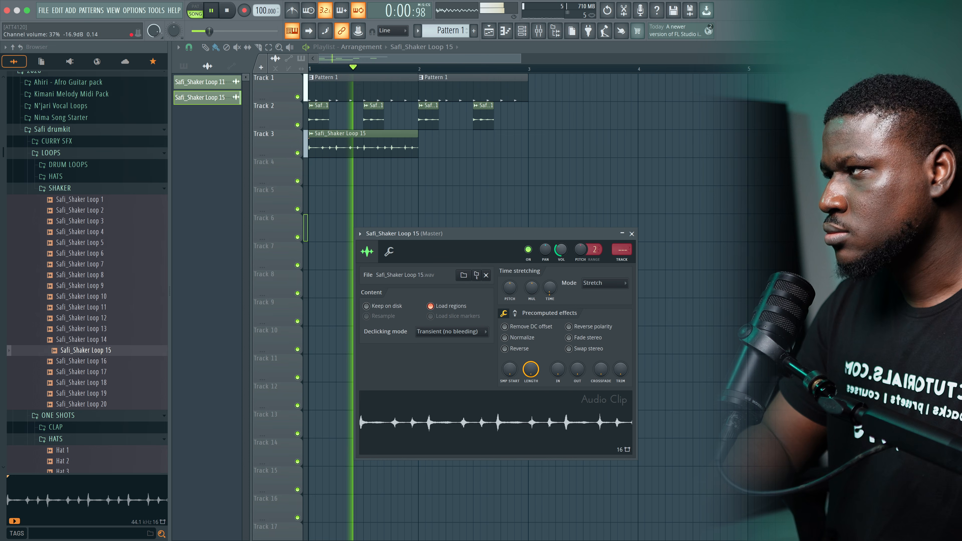
{"action": "key", "text": "space"}
- Duplicate the Safi_Shaker Loop 15 clip into bar 2 of Track 3
{"action": "left_click", "coordinate": [389, 146]}
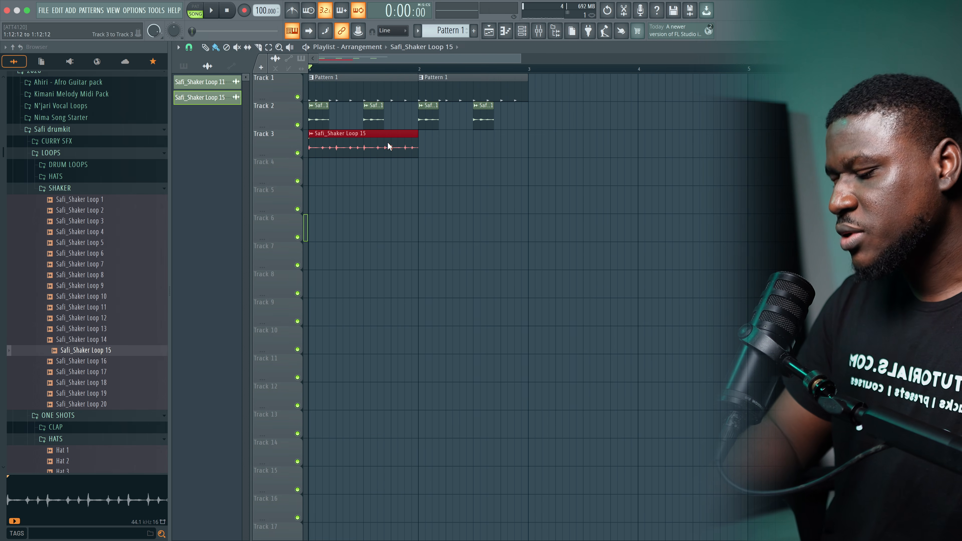
{"action": "key", "text": "ctrl+b"}
{"action": "left_click", "coordinate": [403, 203]}
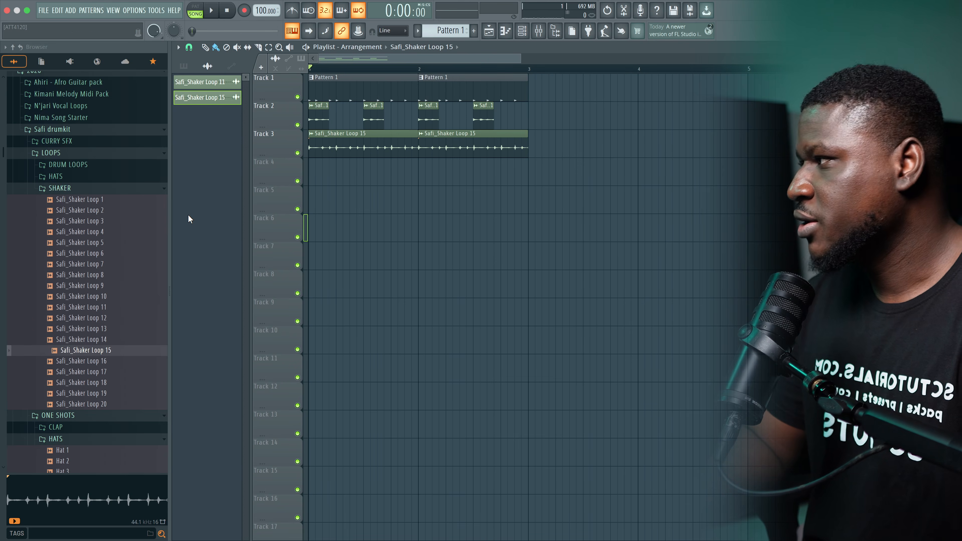
- Collapse the Safi drumkit's LOOPS folder and open the Melody folder of Nima Song Starter
{"action": "scroll", "coordinate": [75, 265], "scroll_direction": "up", "scroll_amount": 5}
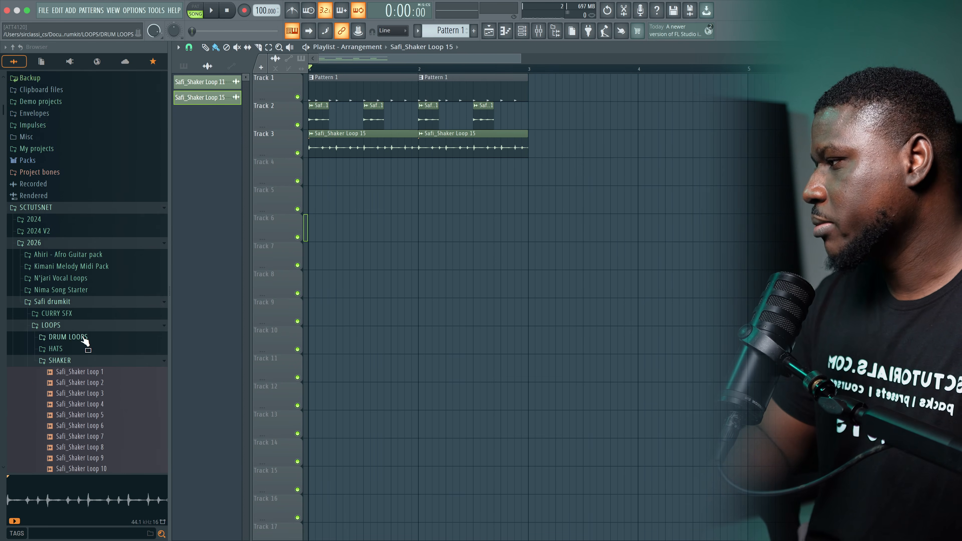
{"action": "scroll", "coordinate": [61, 315], "scroll_direction": "down", "scroll_amount": 2}
{"action": "left_click", "coordinate": [56, 262]}
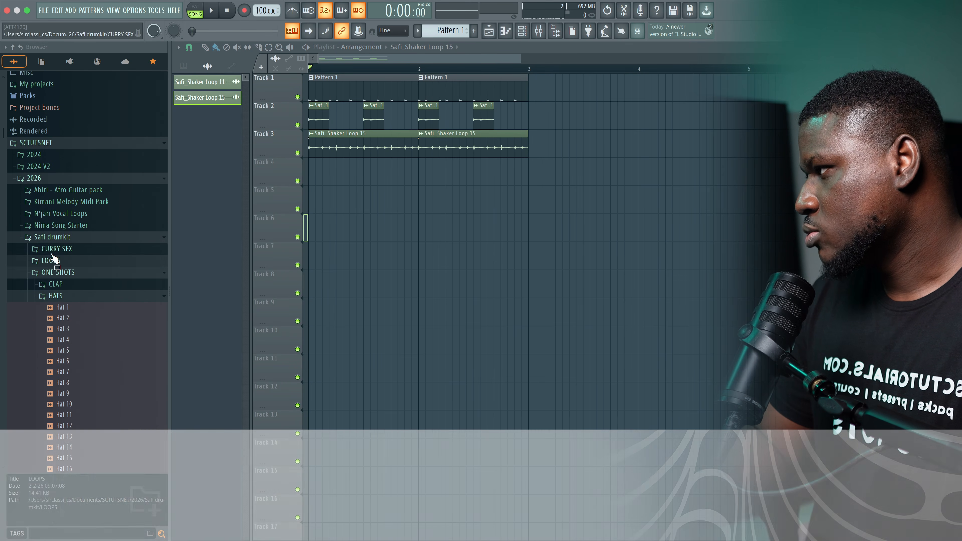
{"action": "left_click", "coordinate": [55, 228]}
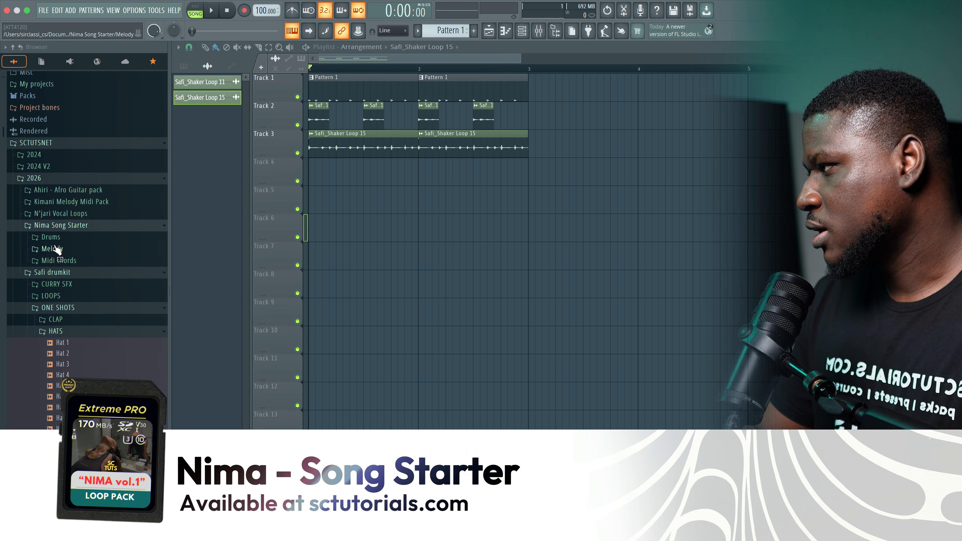
{"action": "left_click", "coordinate": [54, 249]}
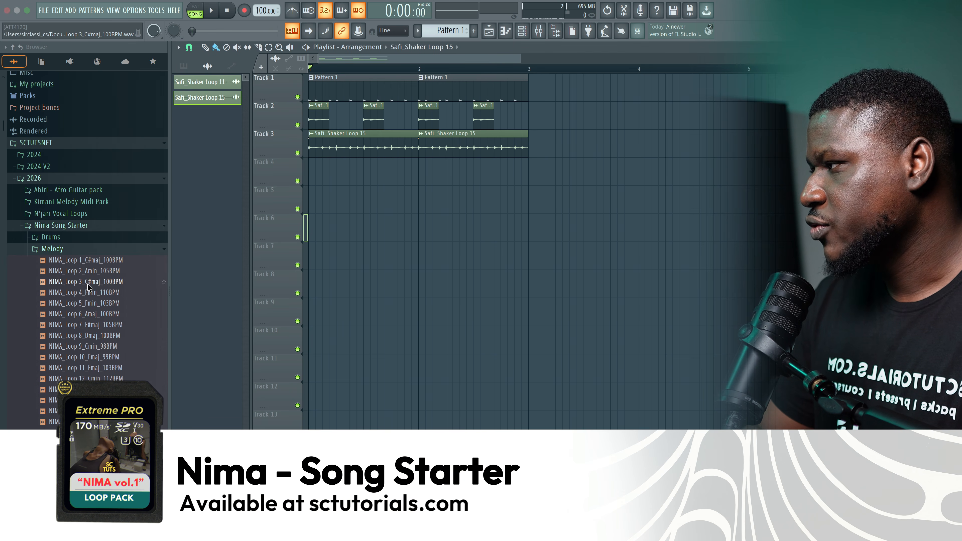
- Audition NIMA melody loops over the playing drums and place NIMA_Loop 7_F#maj_105BPM at the start of Track 4
{"action": "left_click", "coordinate": [208, 268]}
{"action": "key", "text": "space"}
{"action": "left_click", "coordinate": [96, 282]}
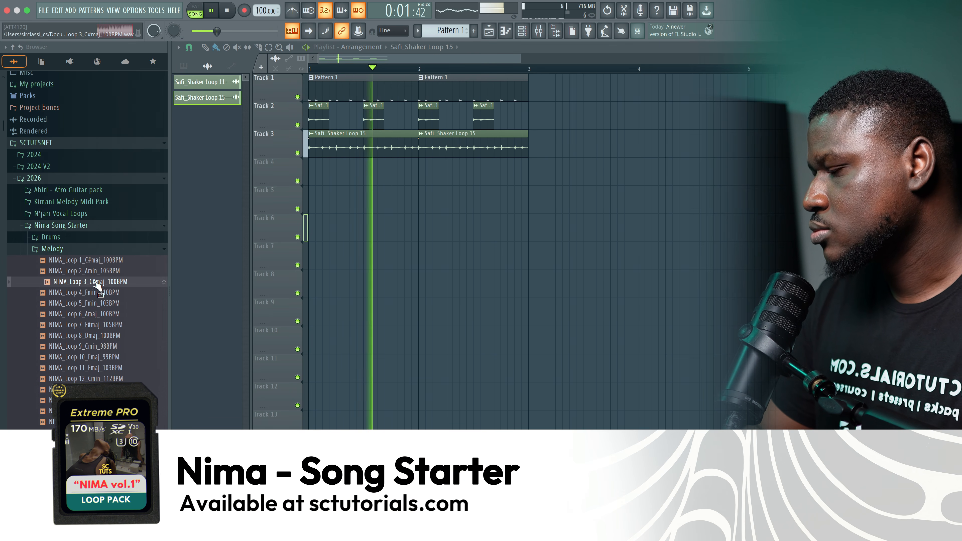
{"action": "left_click", "coordinate": [92, 292]}
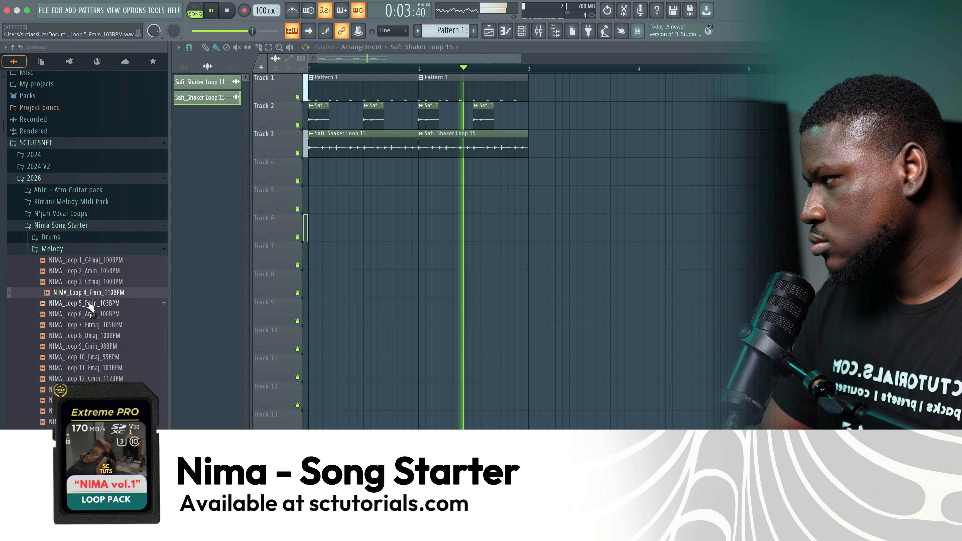
{"action": "left_click", "coordinate": [91, 304]}
{"action": "left_click", "coordinate": [82, 326]}
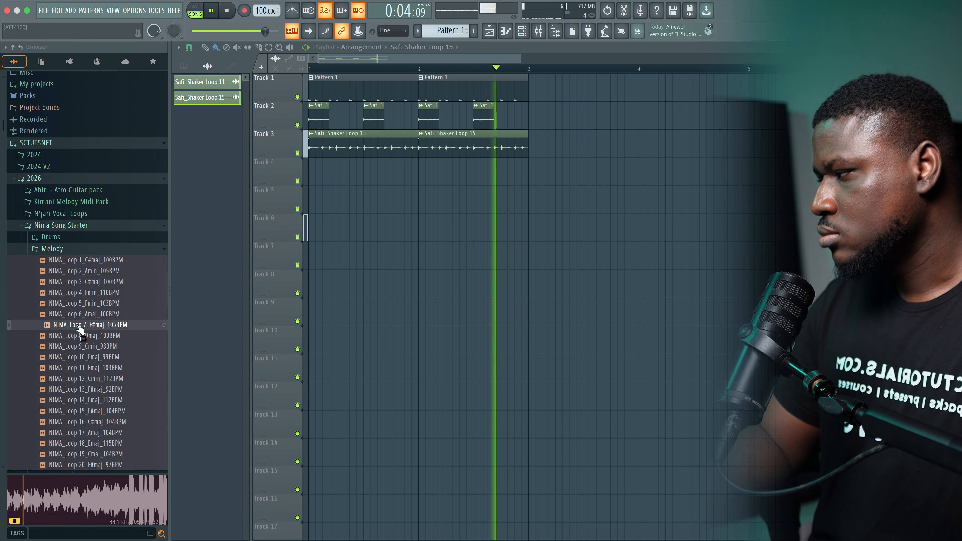
{"action": "key", "text": "space"}
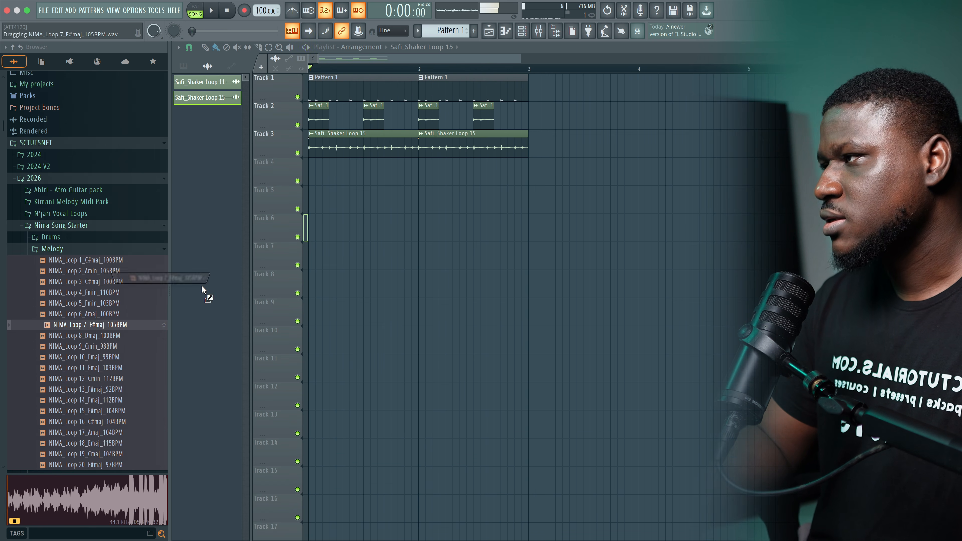
{"action": "left_click_drag", "start_coordinate": [201, 285], "coordinate": [364, 171]}
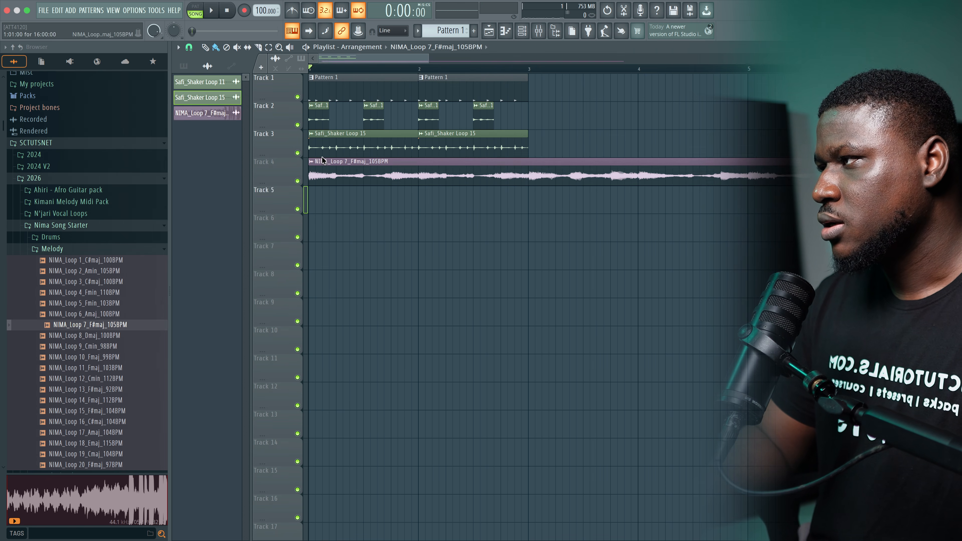
- Set the NIMA_Loop 7 clip's time-stretching mode to Stretch, lower its volume and close its settings
{"action": "scroll", "coordinate": [416, 156], "scroll_direction": "down", "scroll_amount": 3}
{"action": "double_click", "coordinate": [432, 176]}
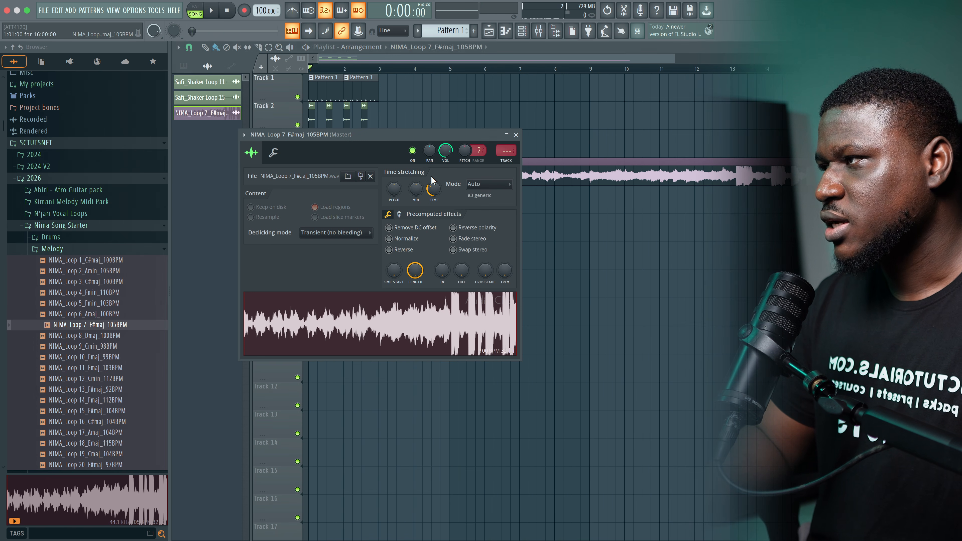
{"action": "key", "text": "space"}
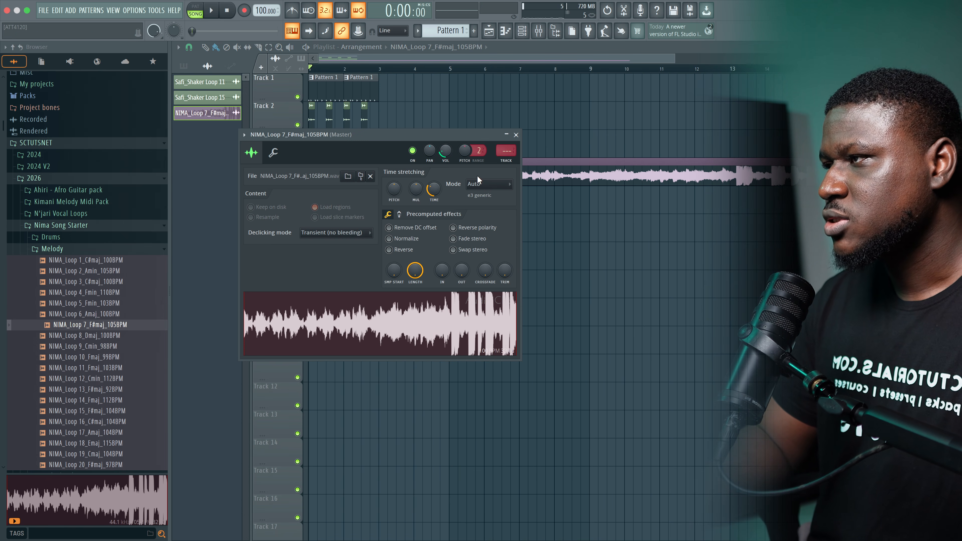
{"action": "left_click", "coordinate": [477, 184]}
{"action": "left_click", "coordinate": [468, 212]}
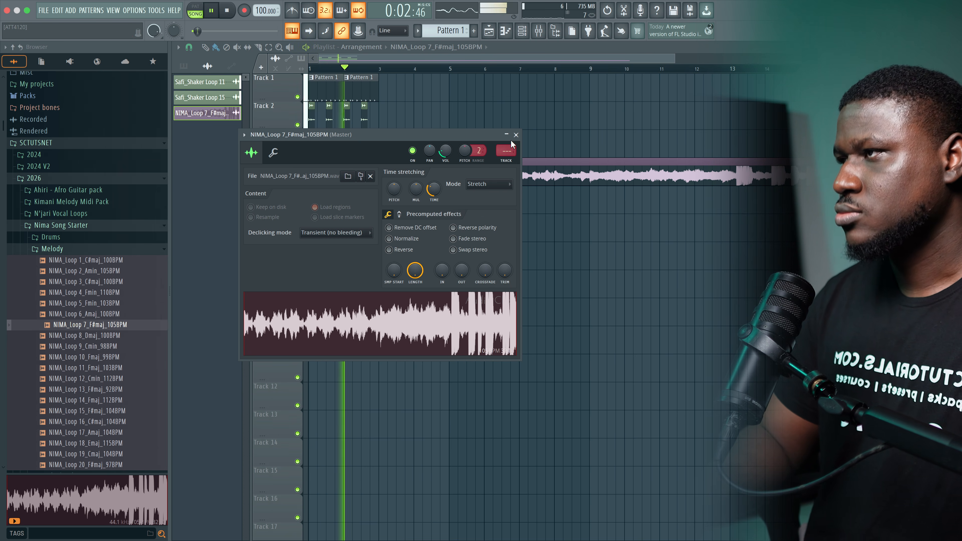
{"action": "left_click", "coordinate": [516, 135]}
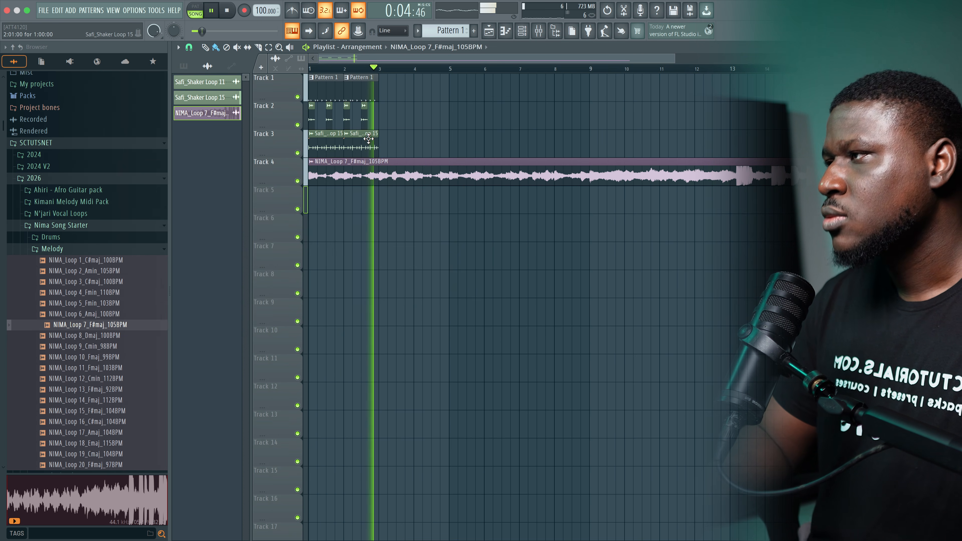
- Duplicate the two-bar drum and shaker clips on Tracks 1 to 3 into bars 3 and 4 and play the arrangement
{"action": "key", "text": "space"}
{"action": "left_click_drag", "start_coordinate": [408, 153], "coordinate": [265, 83]}
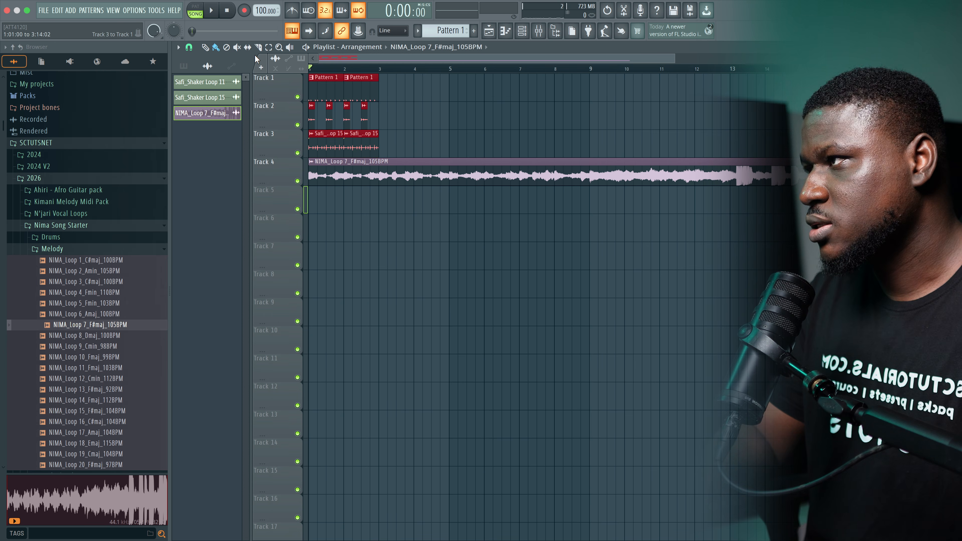
{"action": "key", "text": "ctrl+b"}
{"action": "key", "text": "space"}
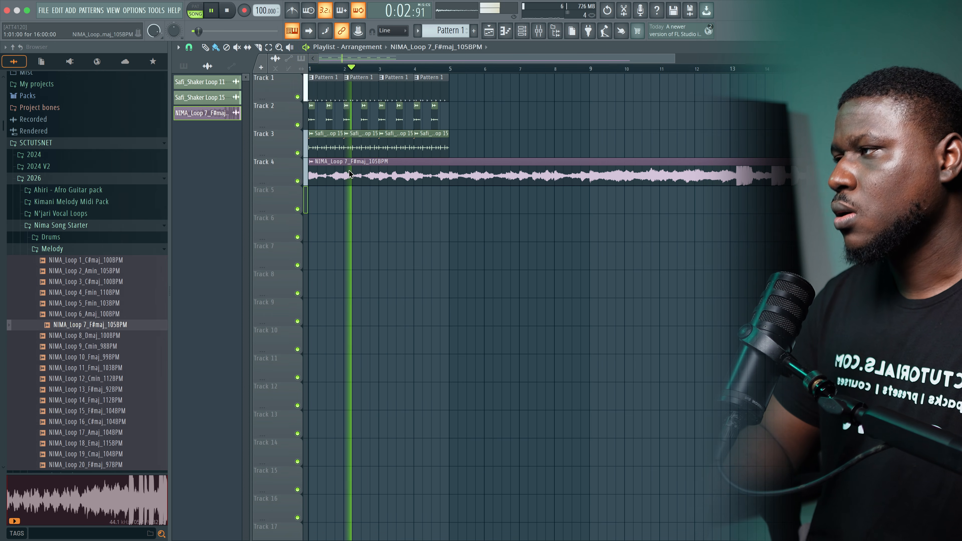
- Slice the NIMA_Loop 7 clip on Track 4 at bar 3 and delete everything after the cut
{"action": "left_click", "coordinate": [259, 48]}
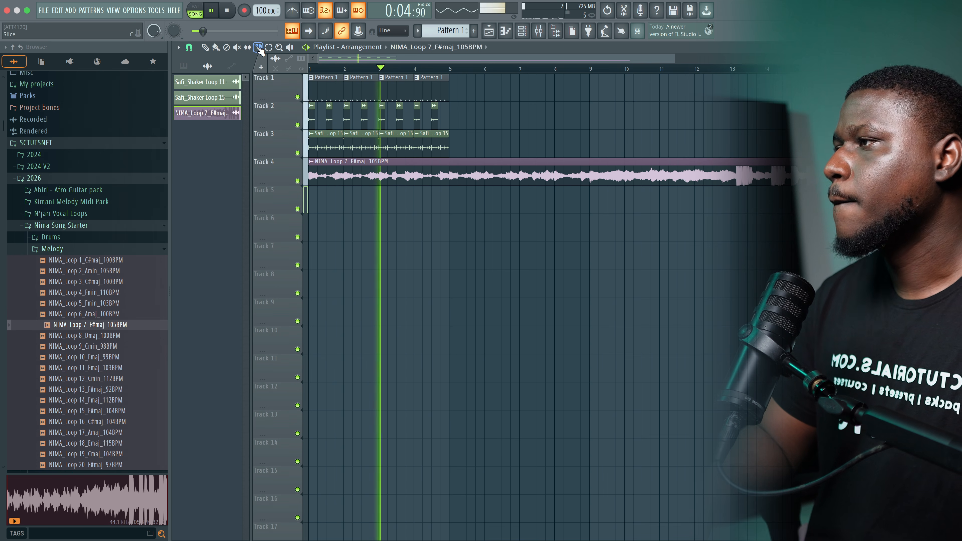
{"action": "key", "text": "space"}
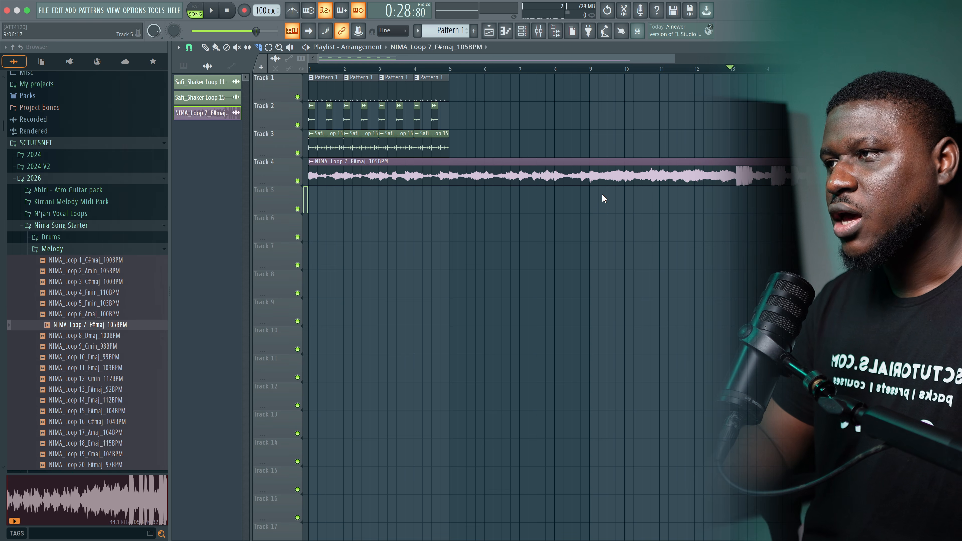
{"action": "key", "text": "space"}
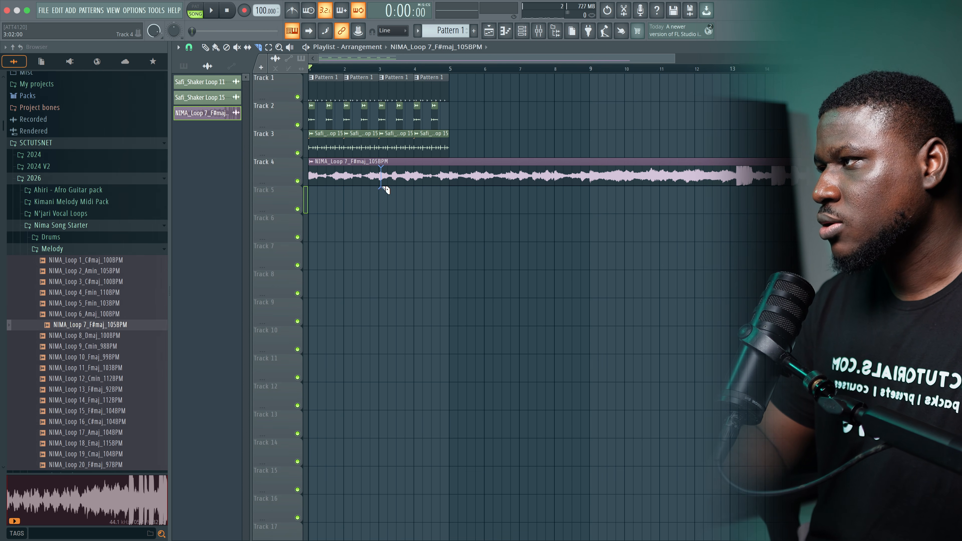
{"action": "left_click", "coordinate": [189, 48]}
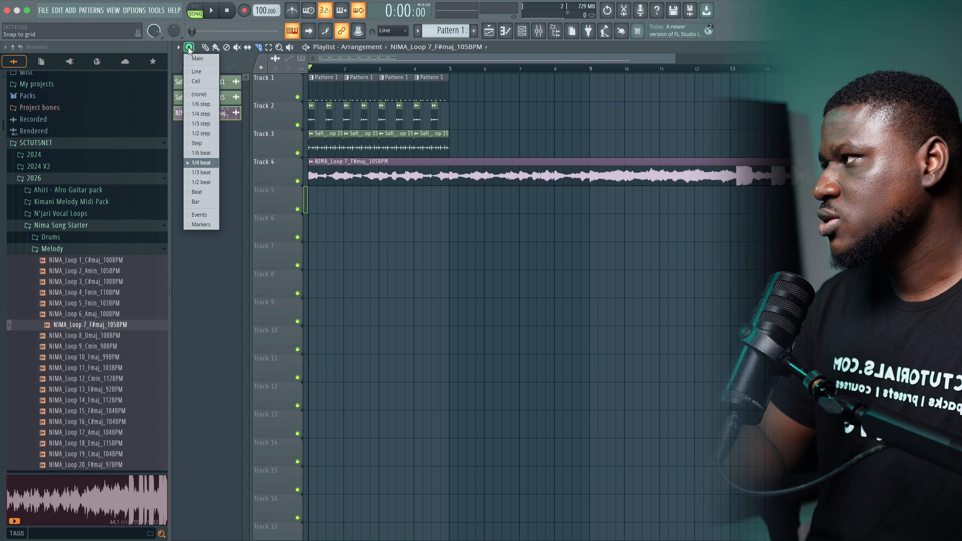
{"action": "left_click", "coordinate": [209, 196]}
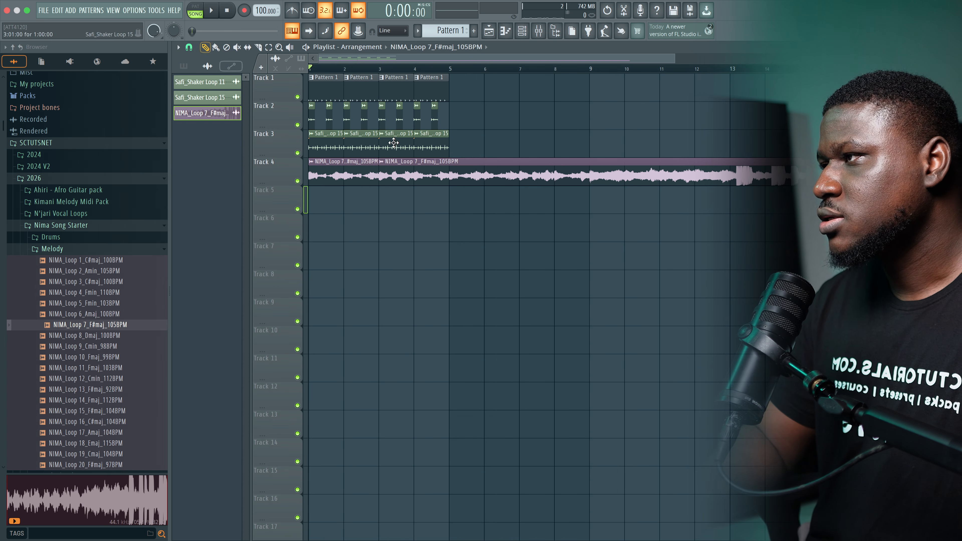
{"action": "right_click", "coordinate": [417, 177]}
- Play the arrangement and duplicate the two-bar NIMA_Loop 7 clip into bars 3 and 4 of Track 4
{"action": "key", "text": "space"}
{"action": "left_click", "coordinate": [329, 166]}
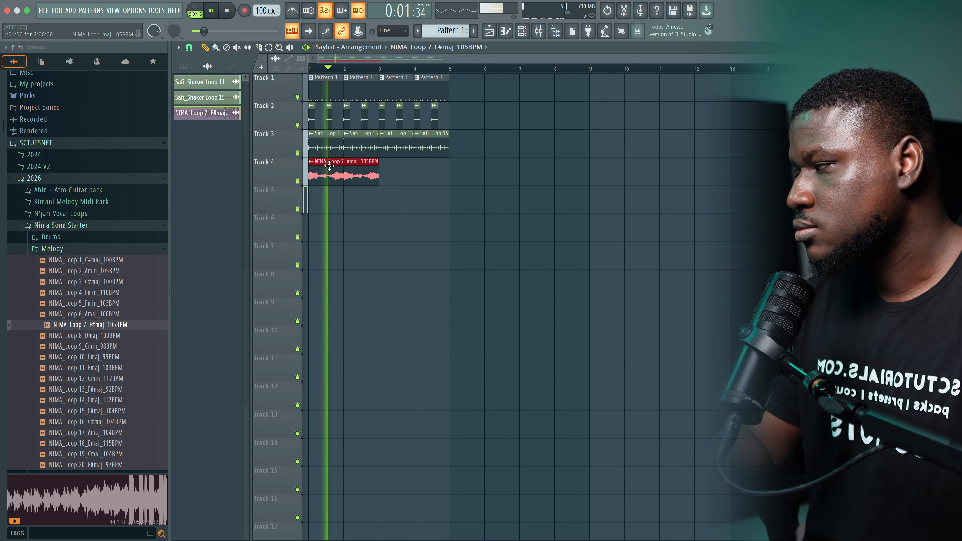
{"action": "key", "text": "ctrl+b"}
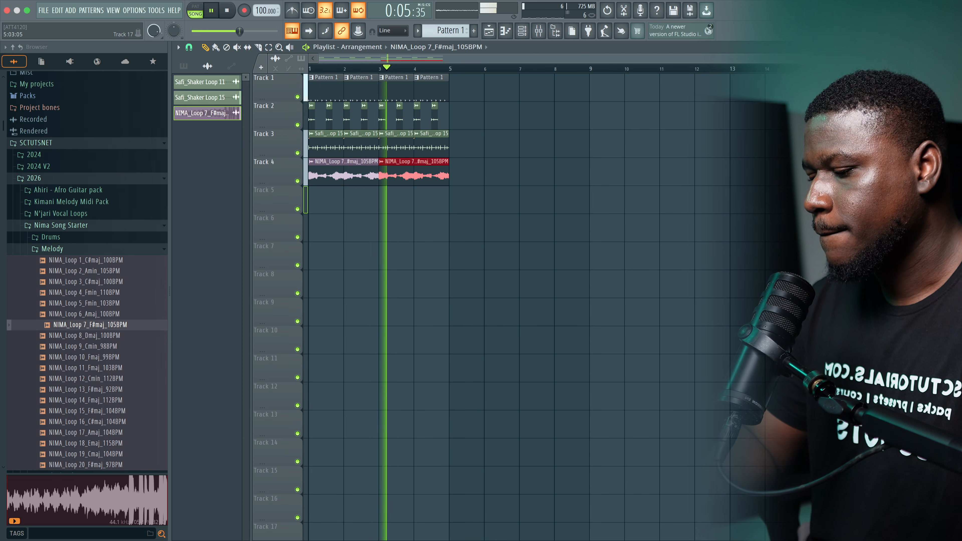
{"action": "left_click", "coordinate": [436, 295], "text": "ctrl"}
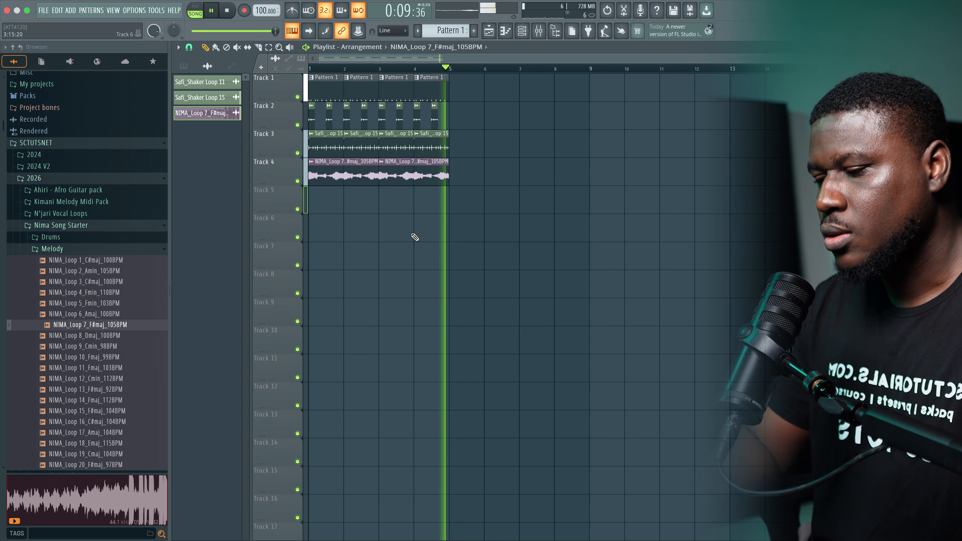
{"action": "key", "text": "space"}
- Add a SKY_Keys instrument channel with the Even Bubble preset and close its window and the channel rack
{"action": "key", "text": "F6"}
{"action": "left_click", "coordinate": [373, 192]}
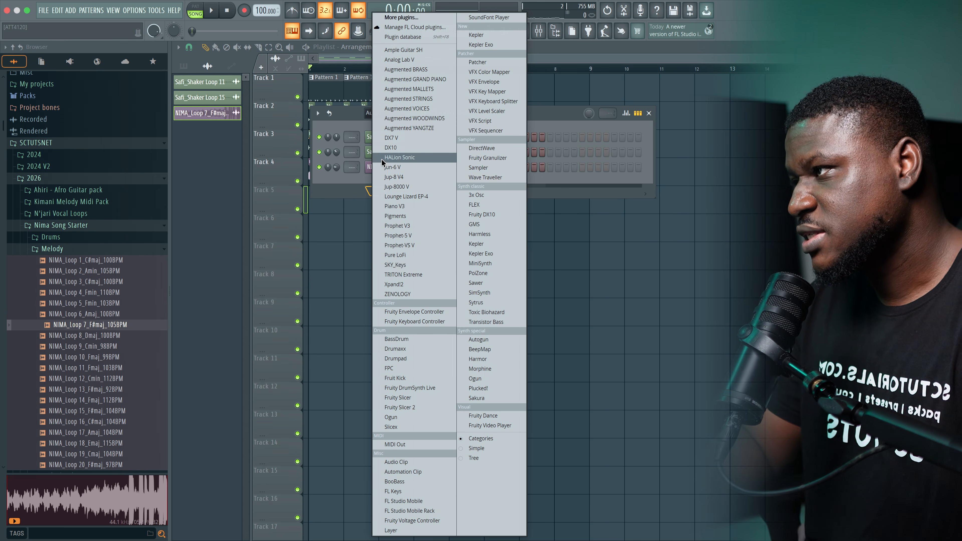
{"action": "left_click", "coordinate": [395, 265]}
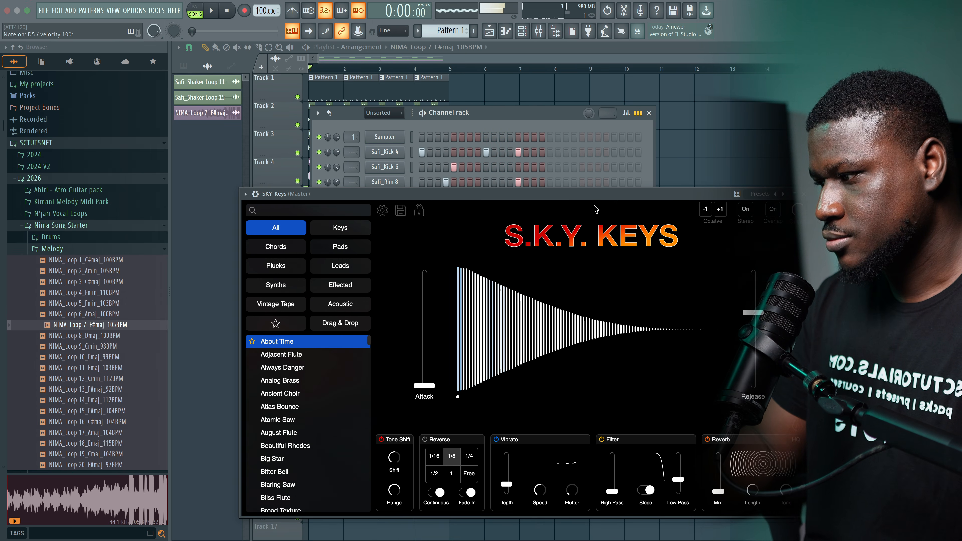
{"action": "left_click", "coordinate": [295, 389]}
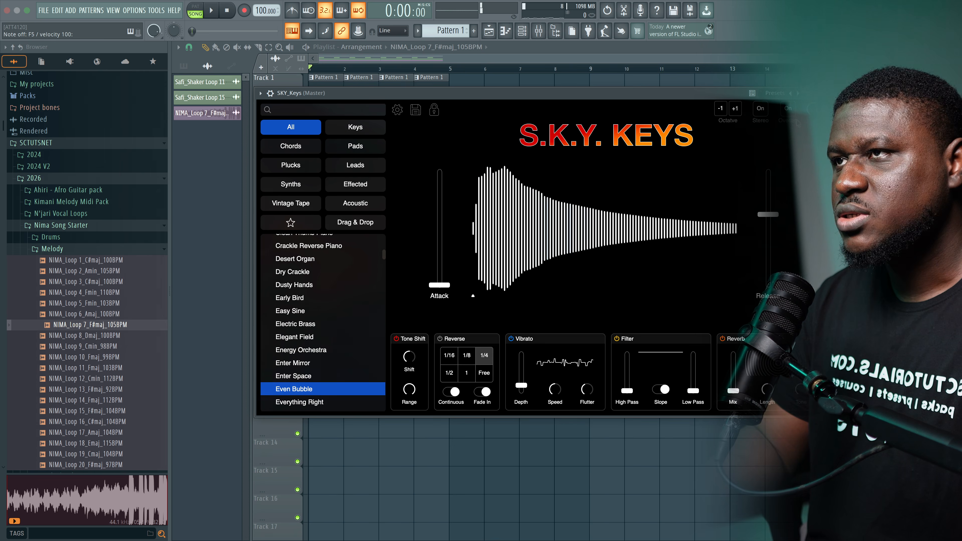
{"action": "left_click", "coordinate": [817, 94]}
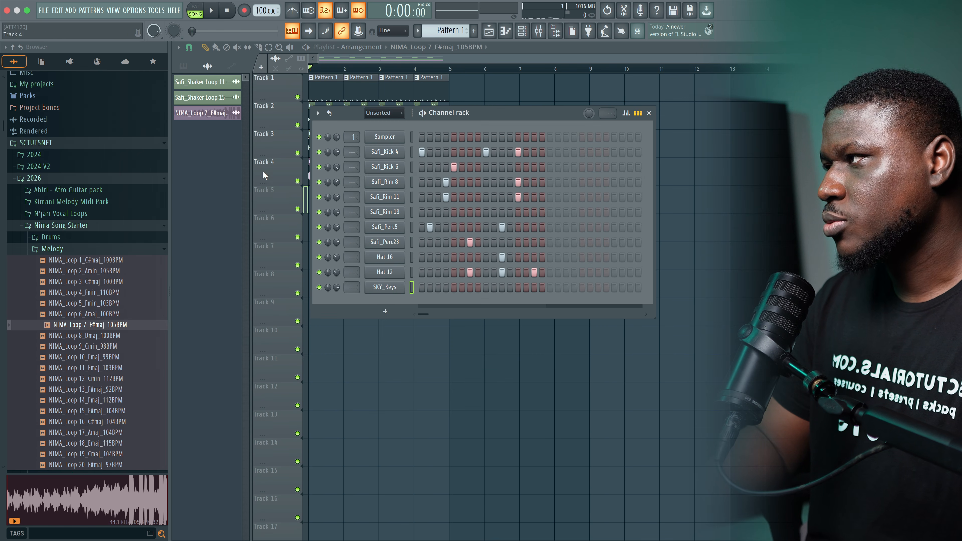
{"action": "key", "text": "F6"}
- Create an empty Pattern 2, place it at the start of Track 5 and open its SKY_Keys piano roll
{"action": "left_click", "coordinate": [442, 34]}
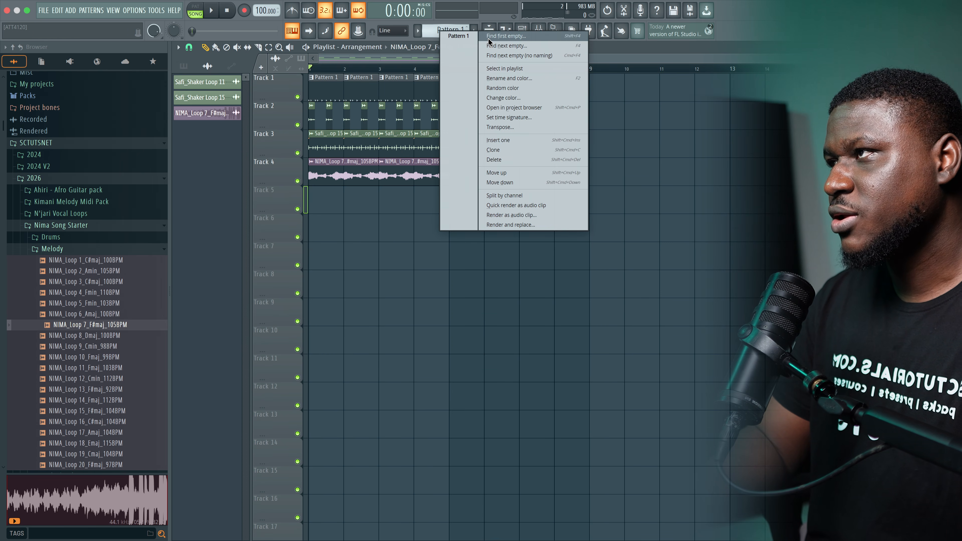
{"action": "left_click", "coordinate": [488, 37]}
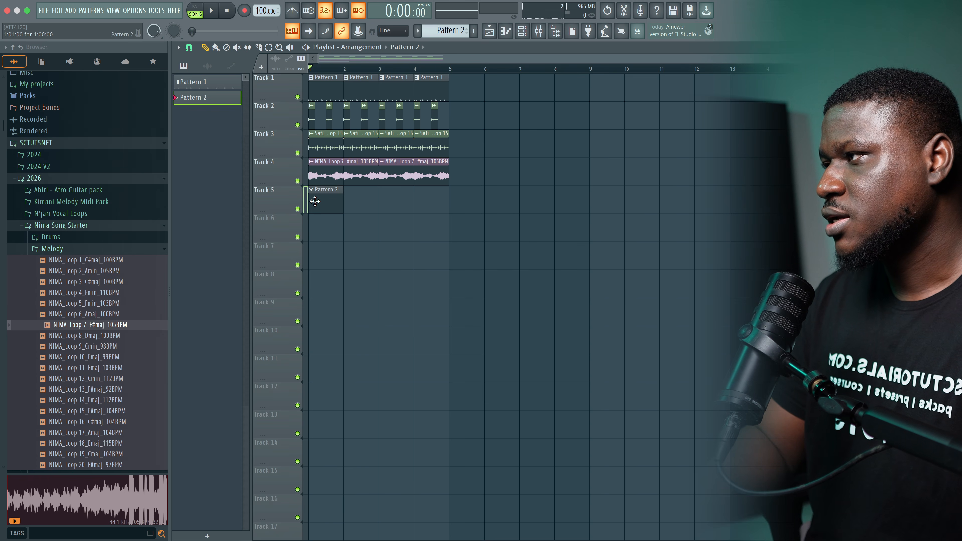
{"action": "scroll", "coordinate": [352, 168], "scroll_direction": "up", "scroll_amount": 3}
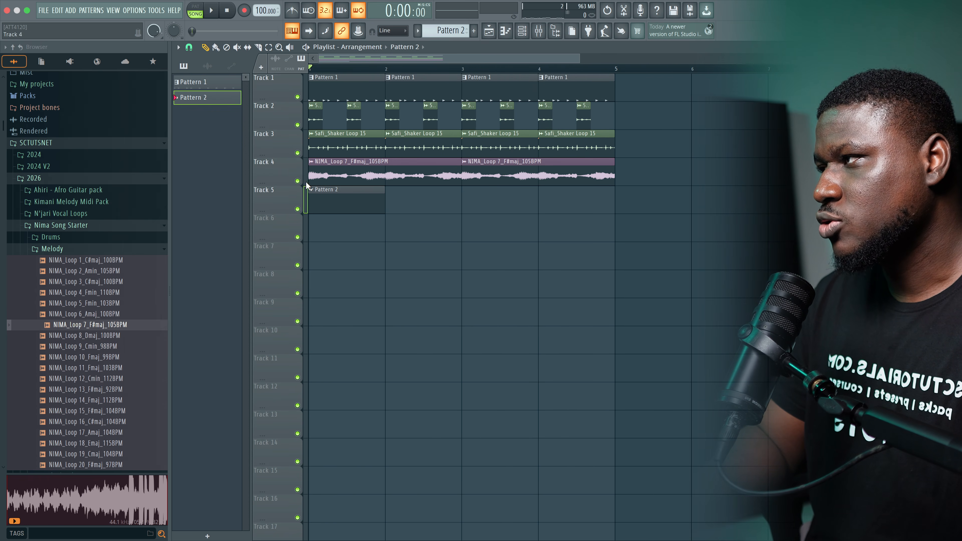
{"action": "double_click", "coordinate": [350, 192]}
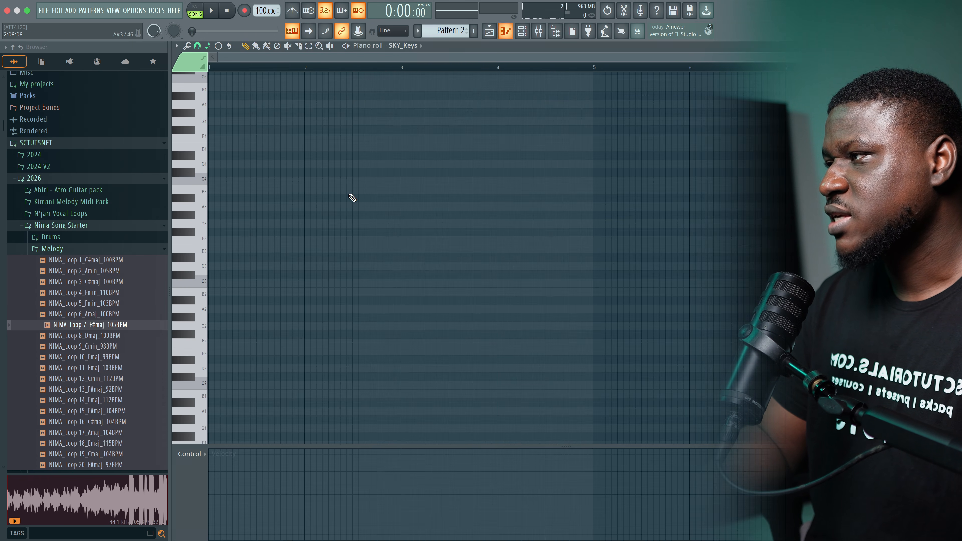
- Set the piano roll's scale root to F# and draw a one-bar chord of F#4, A#4 and C#5 in bar 1
{"action": "left_click", "coordinate": [208, 46]}
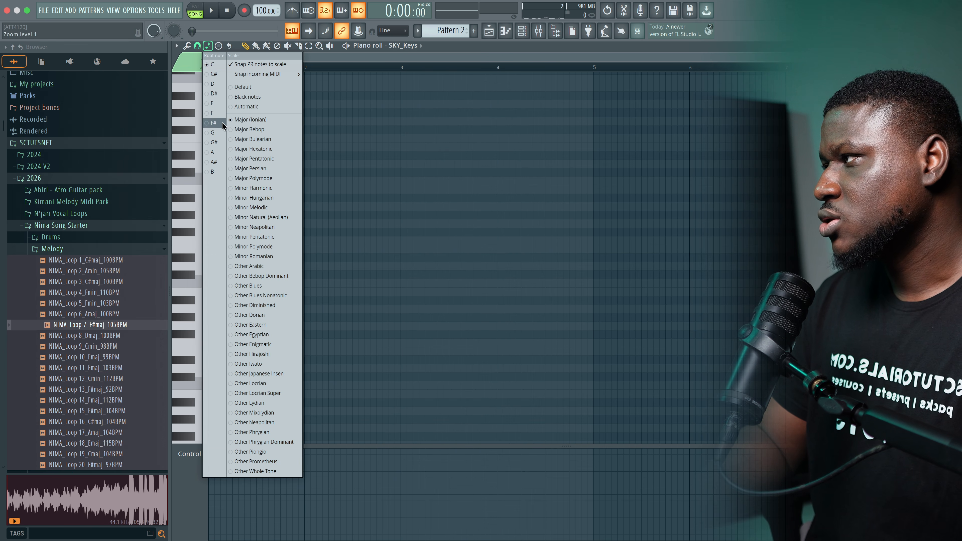
{"action": "left_click", "coordinate": [223, 126]}
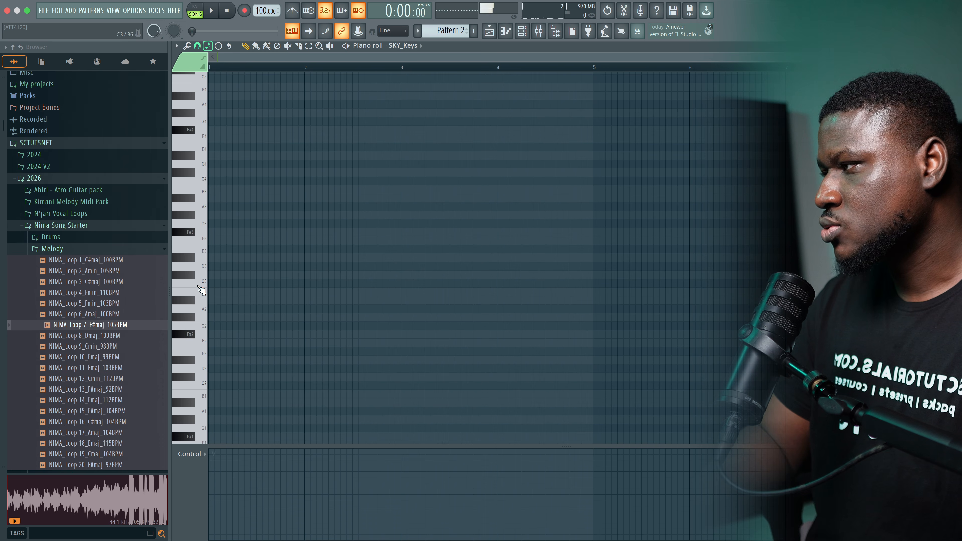
{"action": "scroll", "coordinate": [274, 216], "scroll_direction": "up", "scroll_amount": 5}
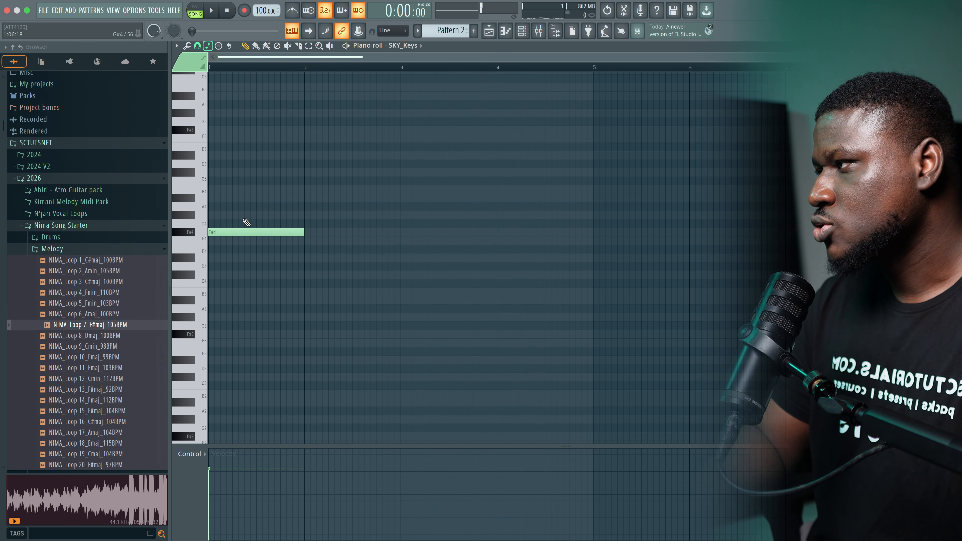
{"action": "left_click_drag", "start_coordinate": [227, 200], "coordinate": [182, 194]}
{"action": "left_click", "coordinate": [217, 173]}
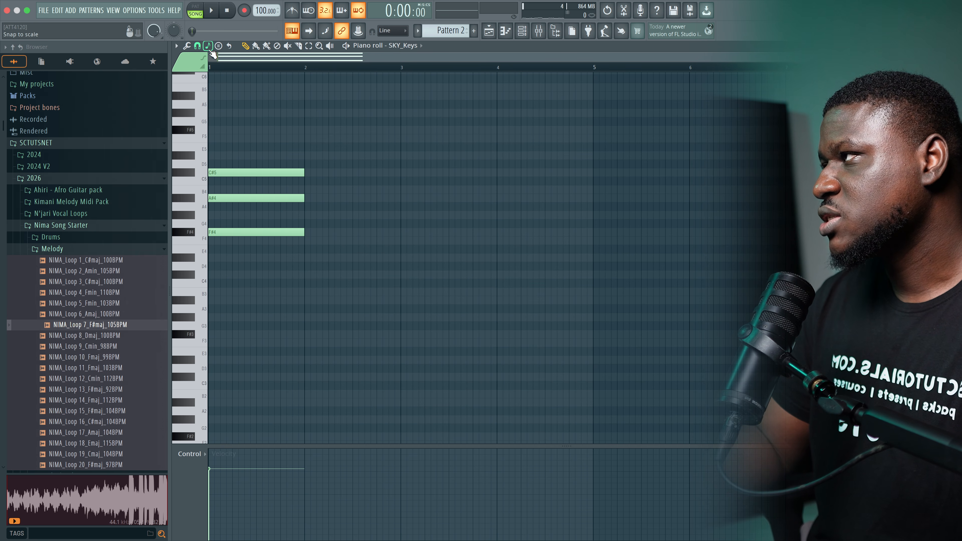
- Shift the bar 1 chord down within the scale to D#4, F#4 and A#4, playing it against the beat
{"action": "left_click_drag", "start_coordinate": [275, 118], "coordinate": [278, 272]}
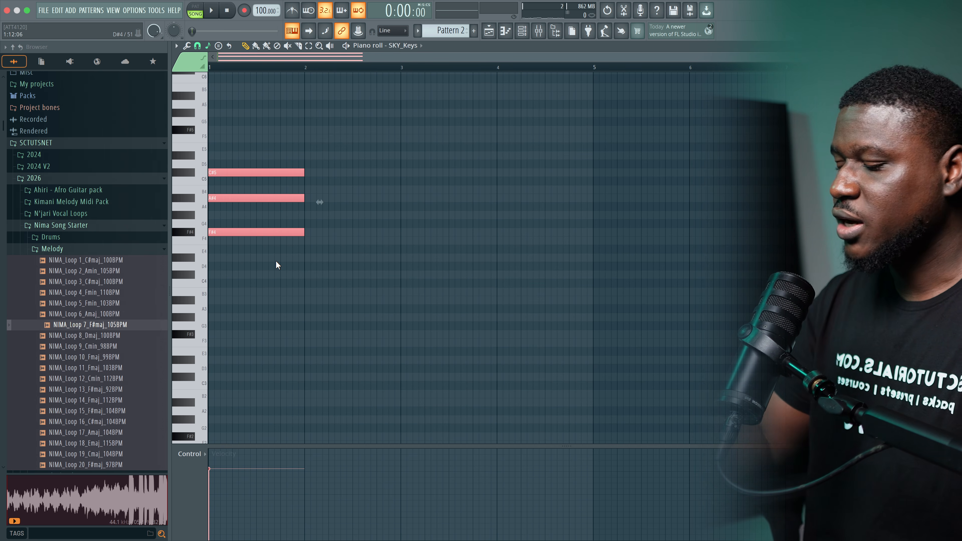
{"action": "key", "text": "space"}
{"action": "key", "text": "space"}
{"action": "key", "text": "Down"}
{"action": "key", "text": "Down"}
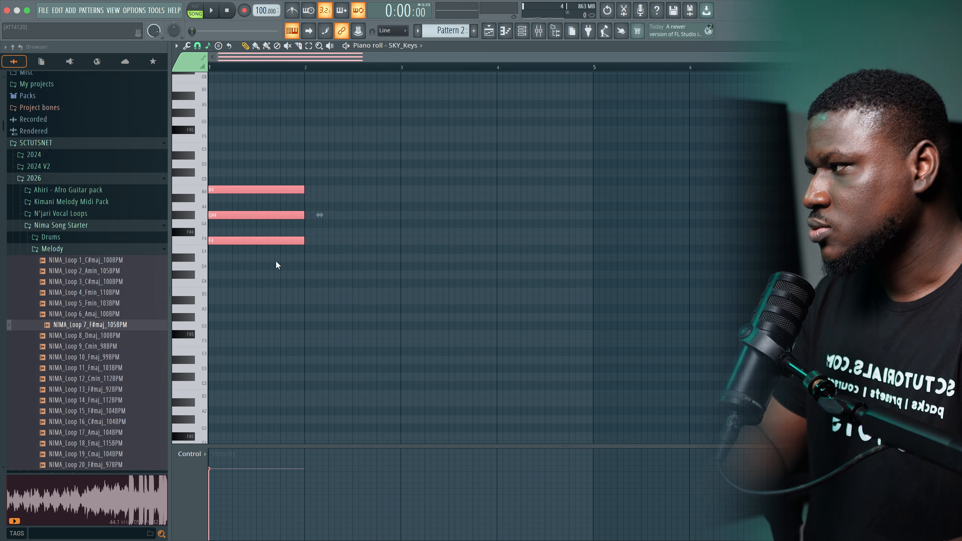
{"action": "key", "text": "space"}
{"action": "key", "text": "space"}
{"action": "key", "text": "shift+Down"}
{"action": "key", "text": "space"}
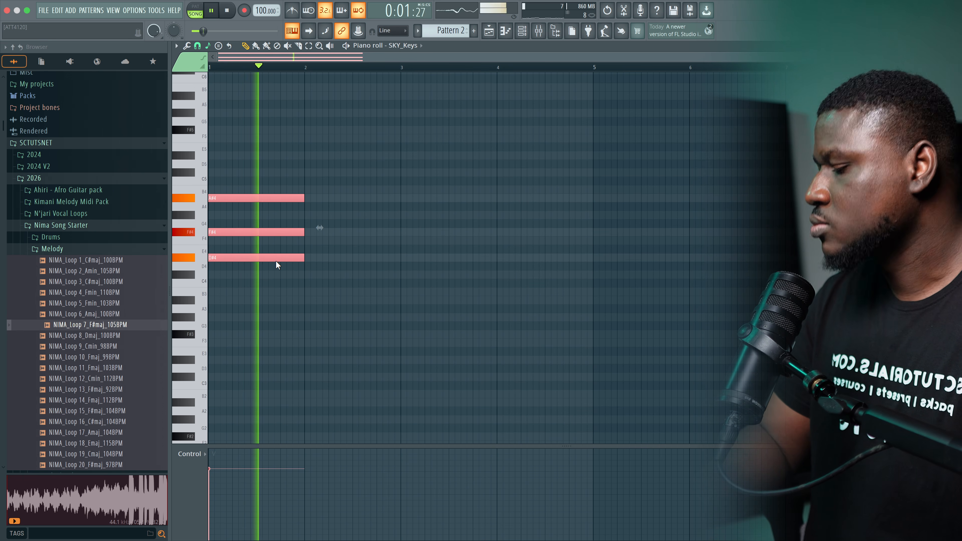
{"action": "key", "text": "space"}
- Duplicate the chord into bar 2 and move the copy to C#4, F4 and G#4 while checking playback
{"action": "key", "text": "ctrl+b"}
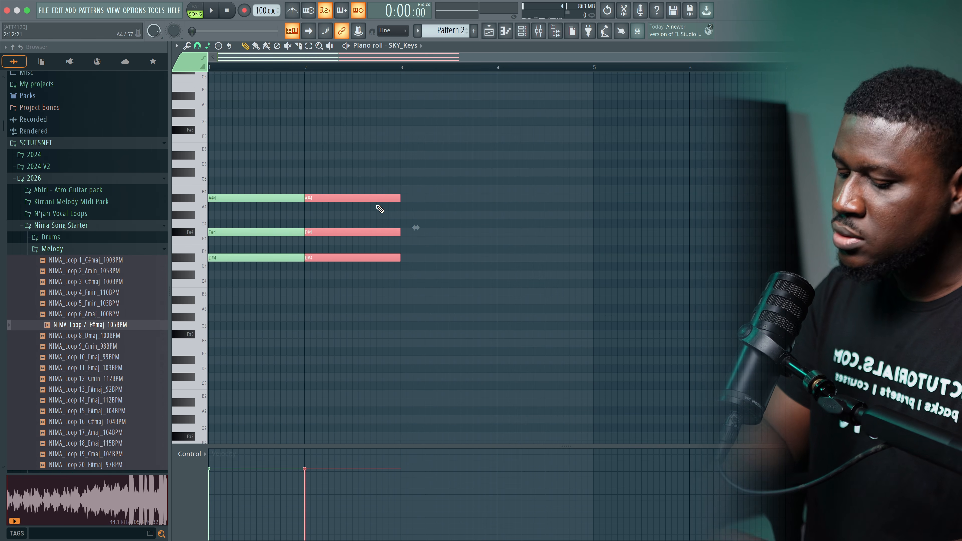
{"action": "key", "text": "space"}
{"action": "key", "text": "shift+Up"}
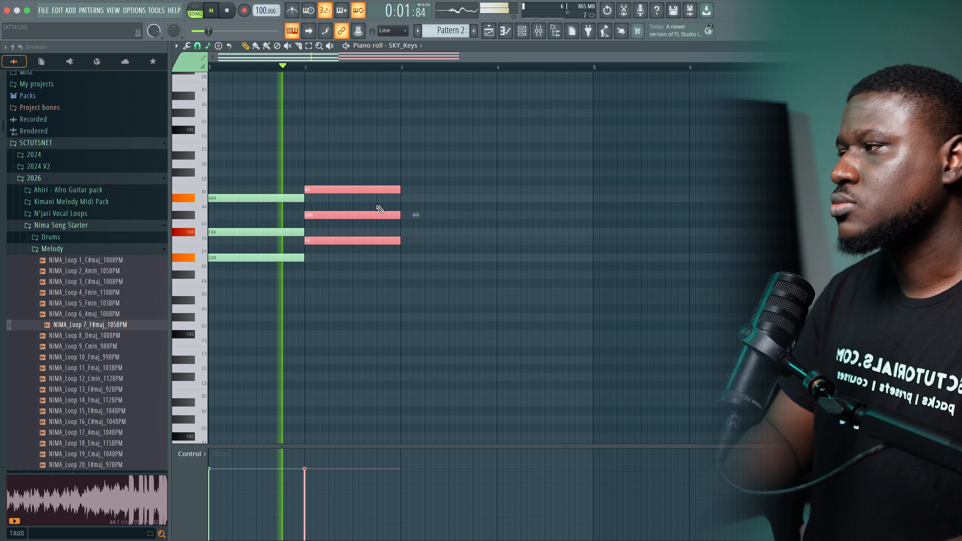
{"action": "key", "text": "space"}
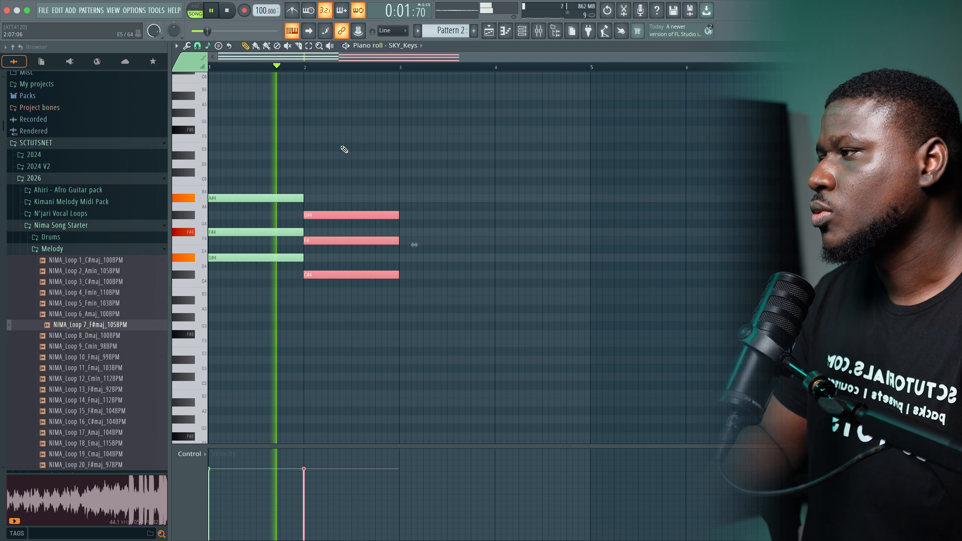
- Duplicate the two-bar chord progression into bars 3 and 4 and clear the note selection
{"action": "left_click_drag", "start_coordinate": [371, 183], "coordinate": [206, 293]}
{"action": "key", "text": "ctrl+b"}
{"action": "left_click", "coordinate": [334, 155]}
{"action": "key", "text": "space"}
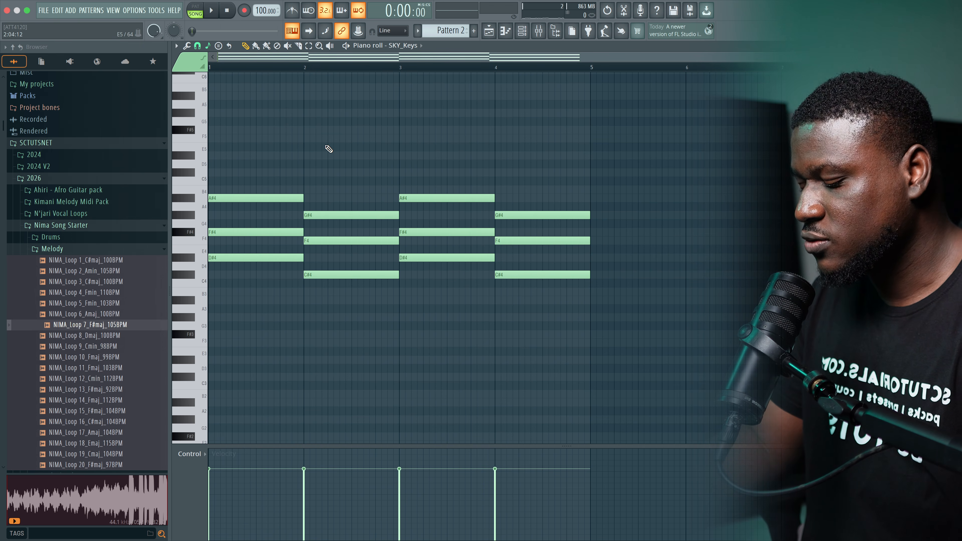
- Lower the velocity of all chord notes with the level scaling tool's Multiply setting and accept it
{"action": "key", "text": "alt+x"}
{"action": "key", "text": "space"}
{"action": "left_click_drag", "start_coordinate": [482, 266], "coordinate": [482, 264]}
{"action": "key", "text": "space"}
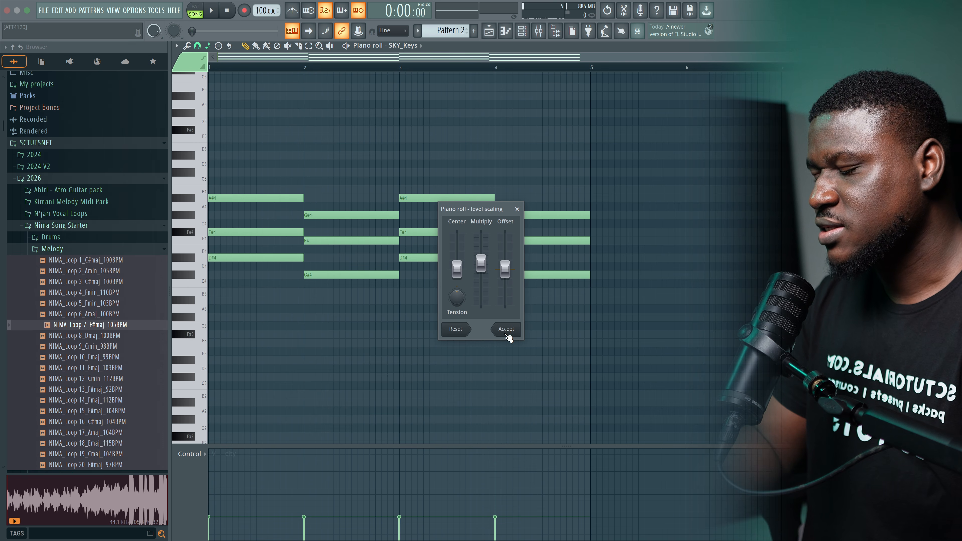
{"action": "left_click", "coordinate": [507, 330]}
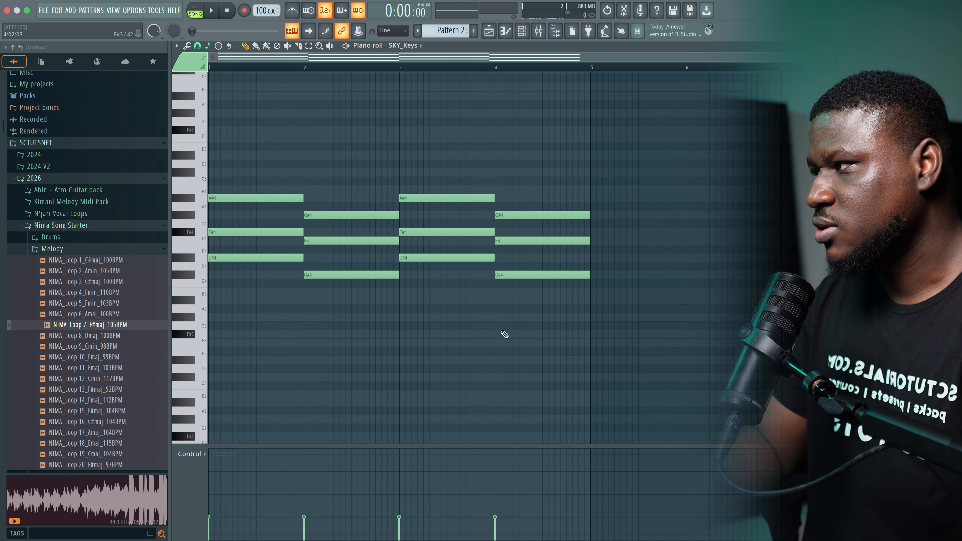
- Play the arrangement to check the SKY_Keys chords, showing the channel rack briefly during playback
{"action": "left_click", "coordinate": [519, 34]}
{"action": "key", "text": "space"}
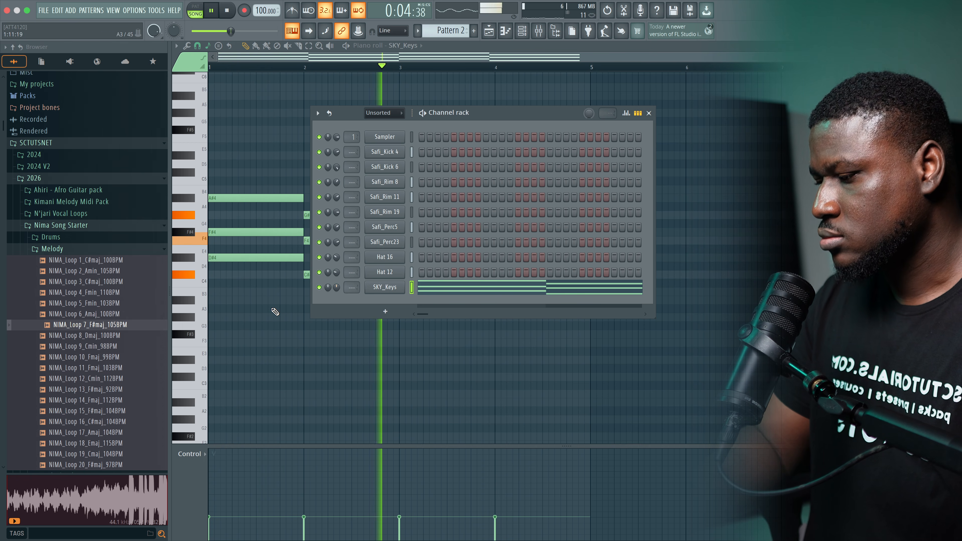
{"action": "key", "text": "F6"}
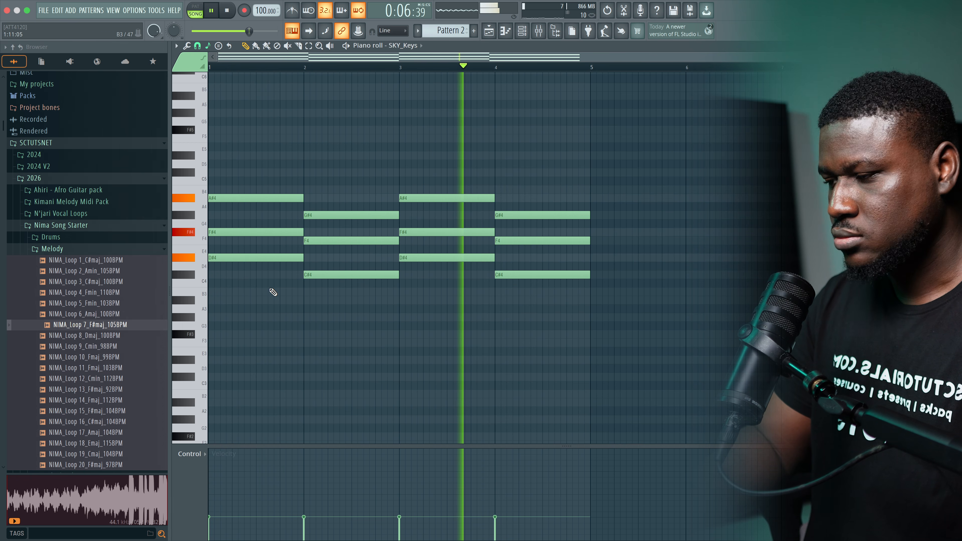
{"action": "key", "text": "space"}
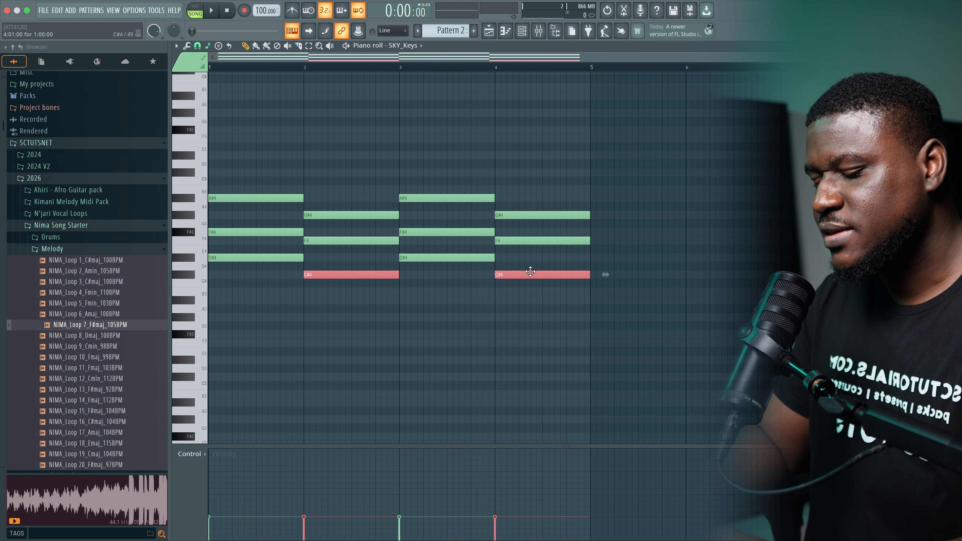
- Raise the C#4 notes in bars 2 and 4 by one octave to C#5 and play the progression
{"action": "key", "text": "ctrl+Up"}
{"action": "key", "text": "space"}
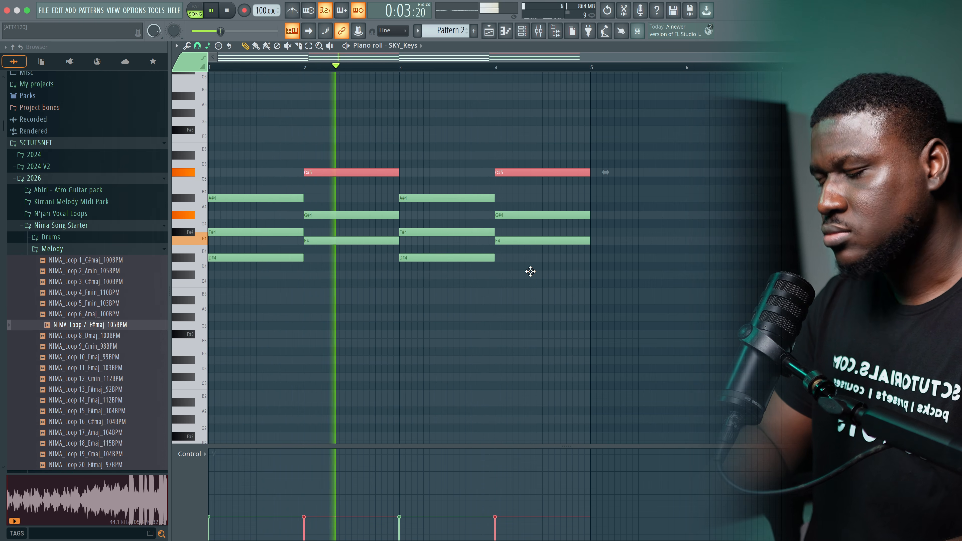
{"action": "left_click", "coordinate": [470, 235]}
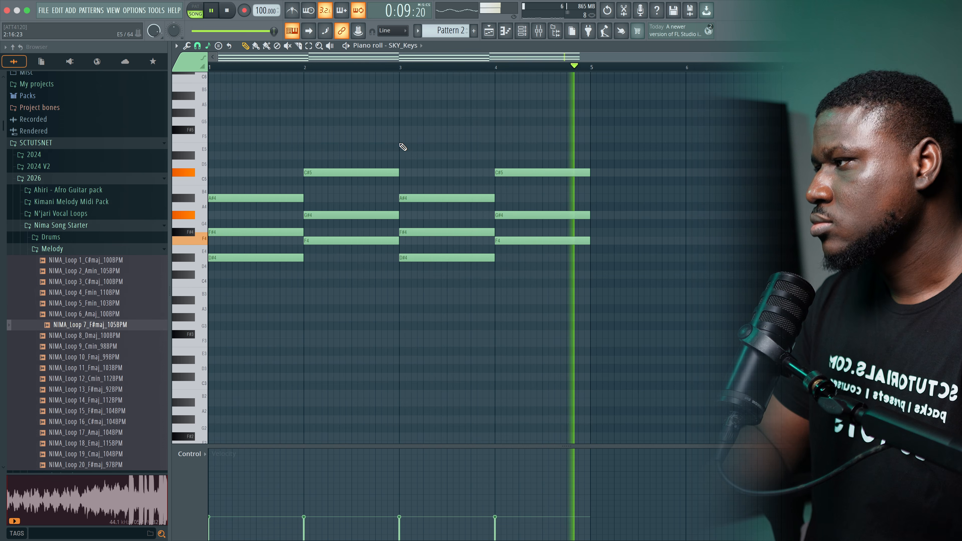
{"action": "key", "text": "space"}
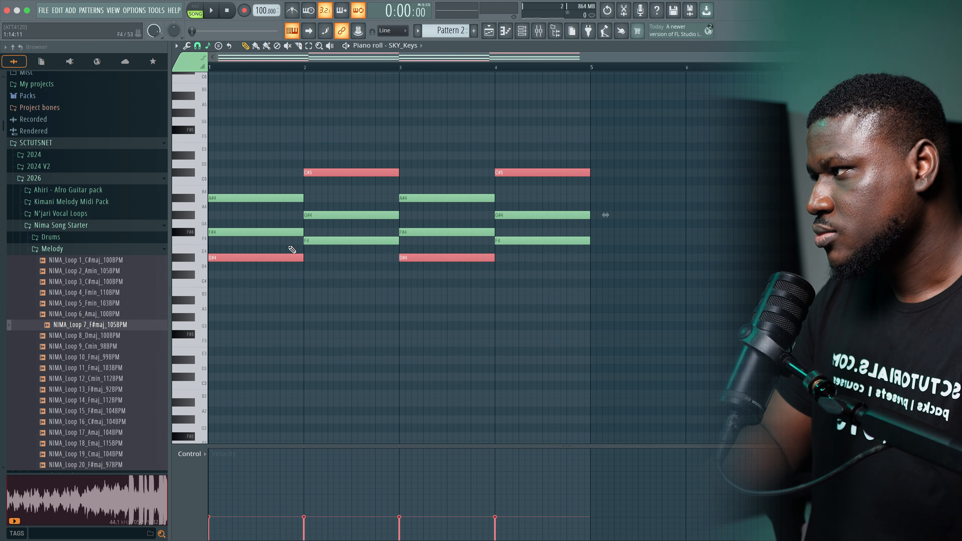
- Duplicate the selected D#4 and C#5 notes and shift the copies down one octave to D#3 and C#4
{"action": "key", "text": "ctrl+c"}
{"action": "key", "text": "ctrl+v"}
{"action": "key", "text": "ctrl+Down"}
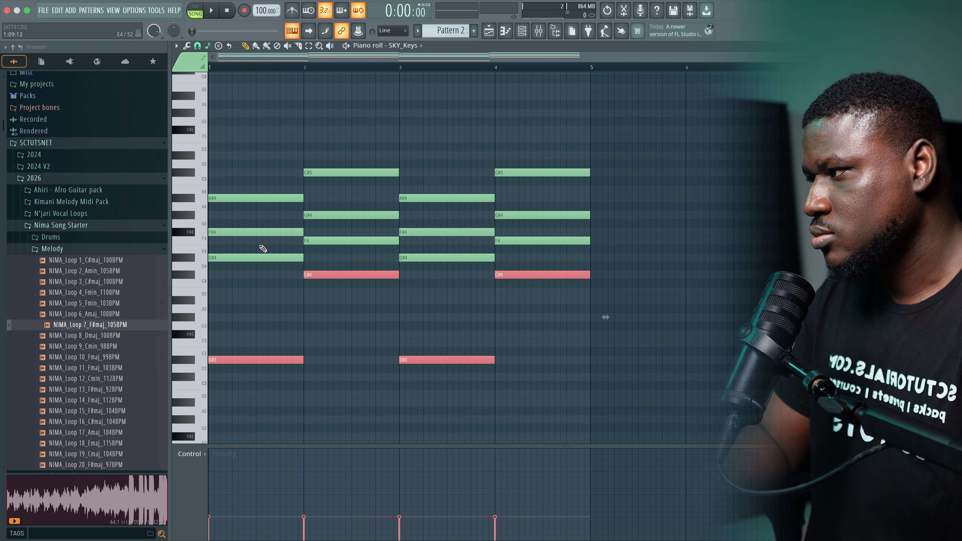
- Lower the copied C#4 notes in bars 2 and 4 to C#3 during playback and clear the selection
{"action": "key", "text": "space"}
{"action": "left_click", "coordinate": [335, 276]}
{"action": "key", "text": "ctrl+Down"}
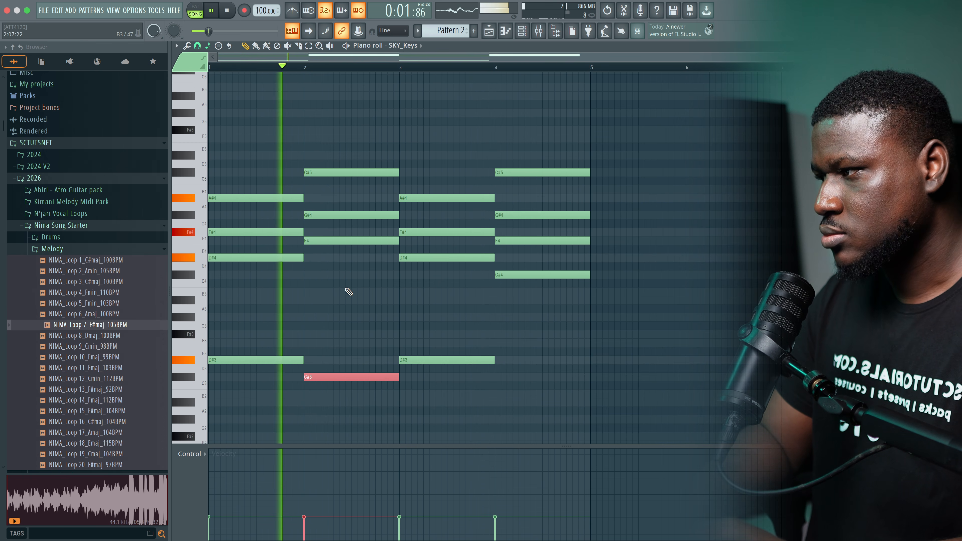
{"action": "left_click", "coordinate": [523, 276]}
{"action": "key", "text": "ctrl+Down"}
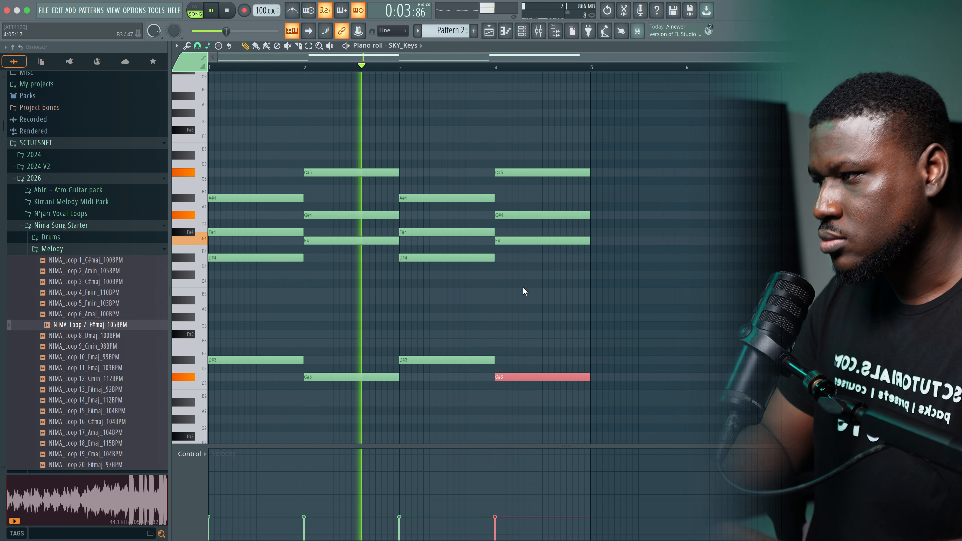
{"action": "key", "text": "ctrl+d"}
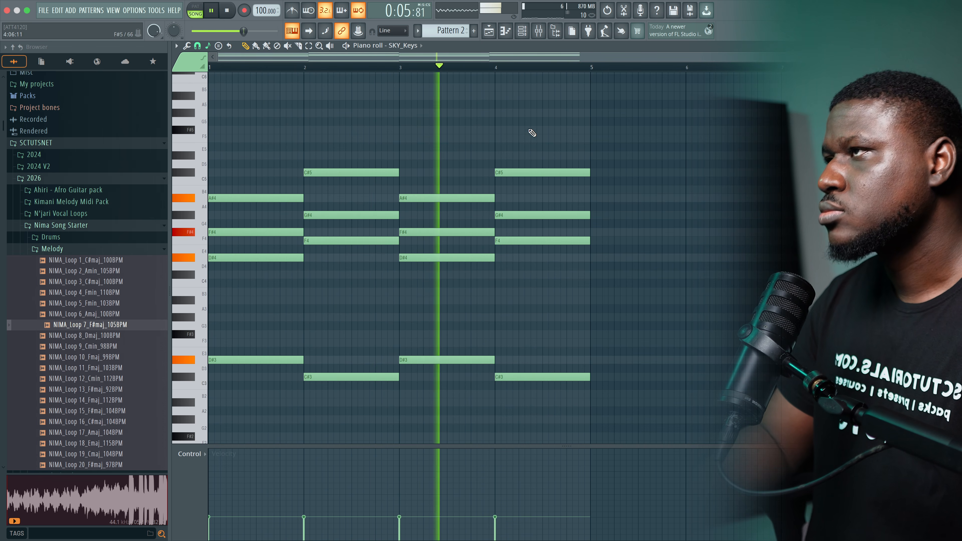
- Stop playback and reduce the velocity of the four D#3 and C#3 bass notes to about 2%, leaving them deselected
{"action": "left_click", "coordinate": [522, 30]}
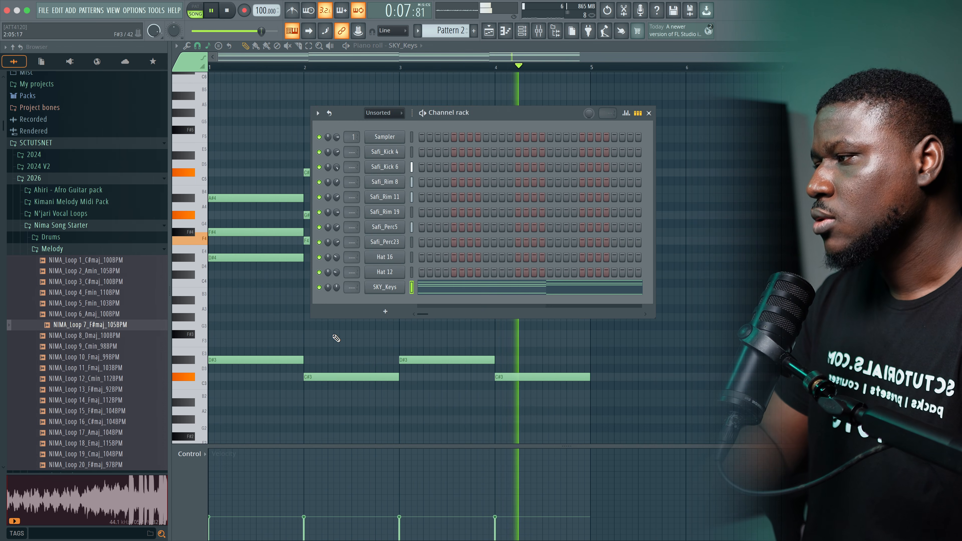
{"action": "key", "text": "F6"}
{"action": "key", "text": "space"}
{"action": "left_click_drag", "start_coordinate": [585, 339], "coordinate": [241, 395]}
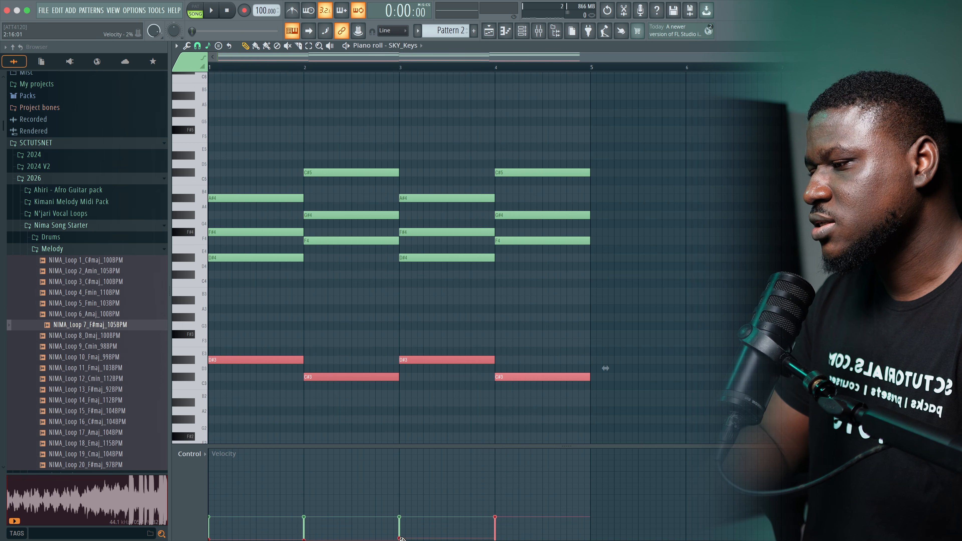
{"action": "right_click", "coordinate": [380, 414]}
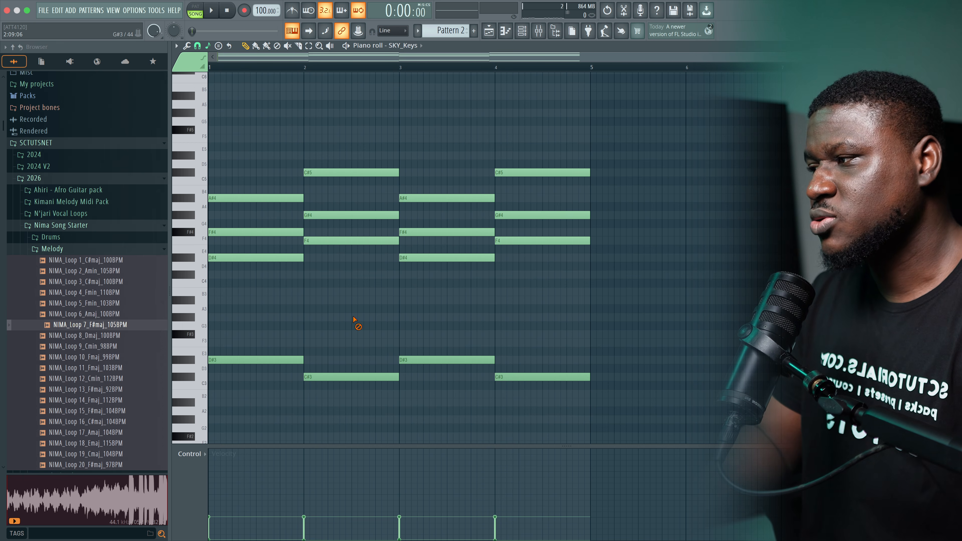
- Play the arrangement to check the softened bass notes, showing the channel rack before stopping
{"action": "key", "text": "space"}
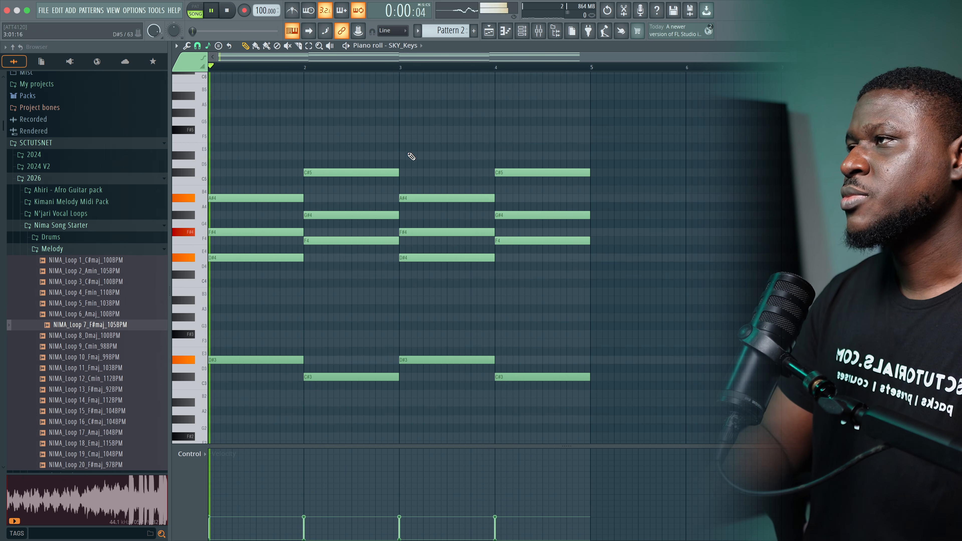
{"action": "left_click", "coordinate": [527, 34]}
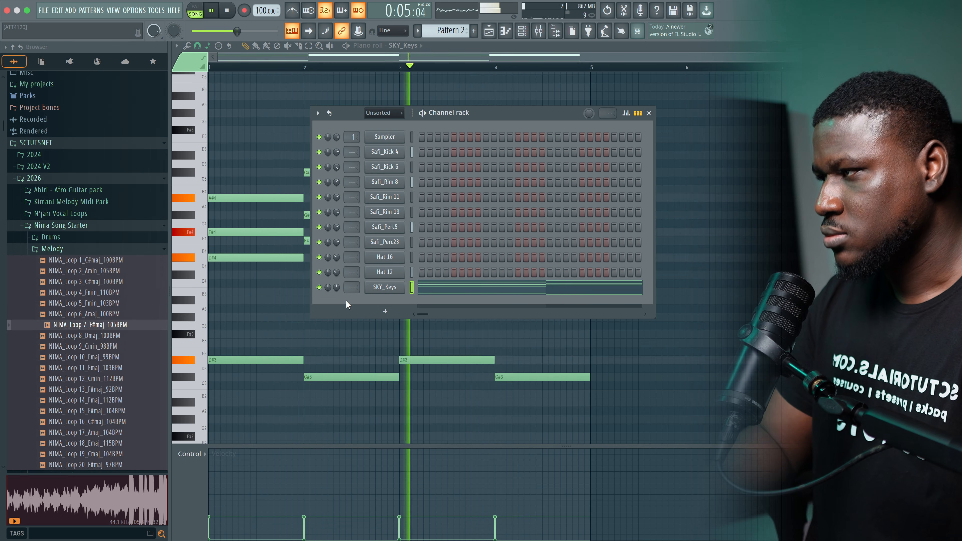
{"action": "key", "text": "space"}
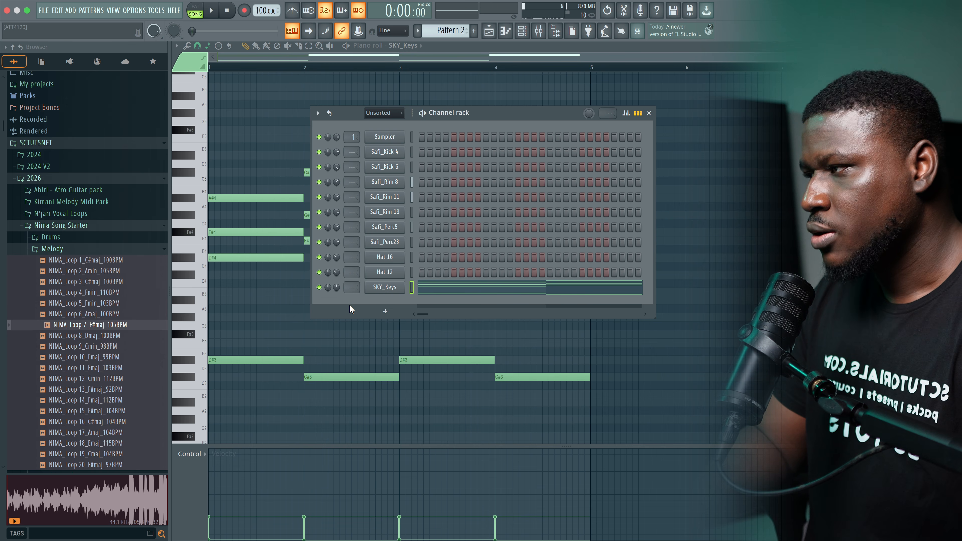
- Add a second SKY_Keys instrument channel with the Beautiful Rhodes preset and close its window
{"action": "left_click", "coordinate": [386, 314]}
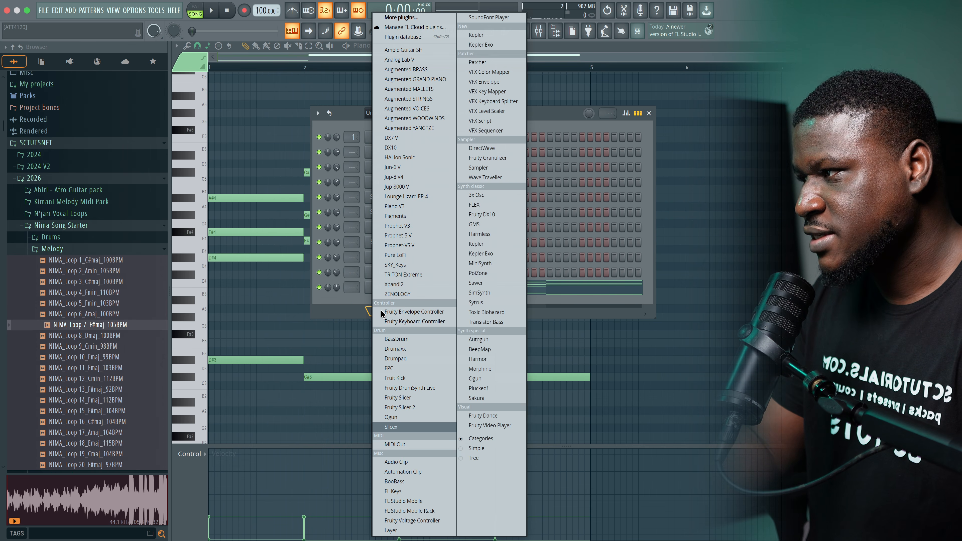
{"action": "left_click", "coordinate": [395, 264]}
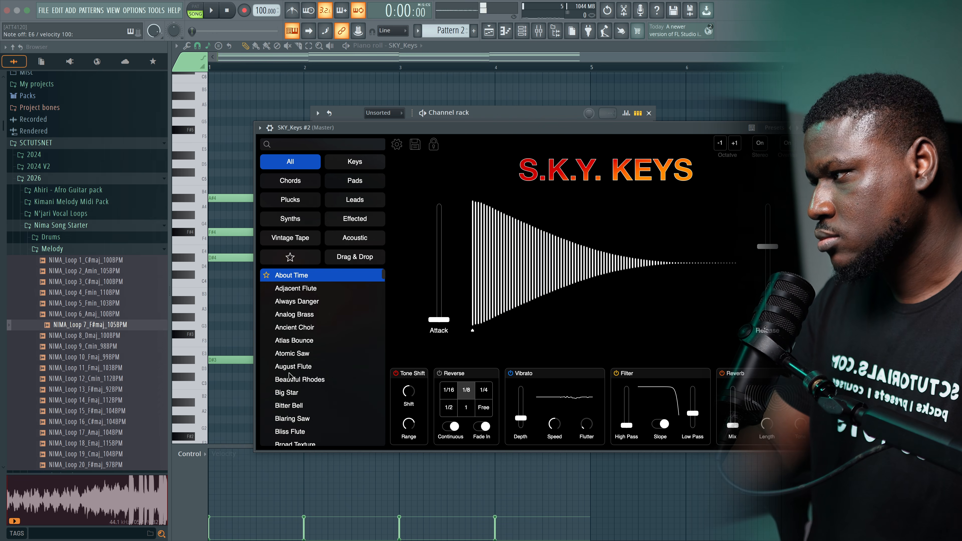
{"action": "left_click", "coordinate": [291, 380]}
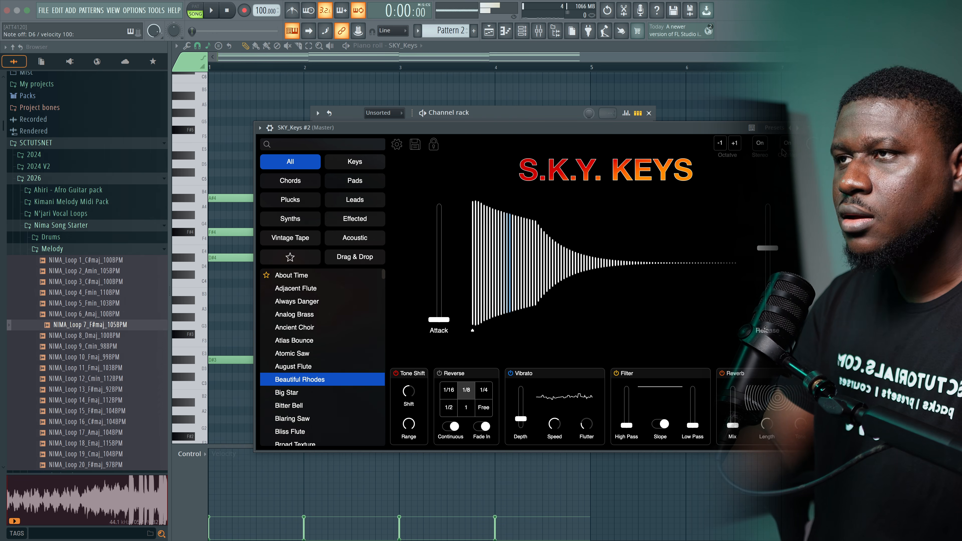
{"action": "key", "text": "Escape"}
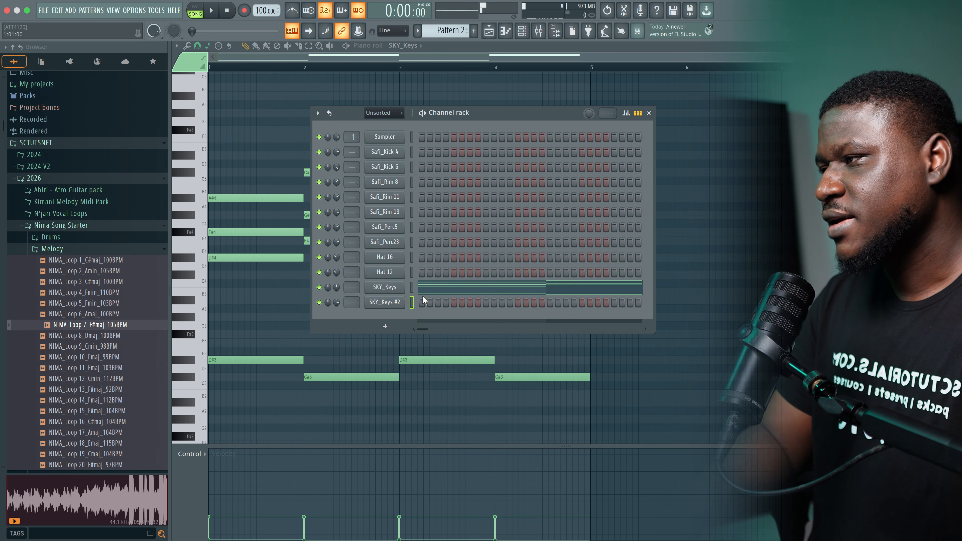
- Copy the chord progression from the SKY_Keys channel and paste it into SKY_Keys #2
{"action": "right_click", "coordinate": [380, 286]}
{"action": "left_click", "coordinate": [513, 296]}
{"action": "right_click", "coordinate": [387, 303]}
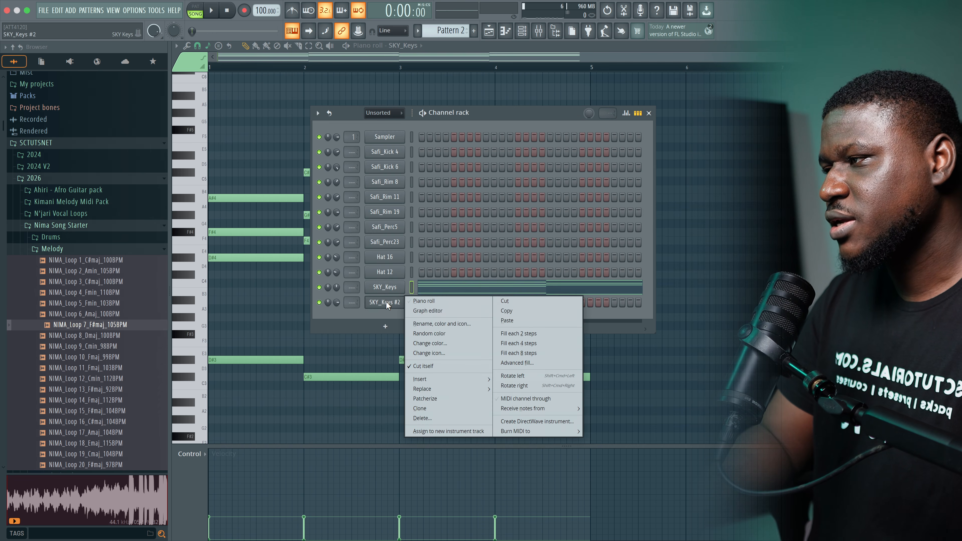
{"action": "left_click", "coordinate": [520, 320]}
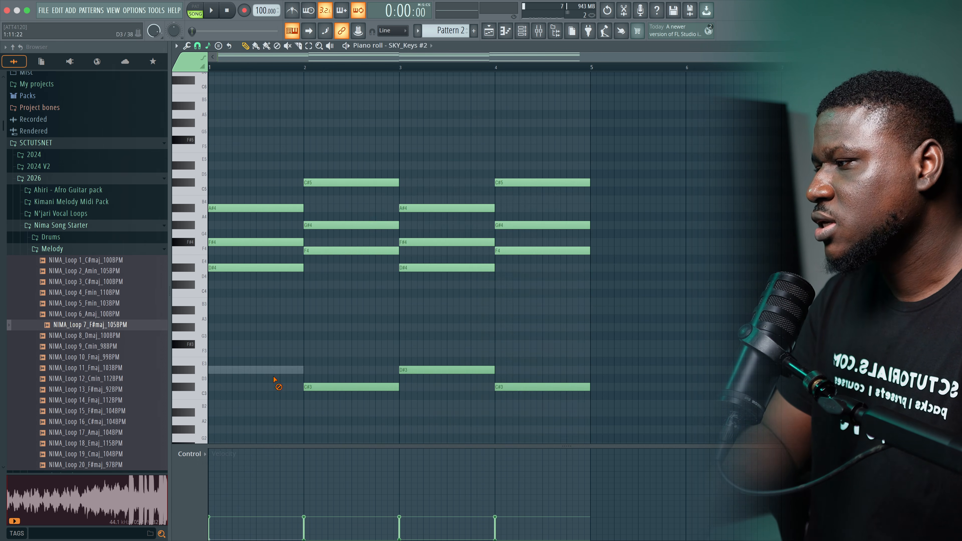
- Delete the low D#3 and C#3 bass notes from the SKY_Keys #2 channel while the arrangement plays
{"action": "key", "text": "space"}
{"action": "right_click", "coordinate": [447, 370]}
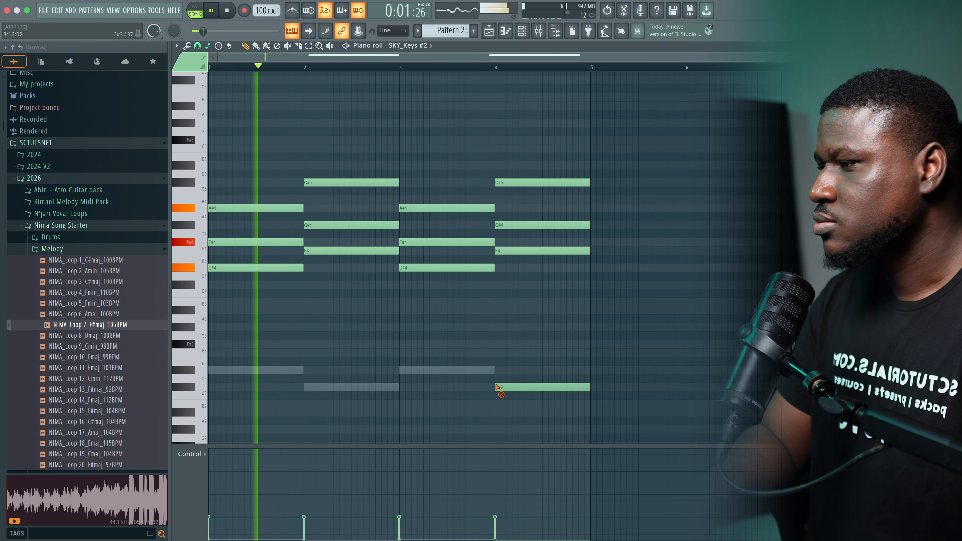
{"action": "right_click", "coordinate": [501, 387]}
- Replay the arrangement to check the layered Rhodes chords, switching to the playlist view before stopping
{"action": "key", "text": "space"}
{"action": "key", "text": "F6"}
{"action": "key", "text": "space"}
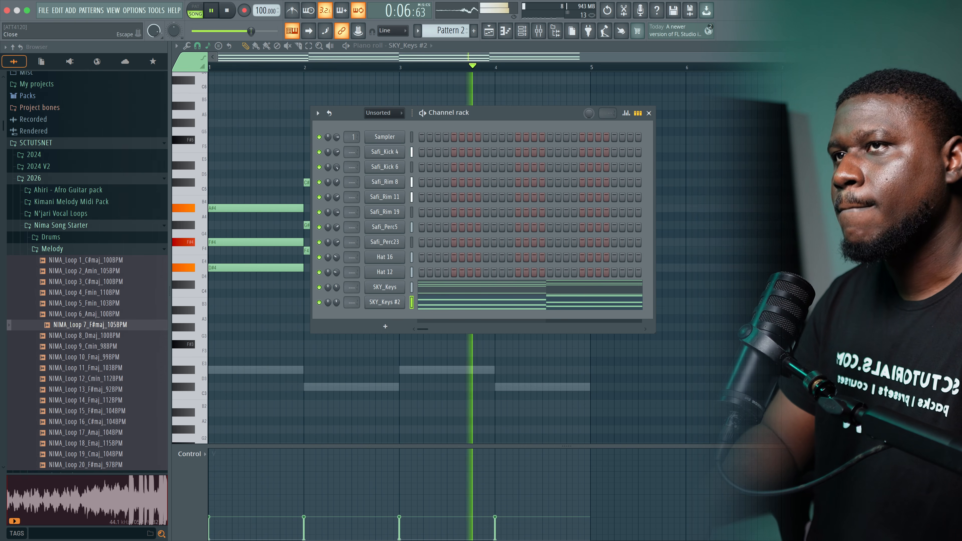
{"action": "key", "text": "F5"}
{"action": "key", "text": "F6"}
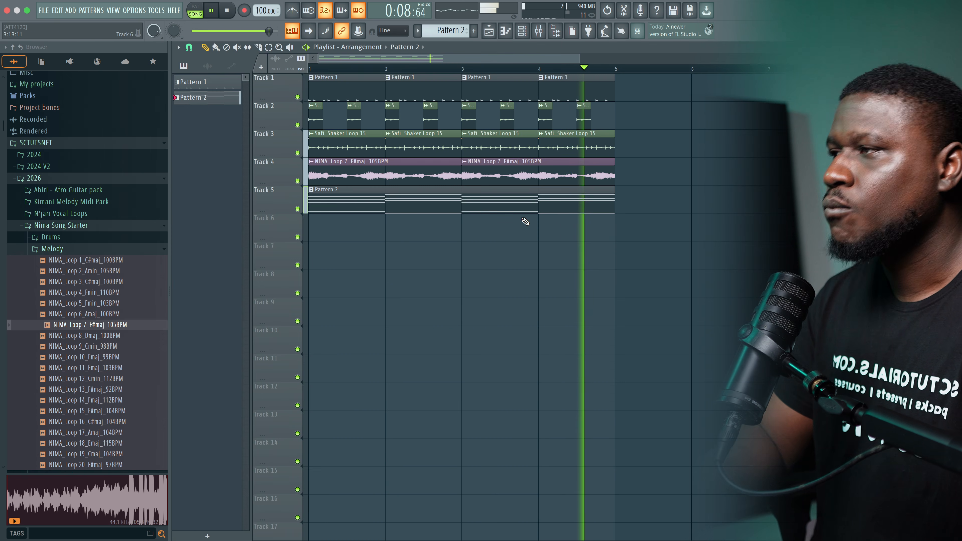
{"action": "key", "text": "space"}
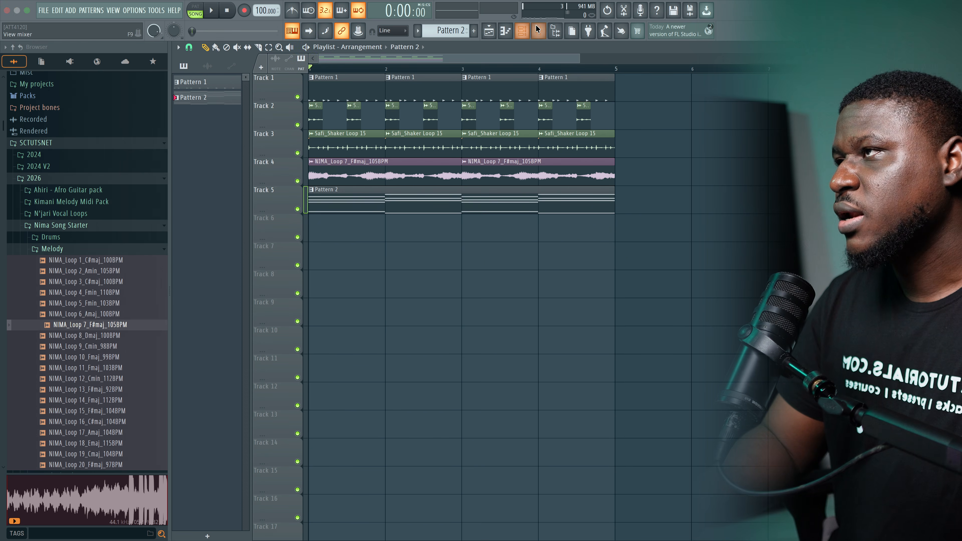
- Add an Augmented VOICES instrument channel to the channel rack
{"action": "left_click", "coordinate": [525, 31]}
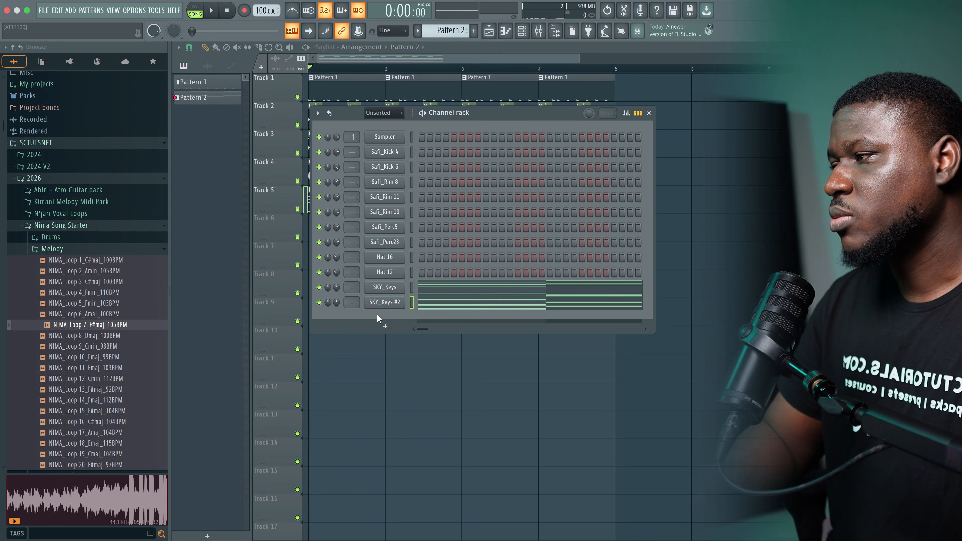
{"action": "left_click", "coordinate": [385, 326]}
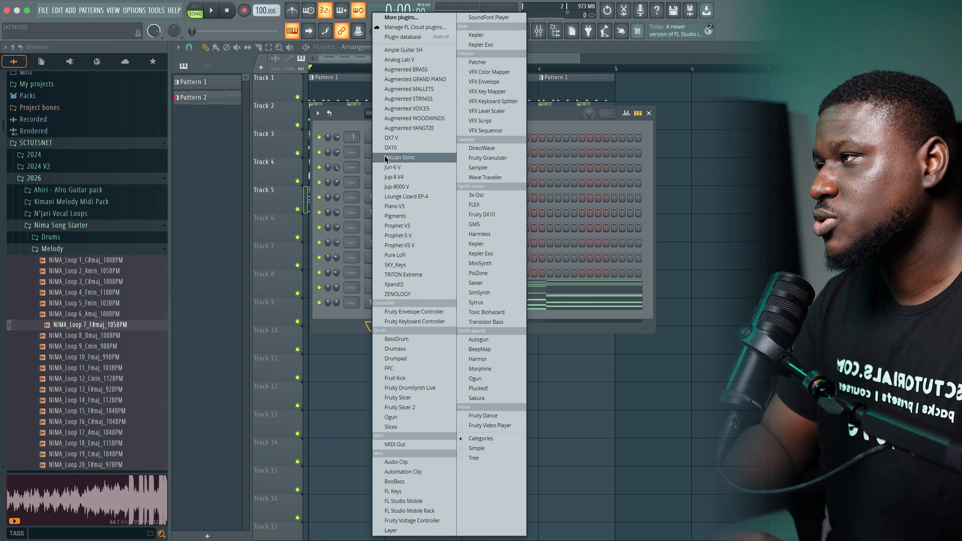
{"action": "left_click", "coordinate": [395, 109]}
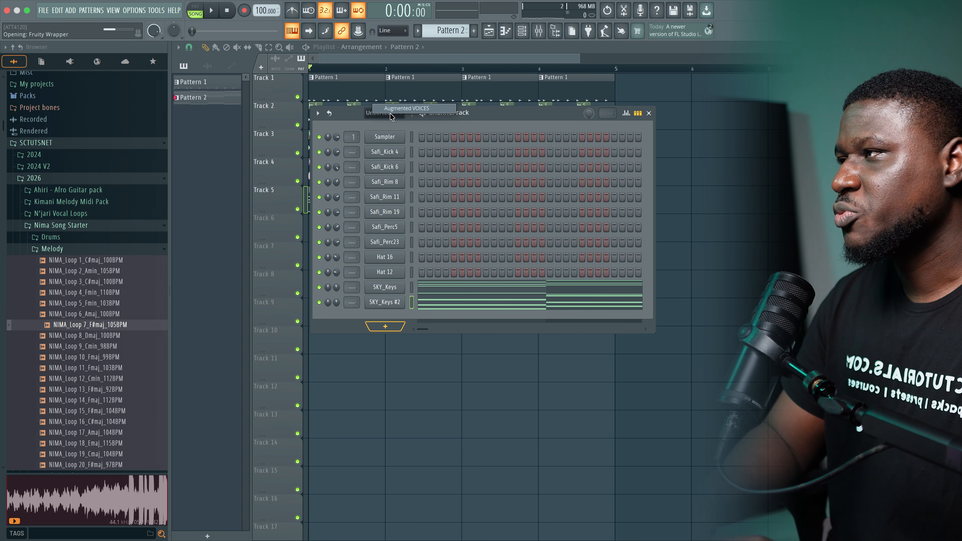
- Audition Augmented VOICES presets including Cursors and Constanza, and load Crayon Keys
{"action": "scroll", "coordinate": [548, 167], "scroll_direction": "up", "scroll_amount": 20}
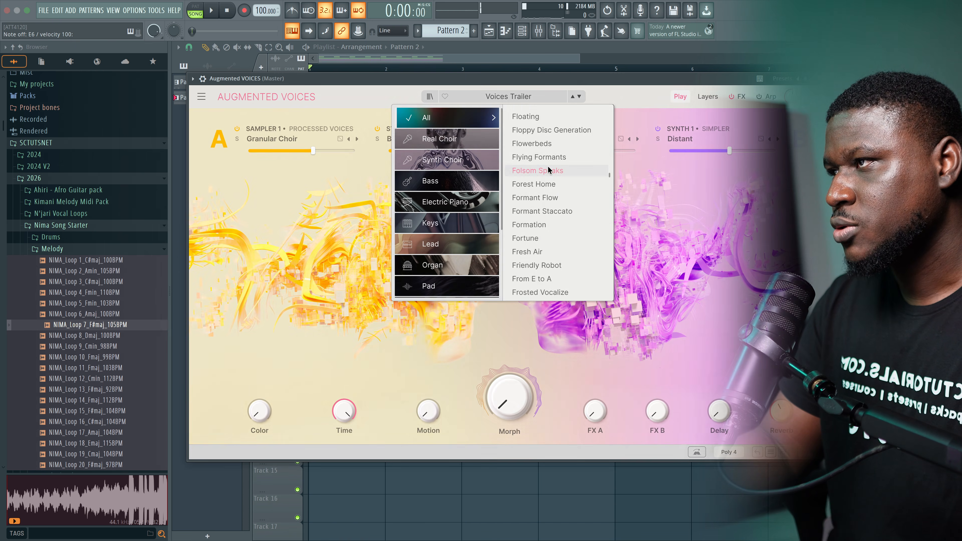
{"action": "left_click", "coordinate": [525, 127]}
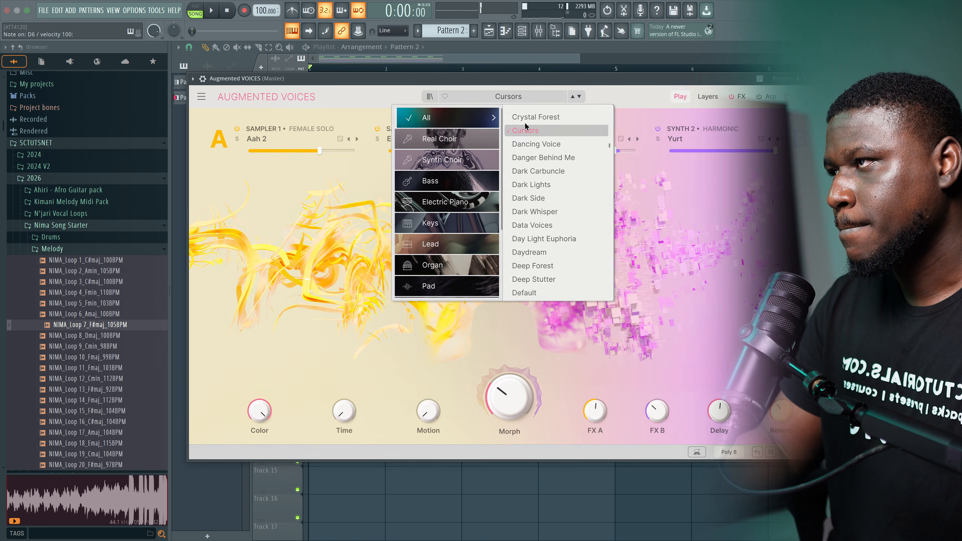
{"action": "scroll", "coordinate": [525, 125], "scroll_direction": "up", "scroll_amount": 5}
{"action": "left_click", "coordinate": [524, 126]}
{"action": "scroll", "coordinate": [523, 141], "scroll_direction": "up", "scroll_amount": 3}
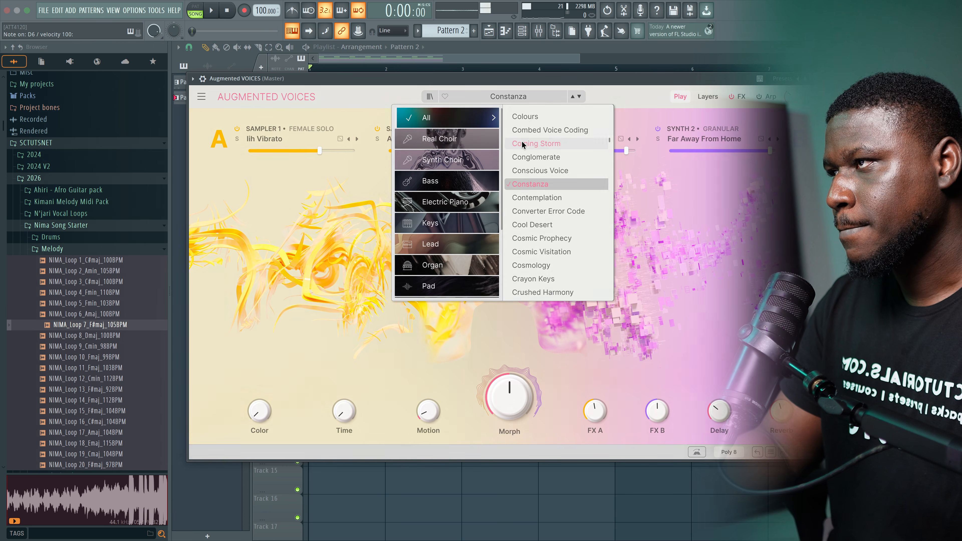
{"action": "left_click", "coordinate": [522, 143]}
{"action": "scroll", "coordinate": [531, 277], "scroll_direction": "down", "scroll_amount": 2}
{"action": "left_click", "coordinate": [532, 273]}
- Play the arrangement to try the Crayon Keys sound against it, closing the Augmented VOICES window
{"action": "key", "text": "space"}
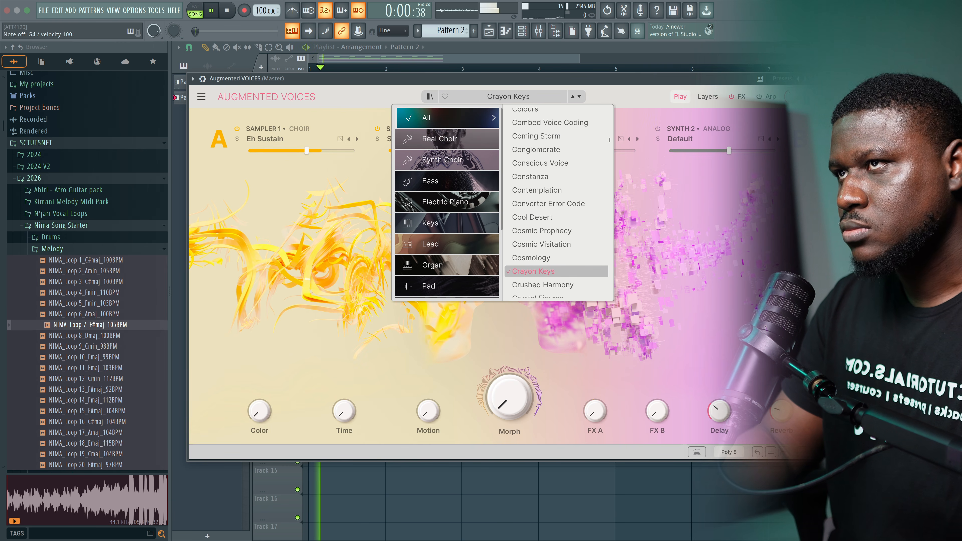
{"action": "left_click", "coordinate": [826, 78]}
{"action": "key", "text": "space"}
{"action": "key", "text": "space"}
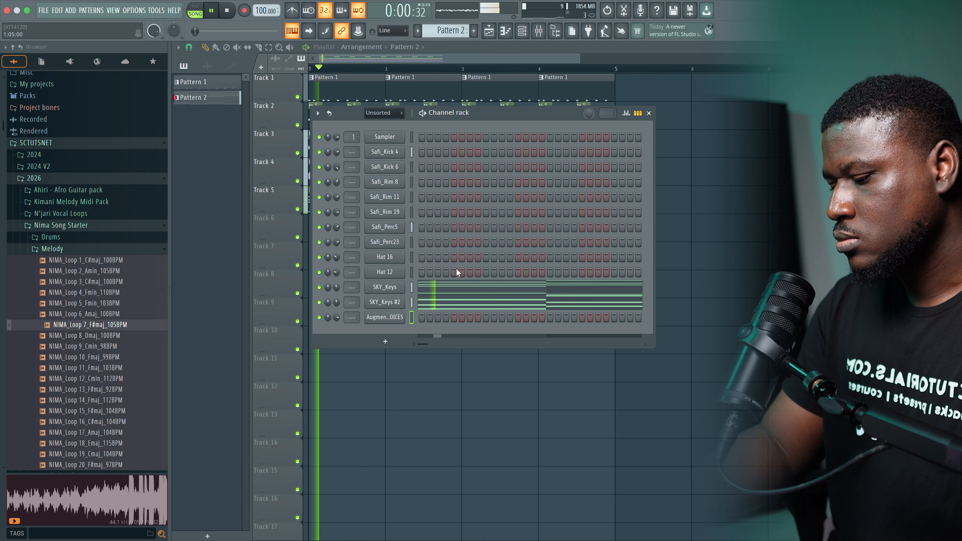
{"action": "key", "text": "space"}
- Check the typing keyboard's root note and scale layout options and close the list
{"action": "right_click", "coordinate": [291, 31]}
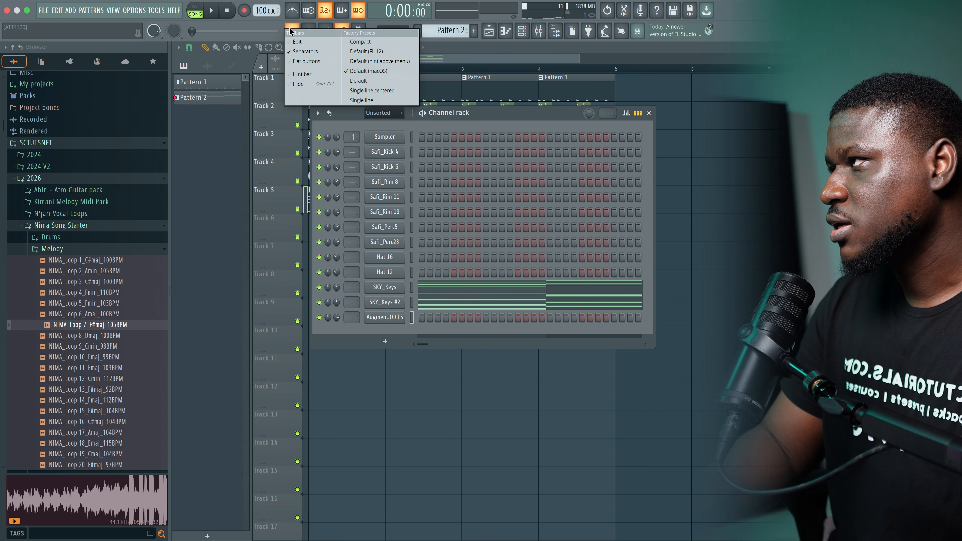
{"action": "left_click", "coordinate": [290, 31]}
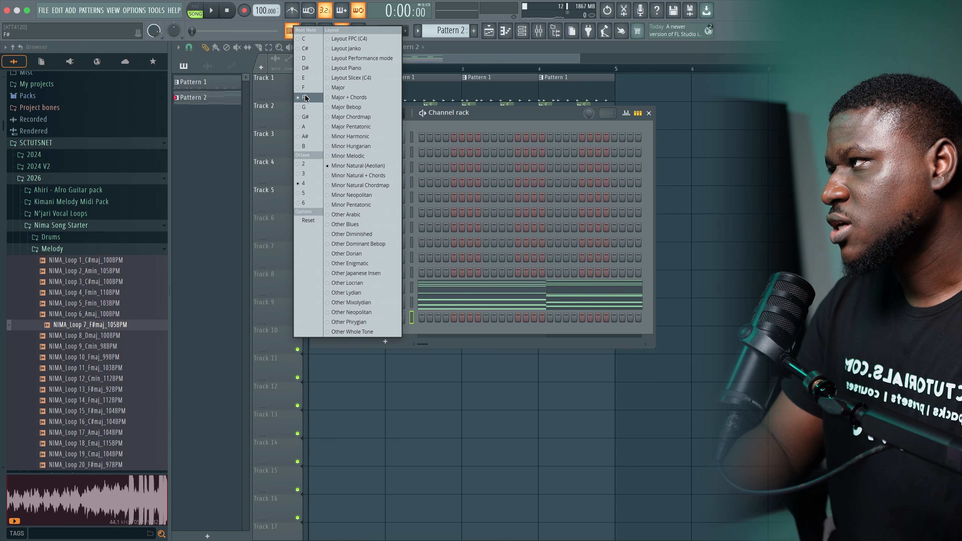
{"action": "left_click", "coordinate": [470, 116]}
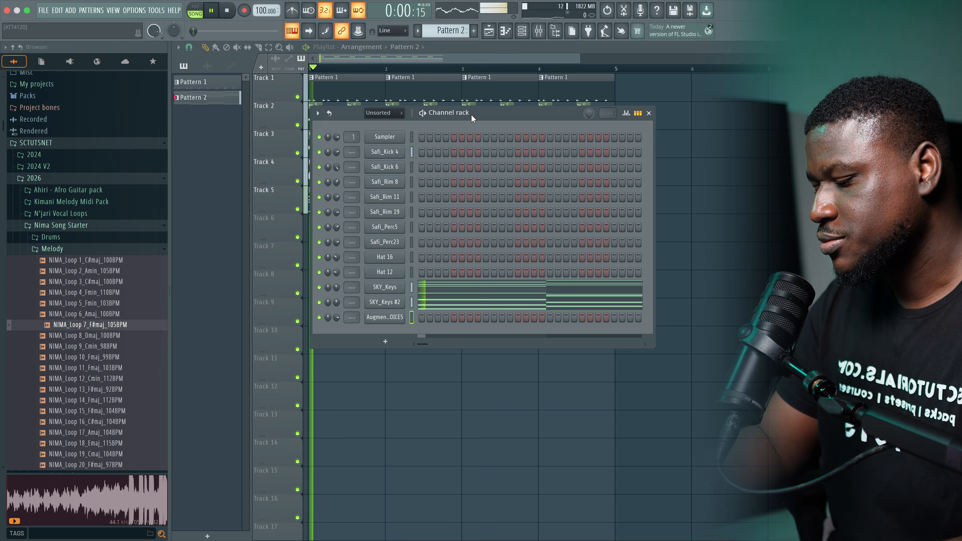
- Move the channel rack off the upper playlist tracks and play the arrangement briefly
{"action": "left_click_drag", "start_coordinate": [471, 115], "coordinate": [628, 192]}
{"action": "key", "text": "space"}
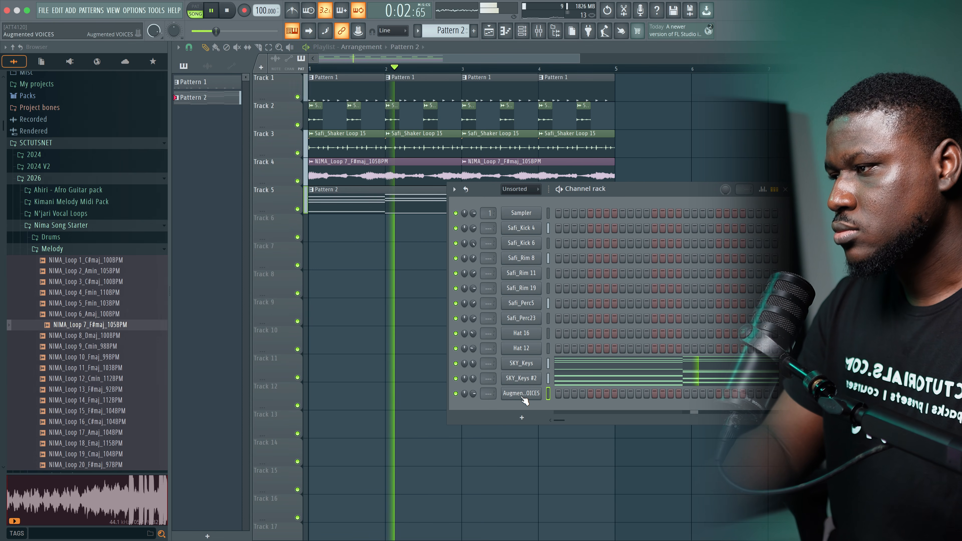
{"action": "key", "text": "space"}
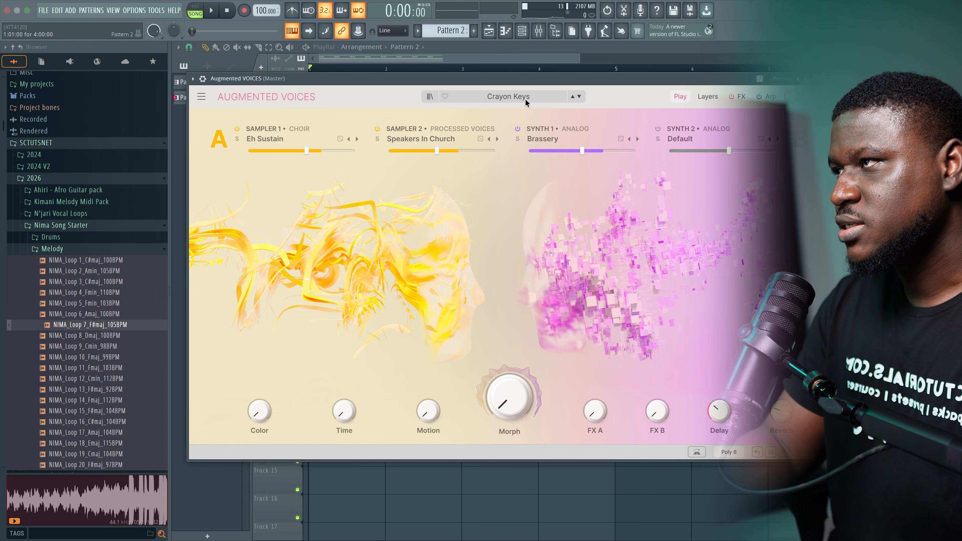
- Pick another preset in Augmented VOICES and open that channel's piano roll
{"action": "left_click", "coordinate": [526, 99]}
{"action": "left_click", "coordinate": [540, 222]}
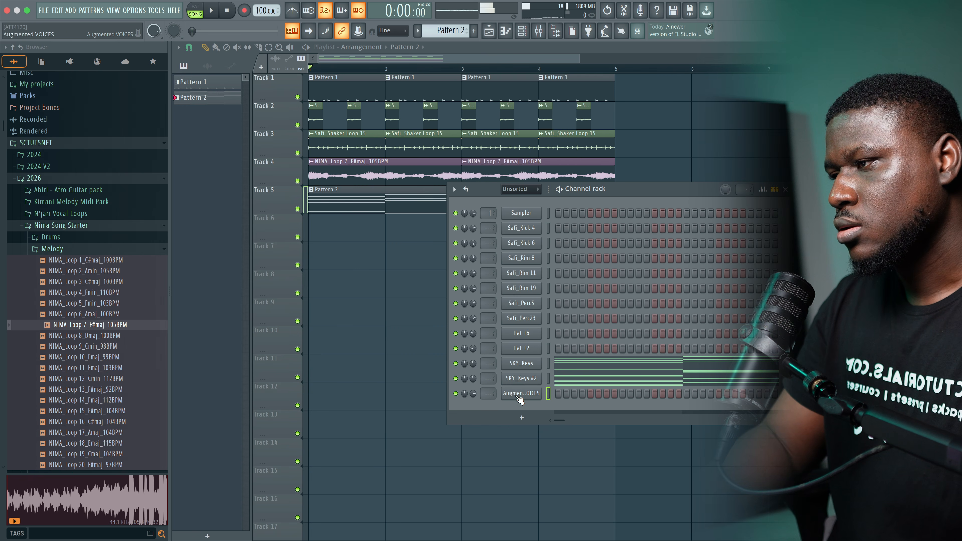
{"action": "right_click", "coordinate": [520, 396]}
{"action": "left_click", "coordinate": [560, 392]}
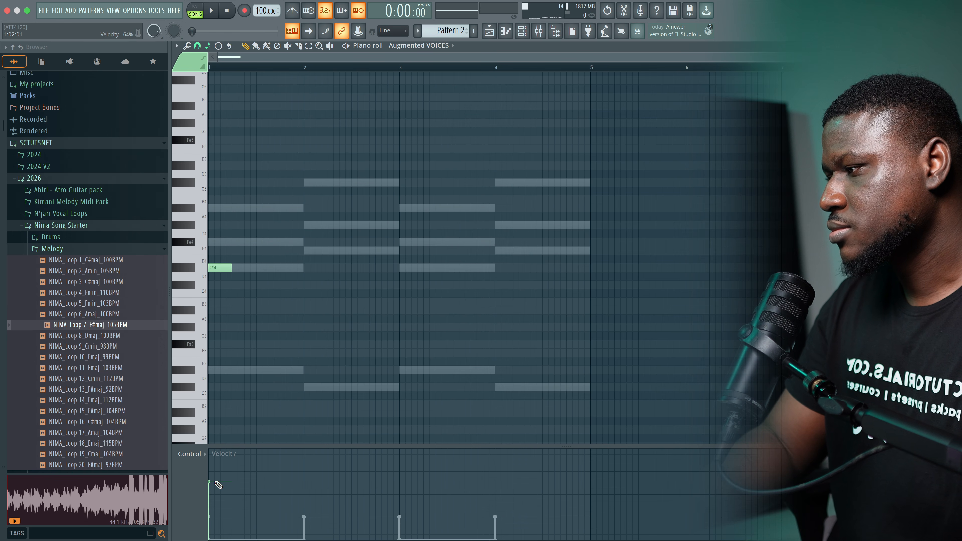
- Raise the D#4 note in bar 1 of the Augmented VOICES piano roll to D#6 and play the arrangement
{"action": "key", "text": "space"}
{"action": "key", "text": "space"}
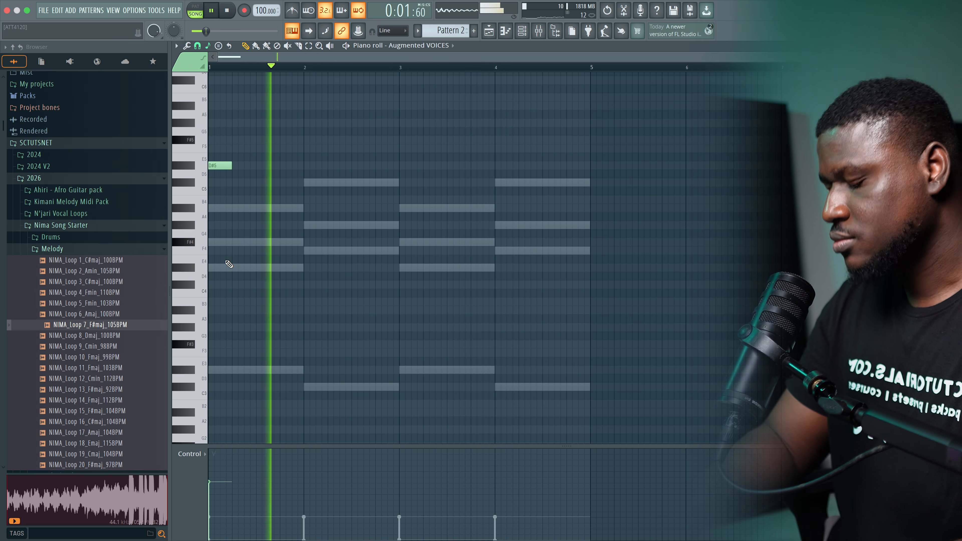
{"action": "key", "text": "space"}
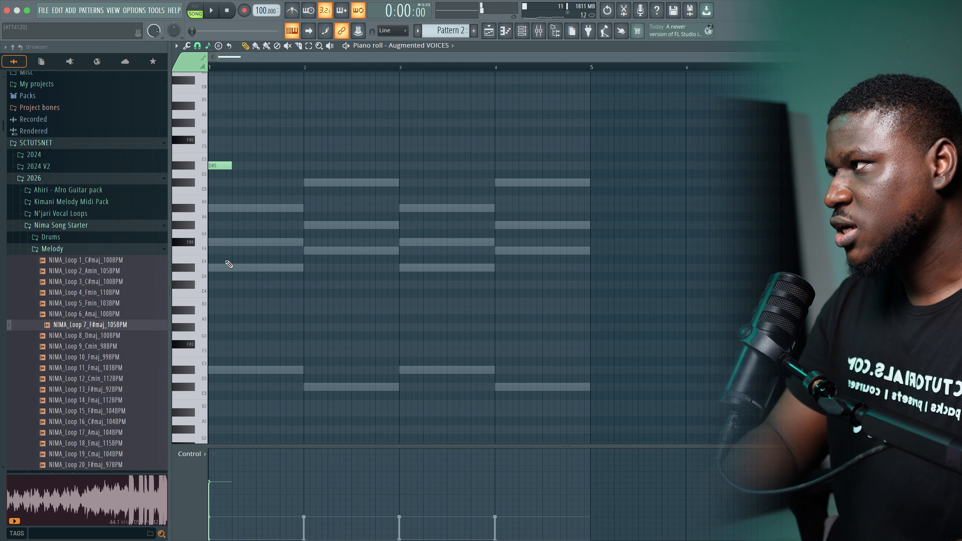
{"action": "key", "text": "super+Up"}
{"action": "key", "text": "space"}
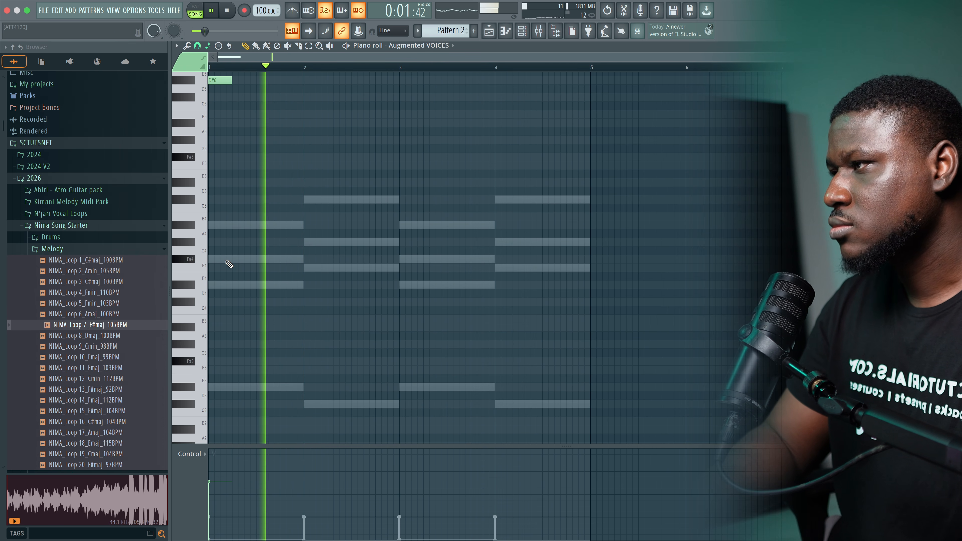
- Add an F#6 note at the start of bar 3 in the Augmented VOICES part and close the piano roll
{"action": "left_click", "coordinate": [400, 285]}
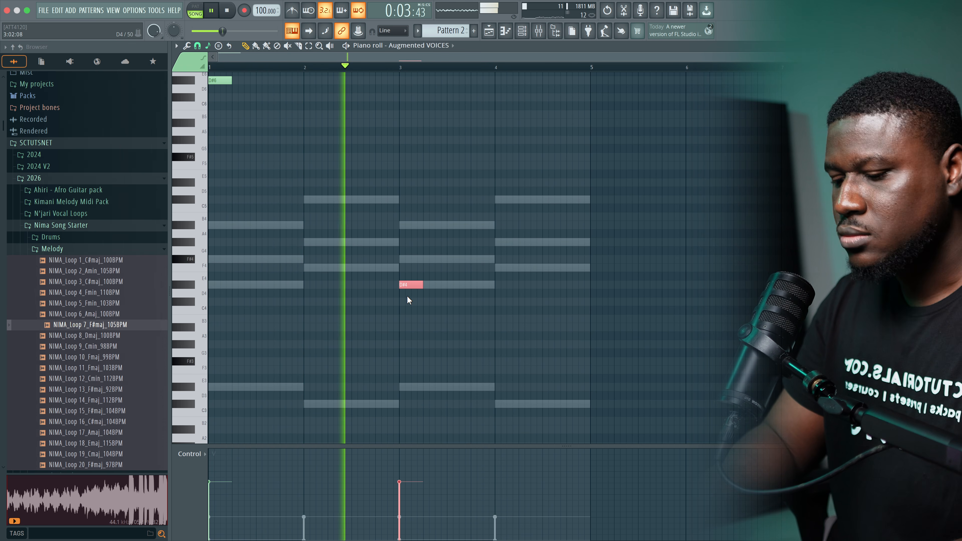
{"action": "key", "text": "super+Up"}
{"action": "key", "text": "space"}
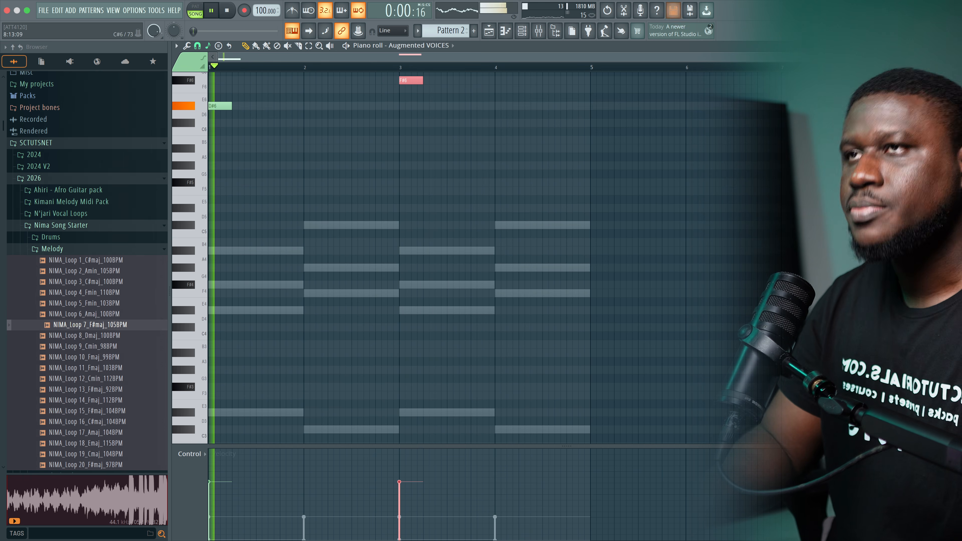
{"action": "left_click", "coordinate": [956, 46]}
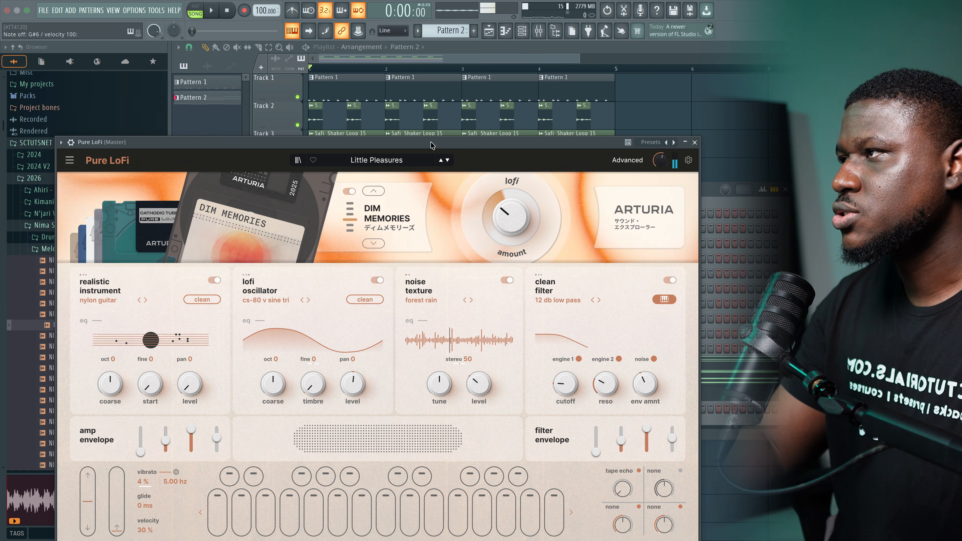
- Pick another preset in Pure LoFi and open that channel's piano roll
{"action": "left_click", "coordinate": [405, 164]}
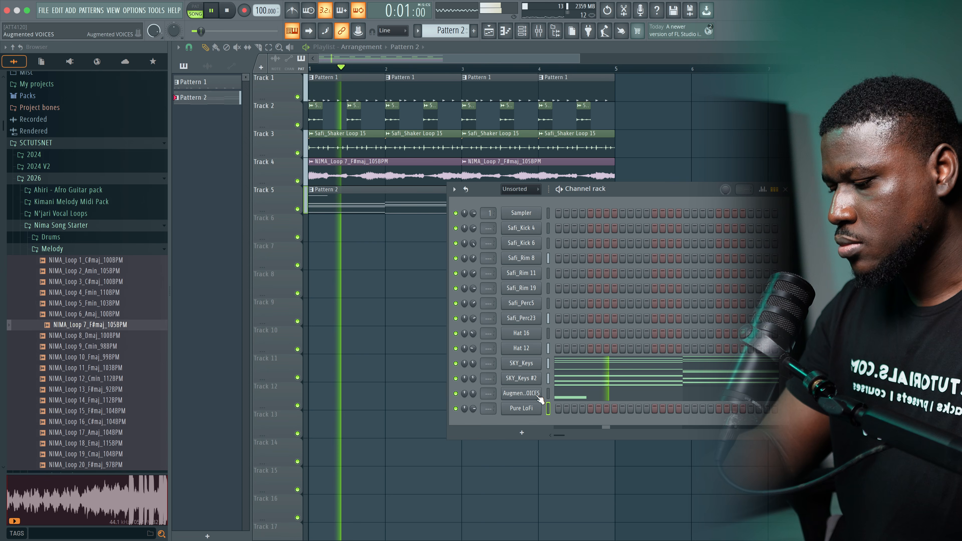
{"action": "right_click", "coordinate": [521, 407]}
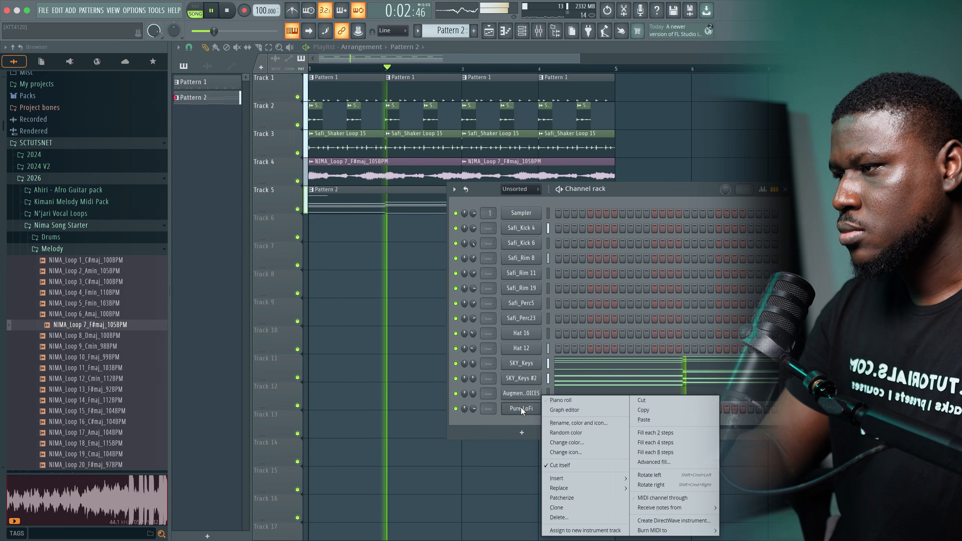
{"action": "left_click", "coordinate": [546, 402]}
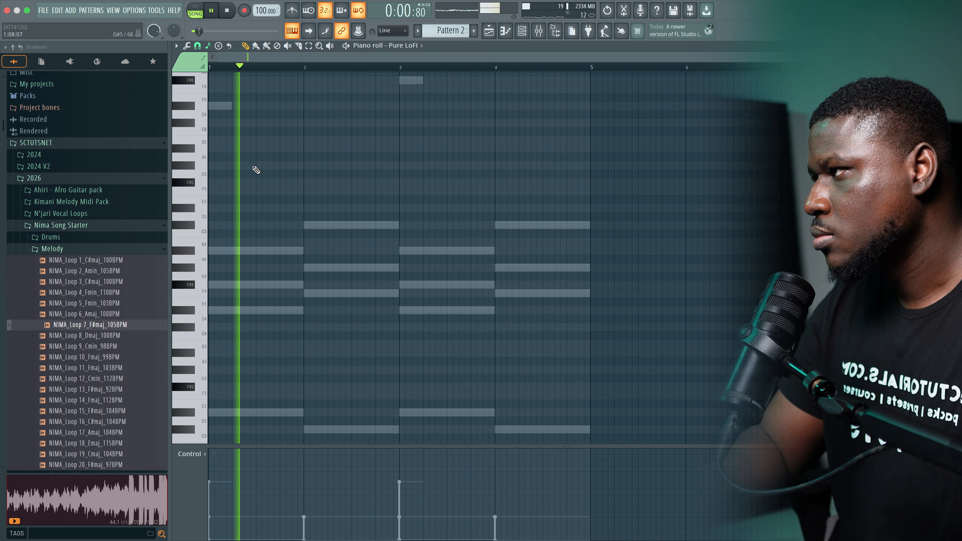
- Add short Pure LoFi notes late in each bar, G#5 in bars 1, 2 and 4 and A#5 in bar 3
{"action": "left_click", "coordinate": [261, 165]}
{"action": "left_click_drag", "start_coordinate": [263, 165], "coordinate": [274, 165]}
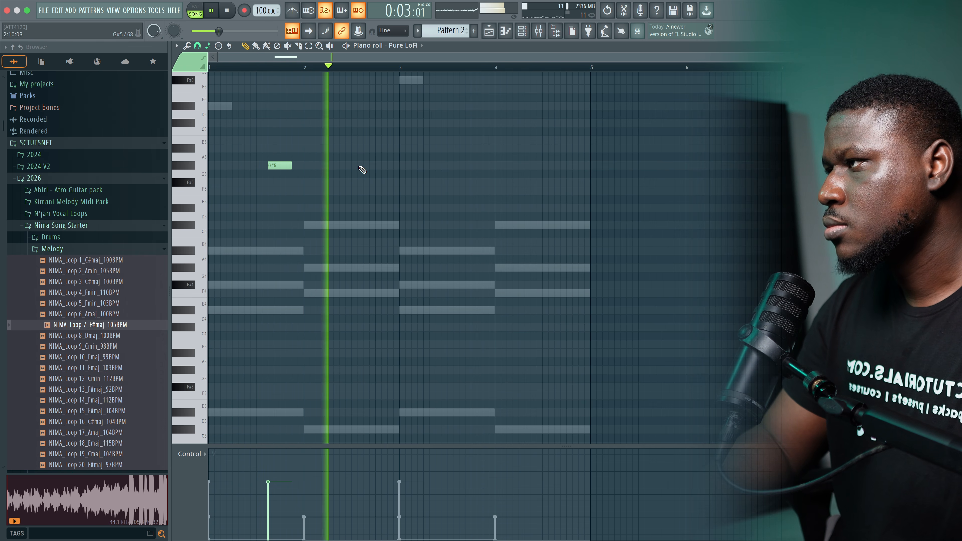
{"action": "left_click", "coordinate": [365, 166]}
{"action": "left_click", "coordinate": [465, 148]}
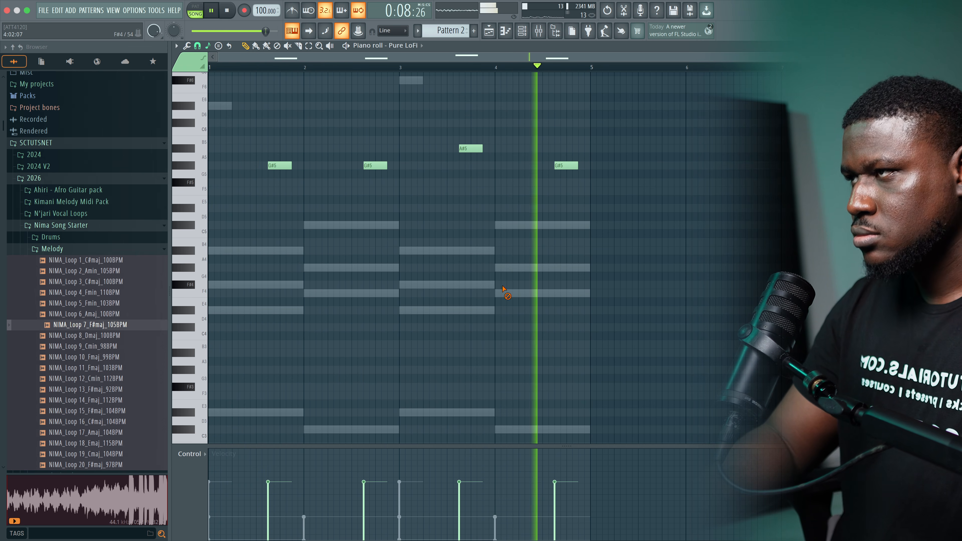
{"action": "left_click", "coordinate": [559, 166]}
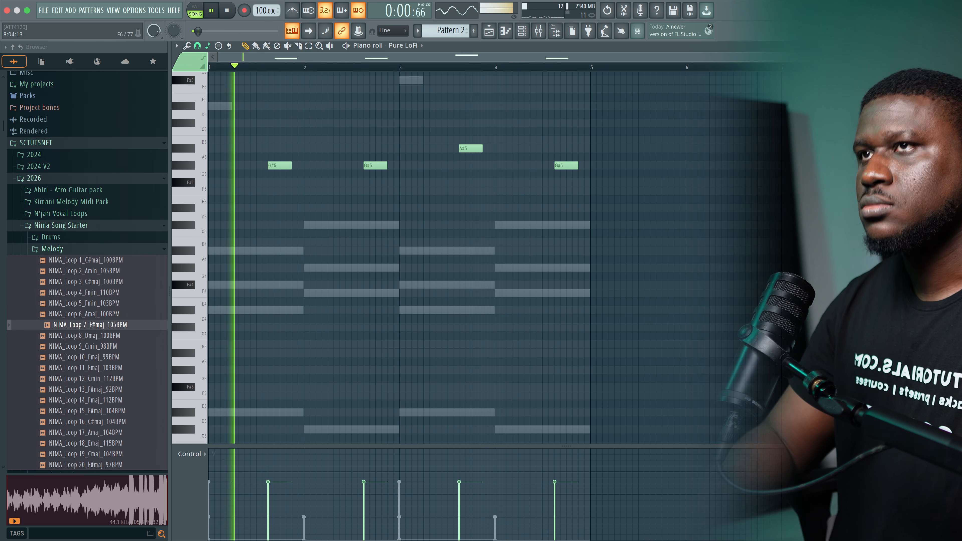
{"action": "key", "text": "Escape"}
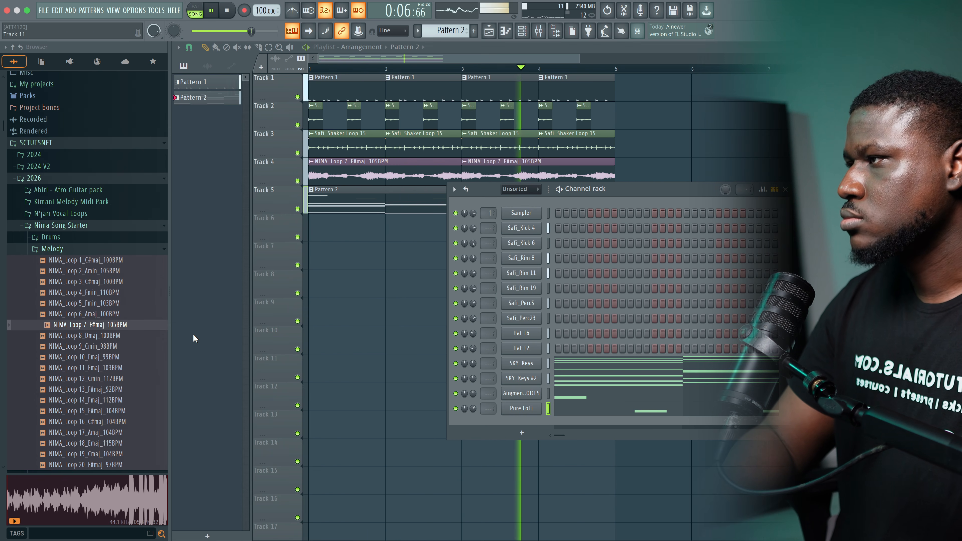
- Hide the channel rack, stop playback and open the Riff folder under PREMIUM > Parts in the Ahiri - Afro Guitar pack
{"action": "key", "text": "F6"}
{"action": "scroll", "coordinate": [77, 371], "scroll_direction": "down", "scroll_amount": 4}
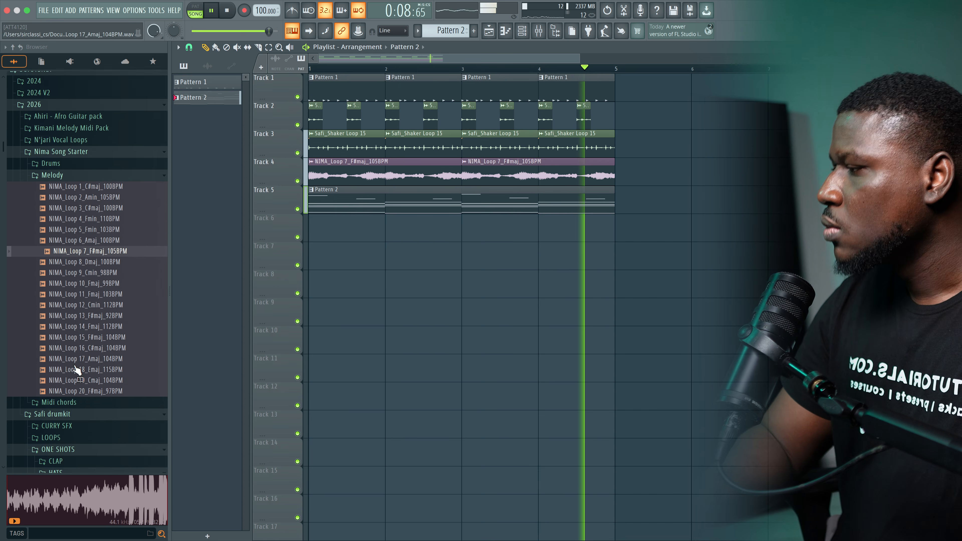
{"action": "scroll", "coordinate": [77, 371], "scroll_direction": "up", "scroll_amount": 3}
{"action": "key", "text": "space"}
{"action": "left_click", "coordinate": [64, 147]}
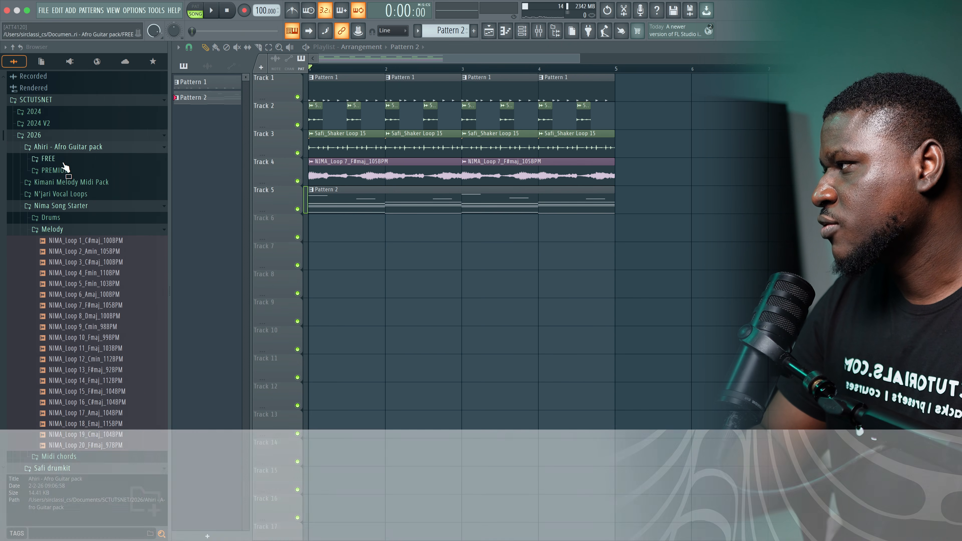
{"action": "left_click", "coordinate": [61, 170]}
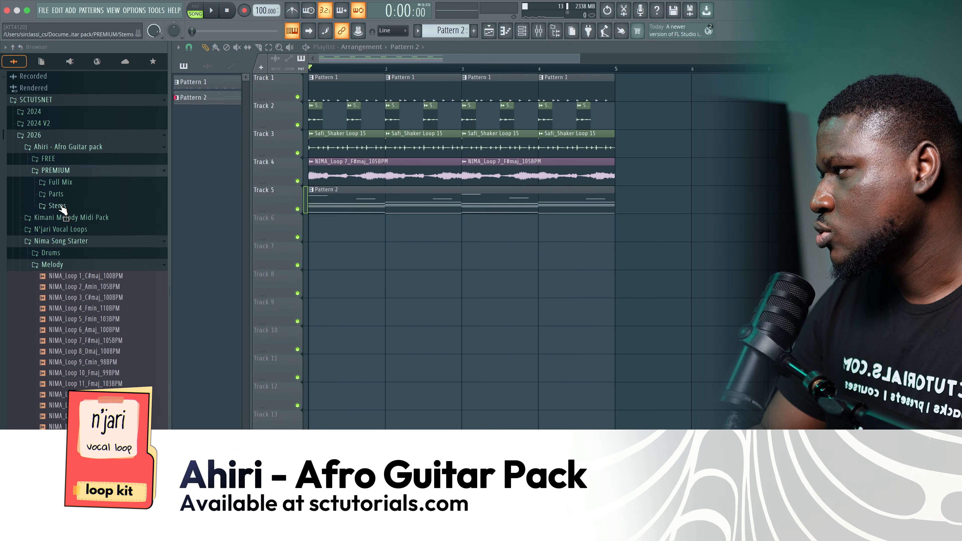
{"action": "left_click", "coordinate": [62, 195]}
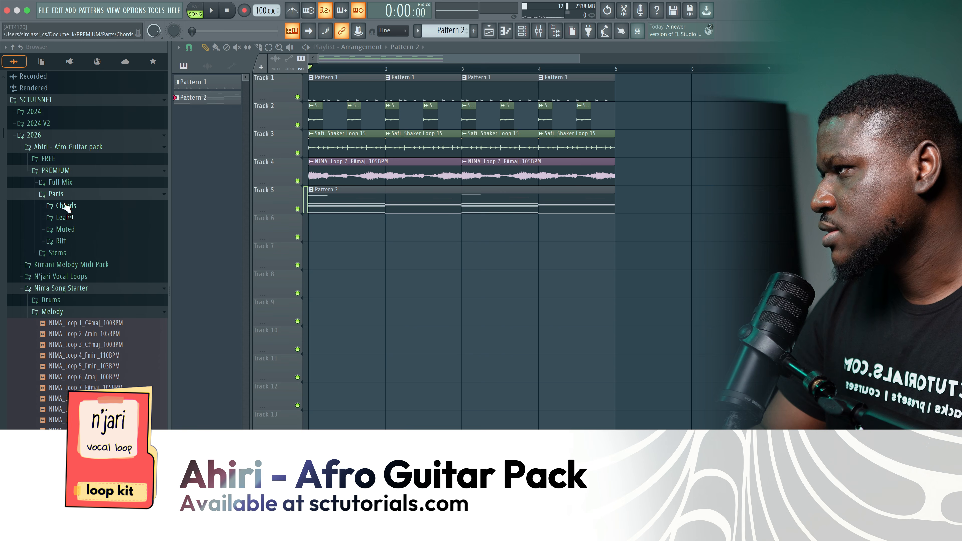
{"action": "left_click", "coordinate": [72, 245]}
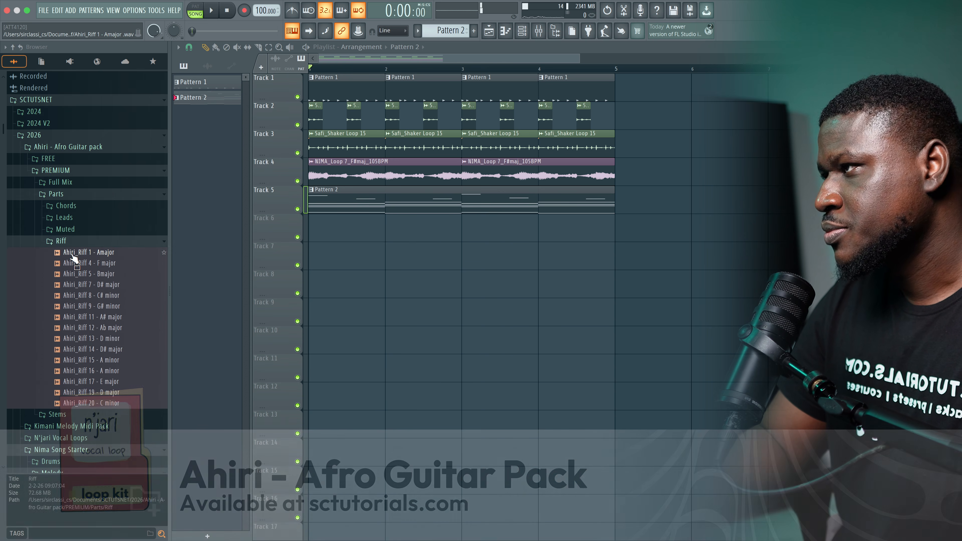
- Preview Ahiri_Riff 1 and Ahiri_Riff 8 - C# minor, and place Riff 8 at bar 1 on Track 7
{"action": "left_click", "coordinate": [72, 254]}
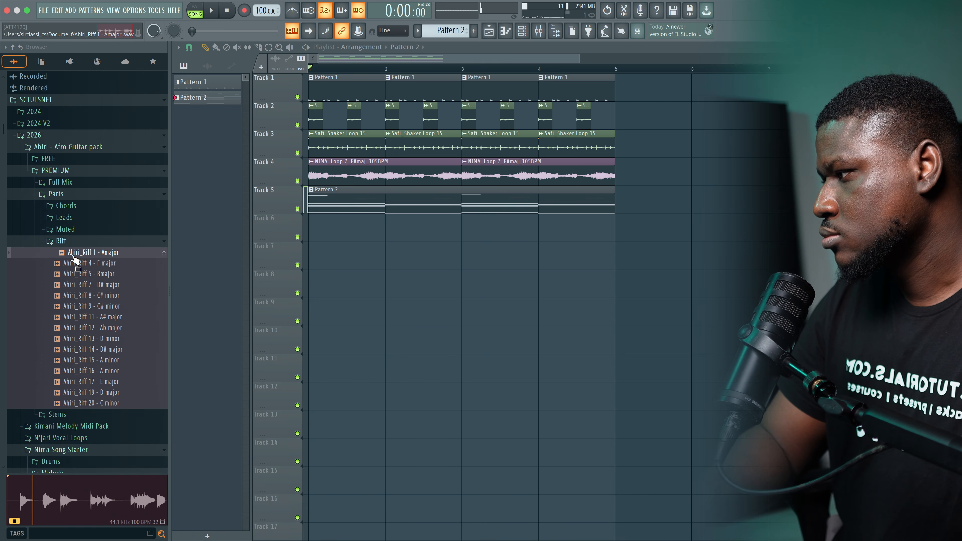
{"action": "left_click", "coordinate": [87, 296]}
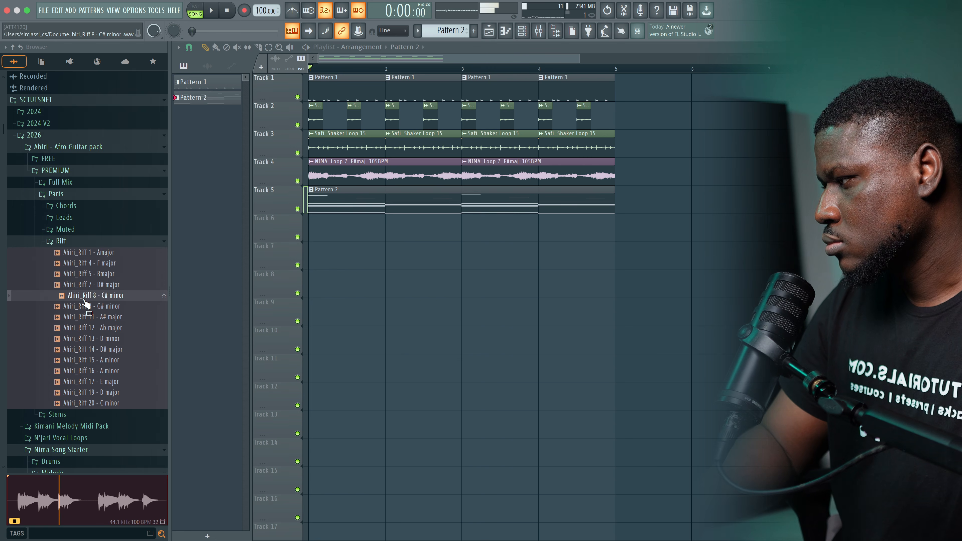
{"action": "left_click_drag", "start_coordinate": [87, 296], "coordinate": [328, 267]}
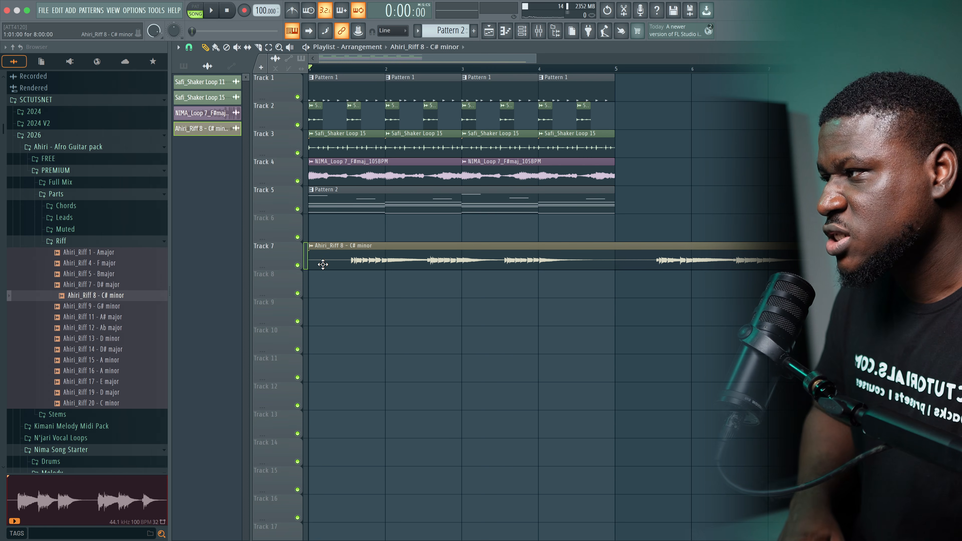
- Open the Ahiri_Riff 8 clip's channel settings and shift its pitch by +200 cents
{"action": "double_click", "coordinate": [337, 254]}
{"action": "left_click", "coordinate": [234, 113]}
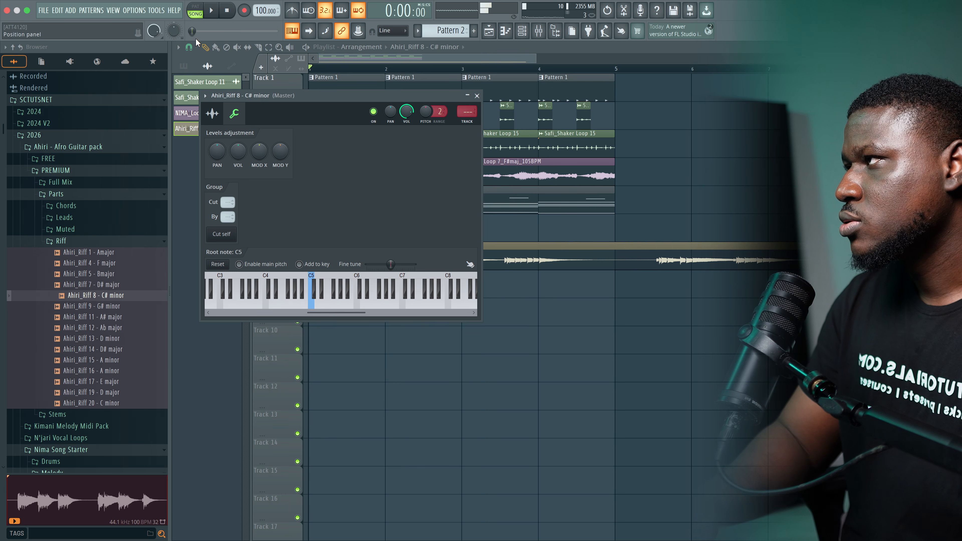
{"action": "left_click", "coordinate": [213, 114]}
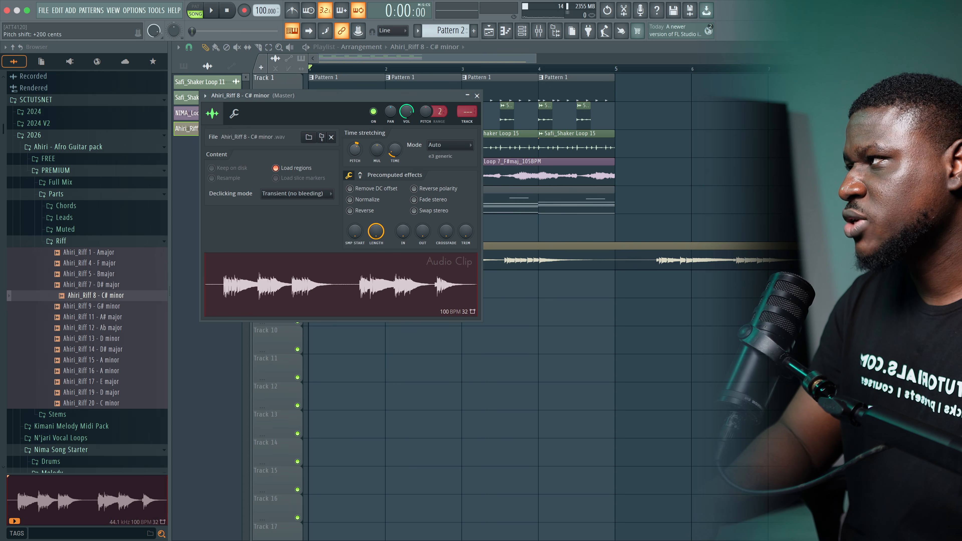
- Set the riff's time-stretching mode to Stretch, lower its channel volume to 28% during playback, and close its settings
{"action": "left_click_drag", "start_coordinate": [356, 112], "coordinate": [534, 247]}
{"action": "left_click", "coordinate": [573, 265]}
{"action": "left_click", "coordinate": [569, 291]}
{"action": "key", "text": "space"}
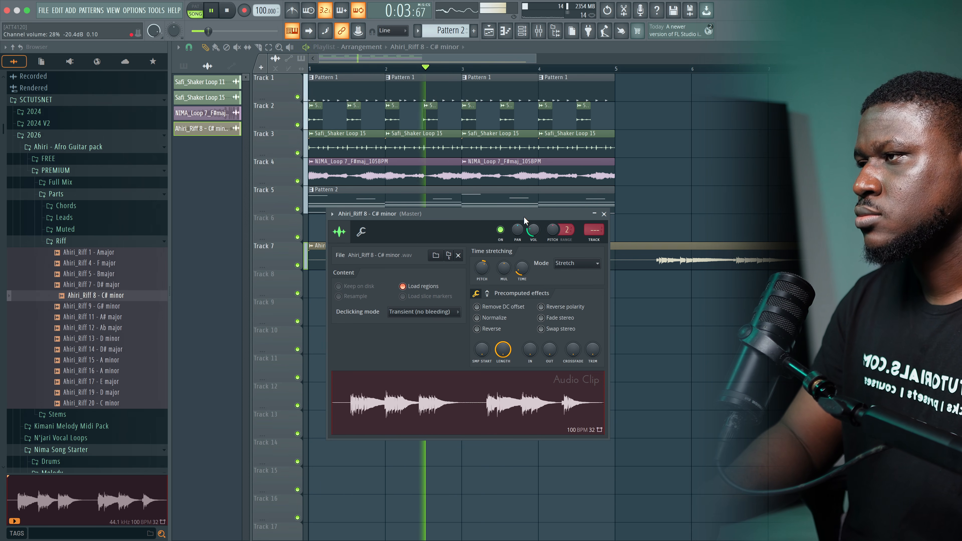
{"action": "left_click_drag", "start_coordinate": [524, 217], "coordinate": [630, 283]}
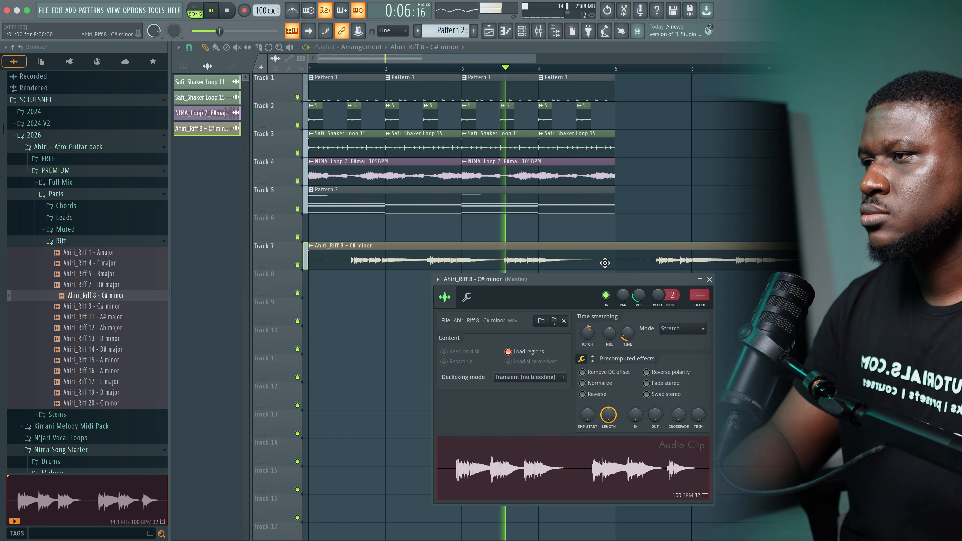
{"action": "left_click", "coordinate": [710, 280]}
- Set the playlist snap to 1/4 beat and trim the start of the Track 7 riff to the middle of bar 1
{"action": "scroll", "coordinate": [626, 248], "scroll_direction": "down", "scroll_amount": 1}
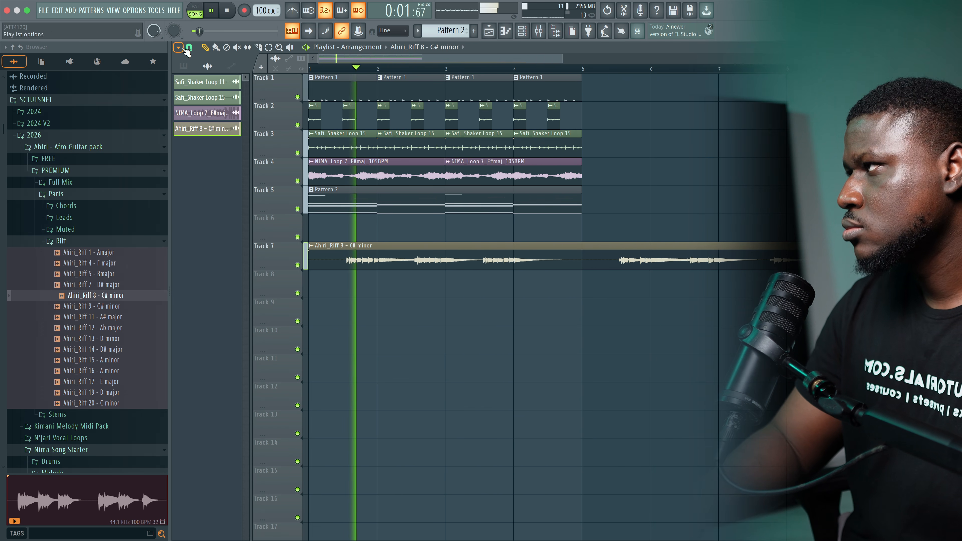
{"action": "left_click", "coordinate": [189, 47]}
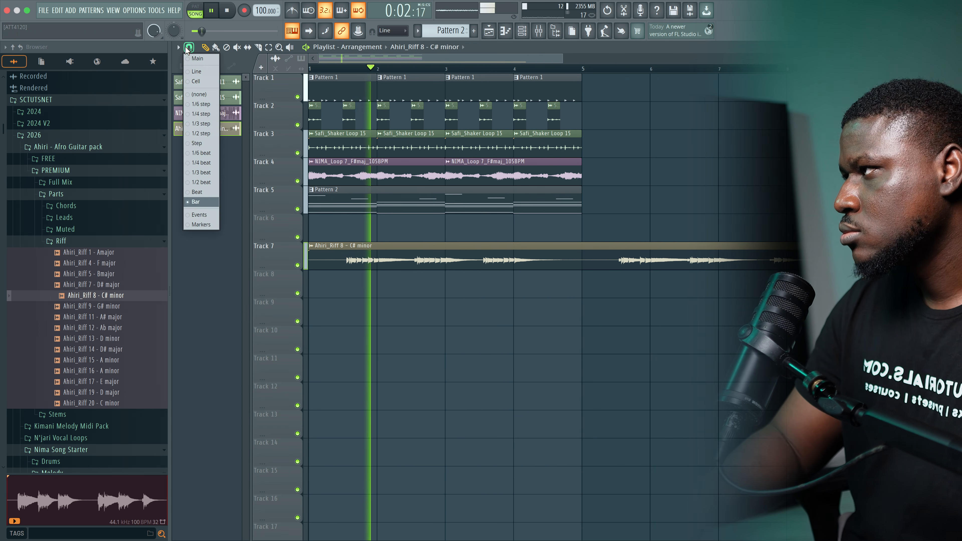
{"action": "left_click", "coordinate": [197, 166]}
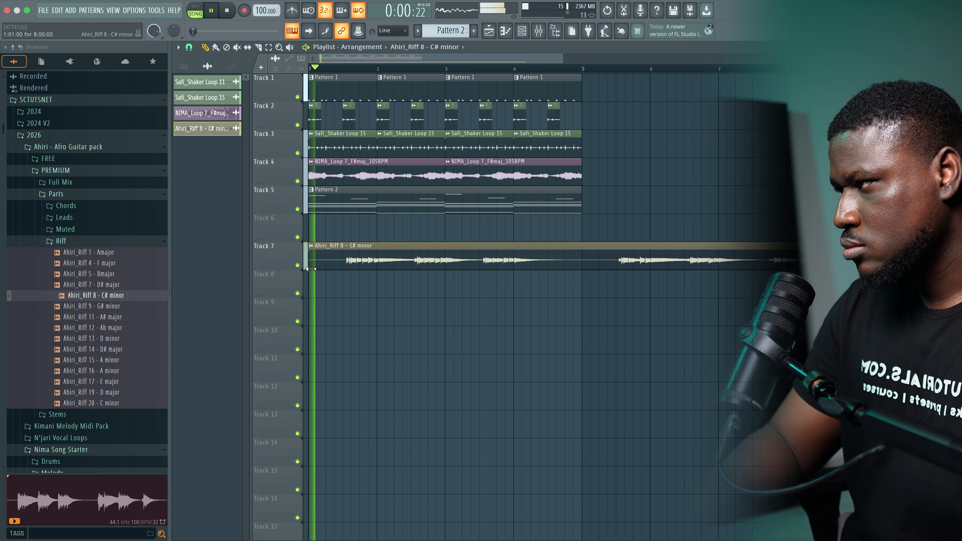
{"action": "left_click_drag", "start_coordinate": [309, 261], "coordinate": [344, 269]}
- Slice the riff, place its phrases as separate clips on Track 8 in bars 1 to 4, and mute Track 7
{"action": "key", "text": "space"}
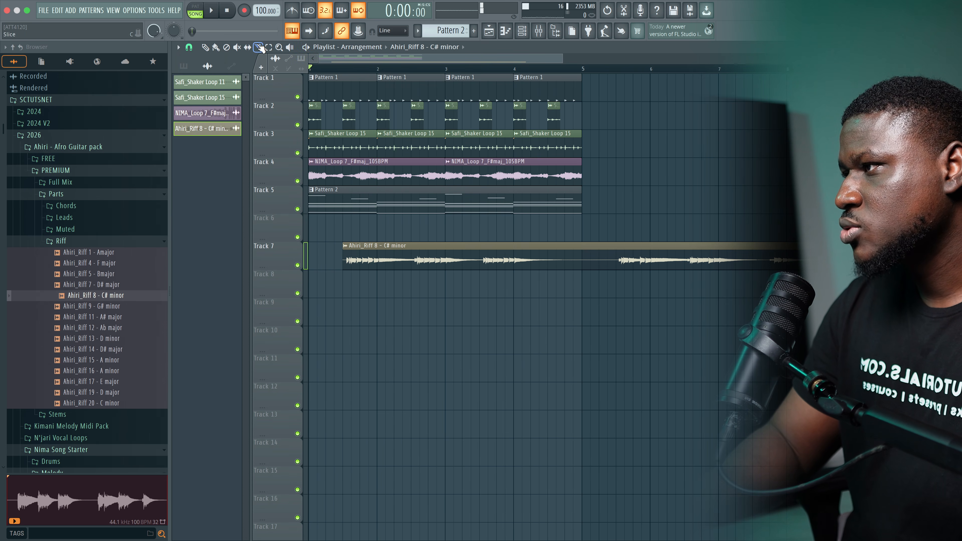
{"action": "key", "text": "Page_Up"}
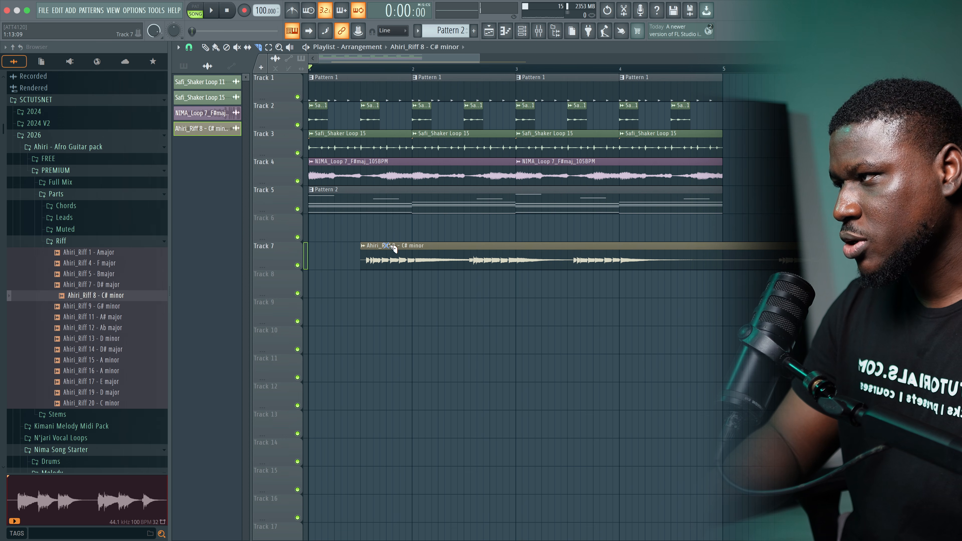
{"action": "left_click", "coordinate": [301, 265]}
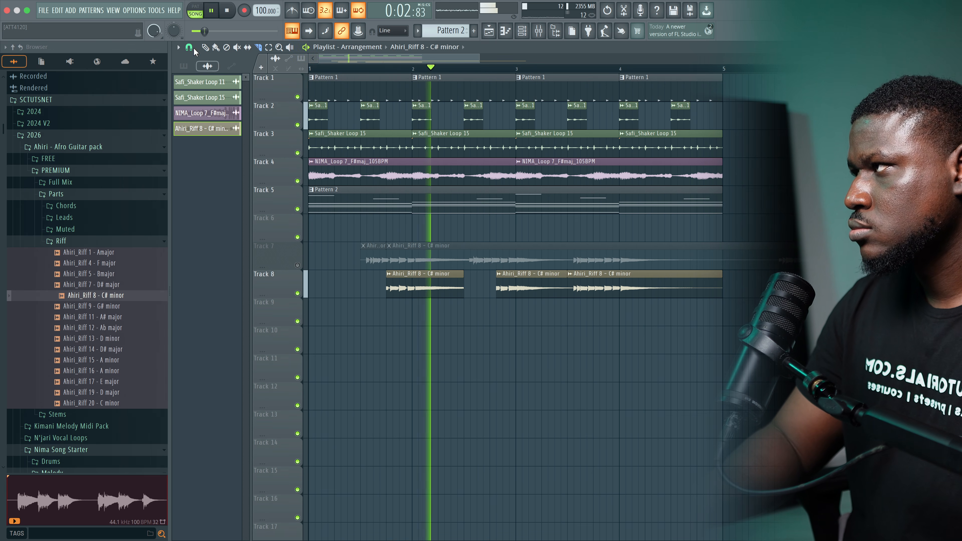
- Trim the start of the last riff clip on Track 8 to late bar 3, remove the middle clip and play the arrangement
{"action": "left_click", "coordinate": [205, 47]}
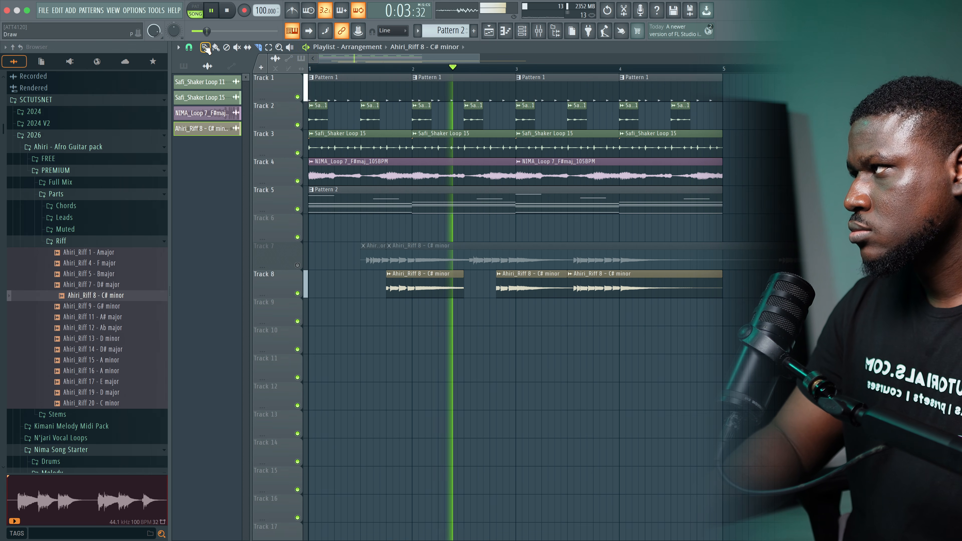
{"action": "left_click", "coordinate": [610, 287]}
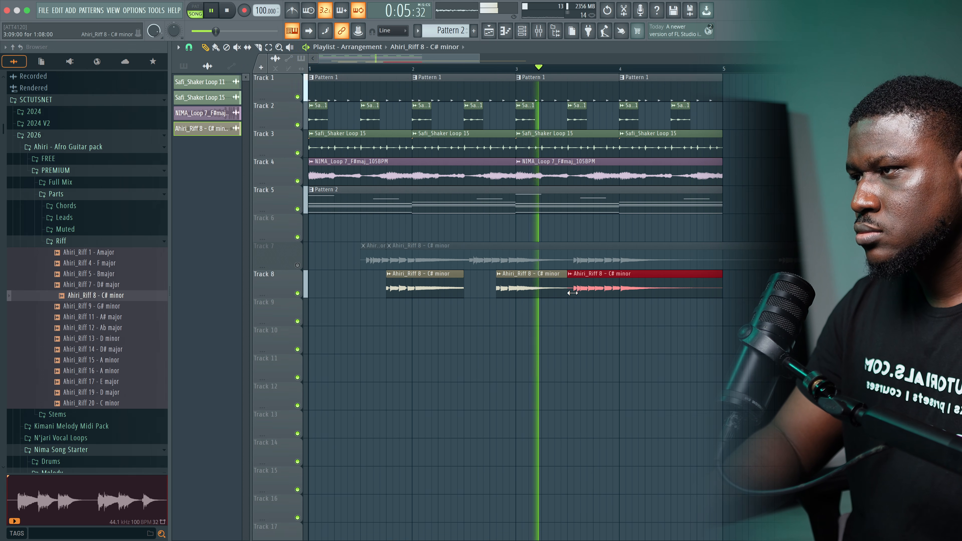
{"action": "left_click_drag", "start_coordinate": [573, 293], "coordinate": [600, 294]}
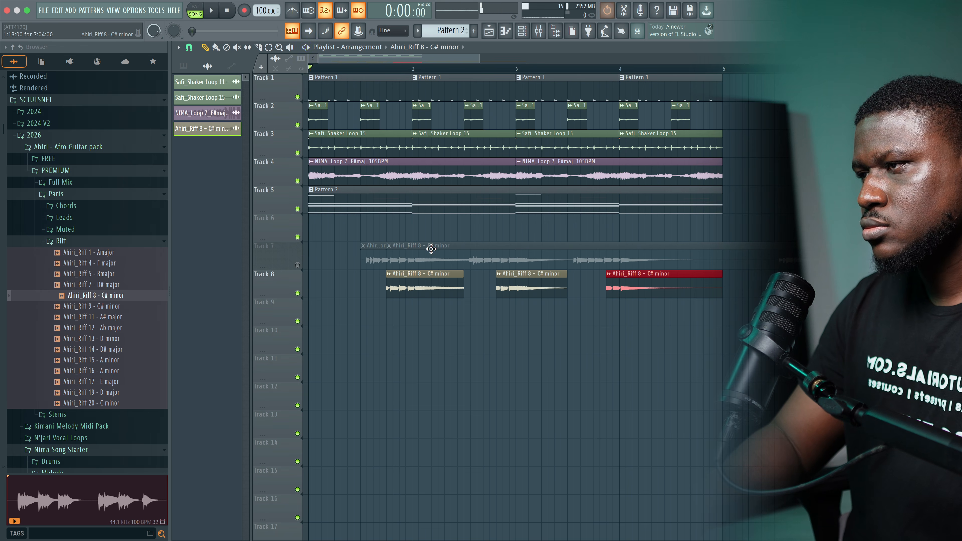
{"action": "key", "text": "space"}
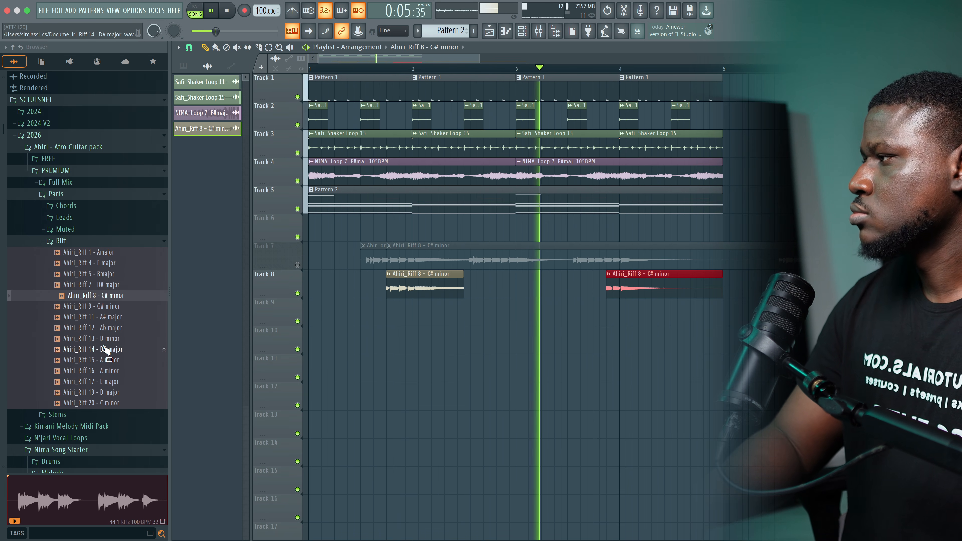
- Stop playback and audition samples from the Ahiri Leads and Chords folders, up to Ahiri_Chord 4 - F major
{"action": "key", "text": "space"}
{"action": "left_click", "coordinate": [76, 221]}
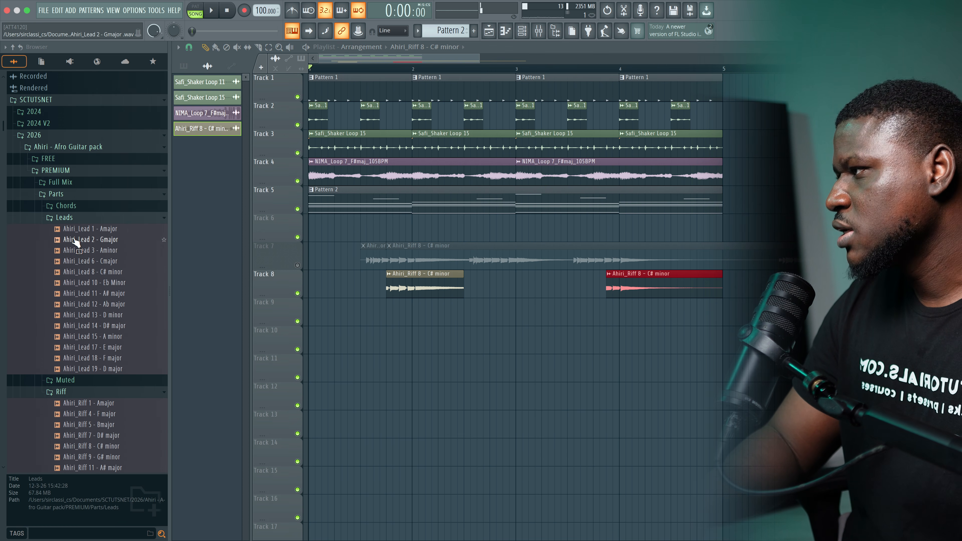
{"action": "left_click", "coordinate": [76, 242]}
{"action": "left_click", "coordinate": [80, 261]}
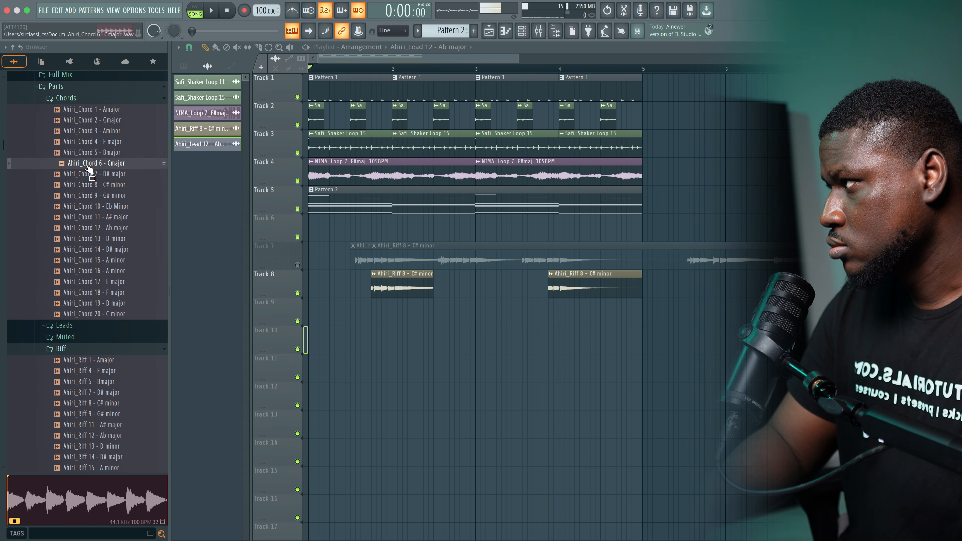
{"action": "left_click", "coordinate": [81, 130]}
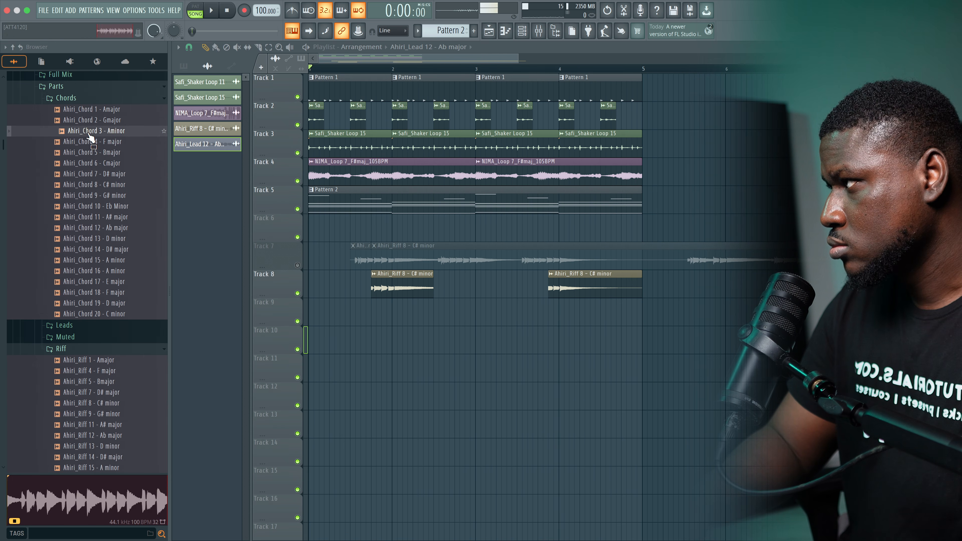
{"action": "left_click", "coordinate": [91, 143]}
- Place Ahiri_Chord 4 - F major on Track 10, using Stretch time-stretching mode and a channel volume of 35%
{"action": "left_click_drag", "start_coordinate": [134, 176], "coordinate": [394, 377]}
{"action": "left_click", "coordinate": [460, 198]}
{"action": "key", "text": "space"}
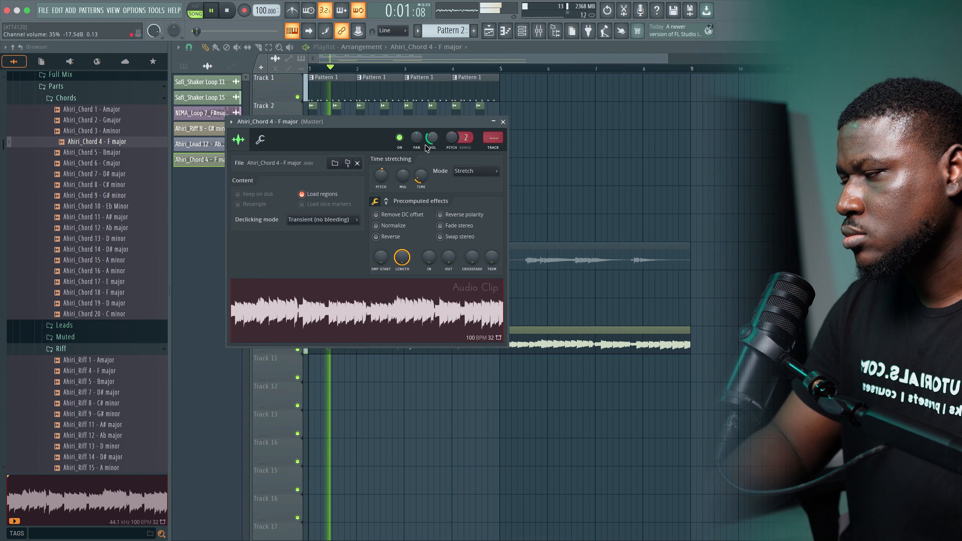
{"action": "key", "text": "Escape"}
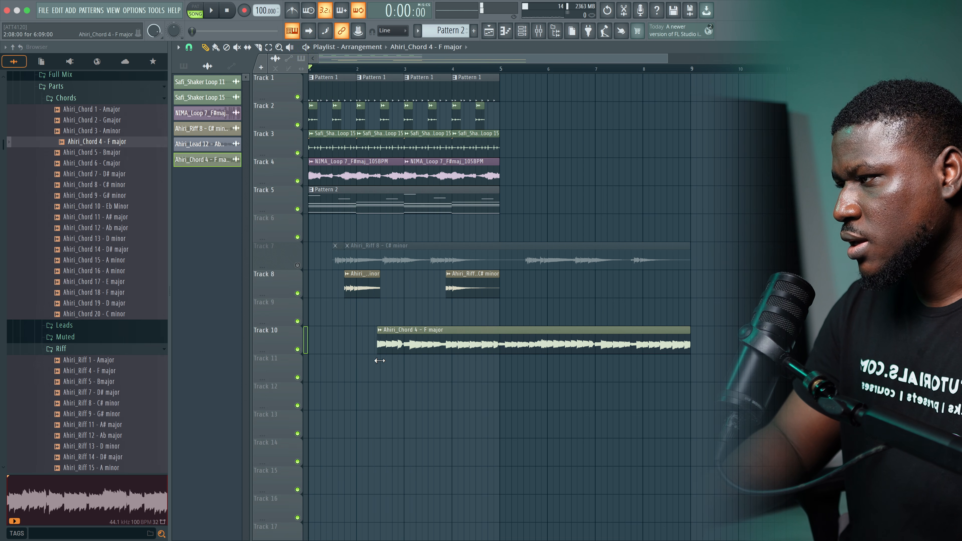
- Move the chord clip to the start of bar 1 on Track 10 and mute Track 8 while listening to the arrangement
{"action": "left_click_drag", "start_coordinate": [434, 350], "coordinate": [338, 350]}
{"action": "key", "text": "space"}
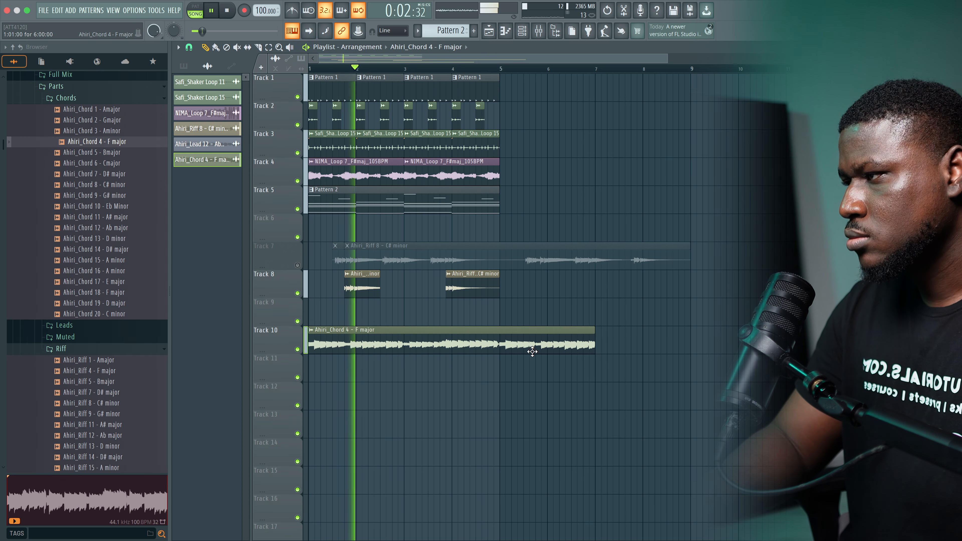
{"action": "key", "text": "space"}
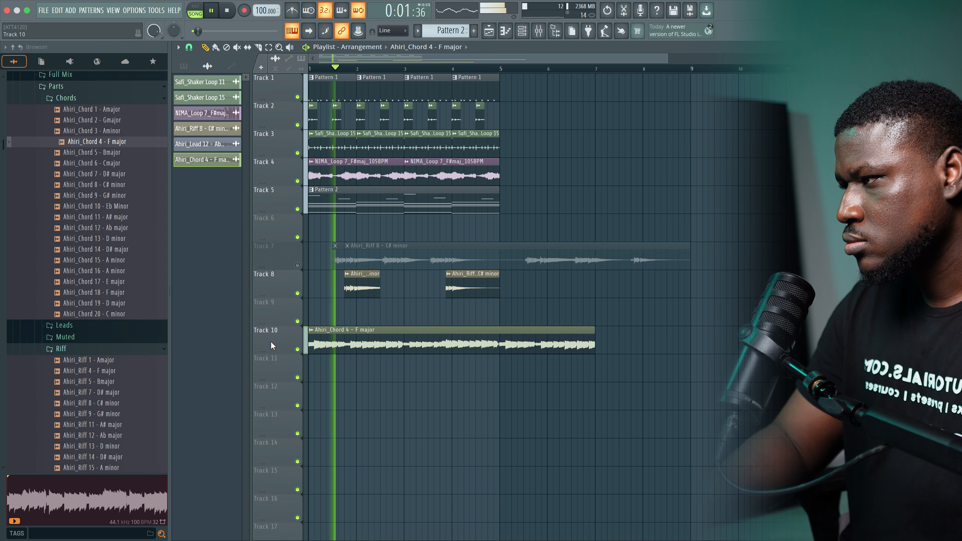
{"action": "scroll", "coordinate": [275, 348], "scroll_direction": "up", "scroll_amount": 5}
{"action": "scroll", "coordinate": [329, 360], "scroll_direction": "down", "scroll_amount": 2}
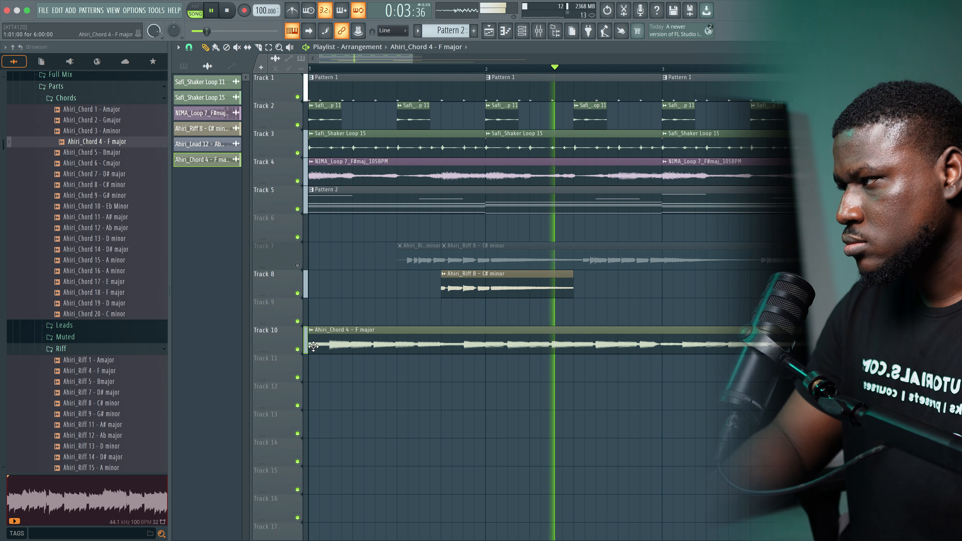
{"action": "left_click", "coordinate": [298, 293]}
{"action": "scroll", "coordinate": [390, 320], "scroll_direction": "down", "scroll_amount": 5}
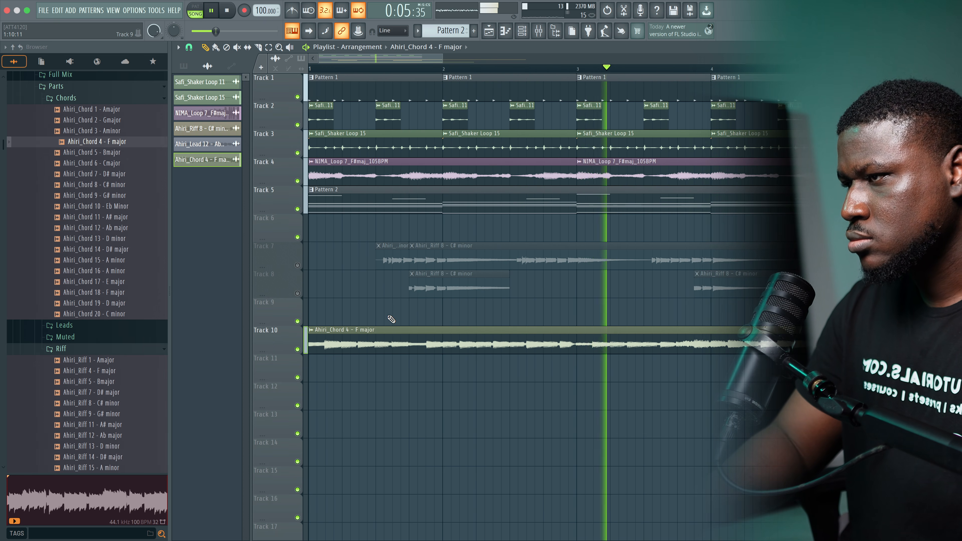
{"action": "scroll", "coordinate": [390, 319], "scroll_direction": "down", "scroll_amount": 2}
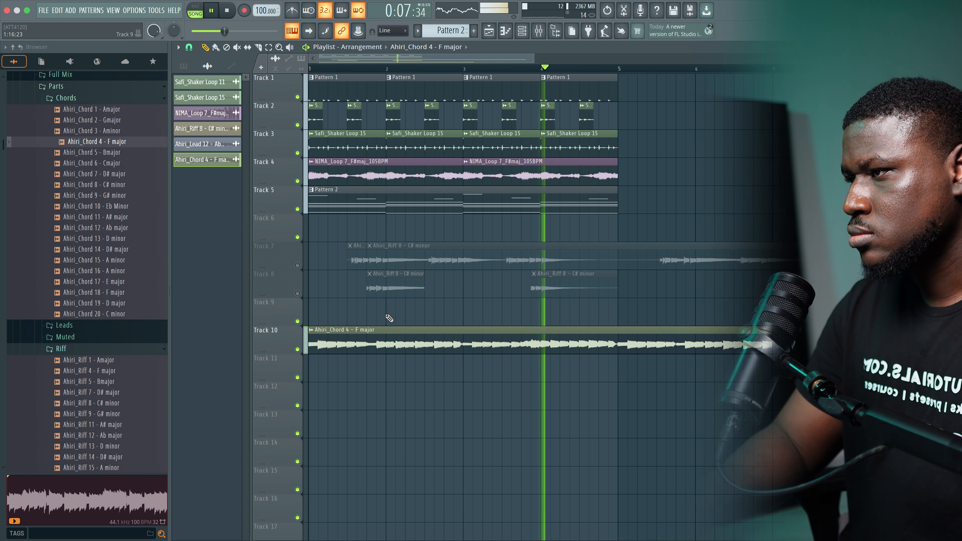
- Cut the chord clip into two short phrases on Track 11 and duplicate them into bars 3 and 4
{"action": "key", "text": "space"}
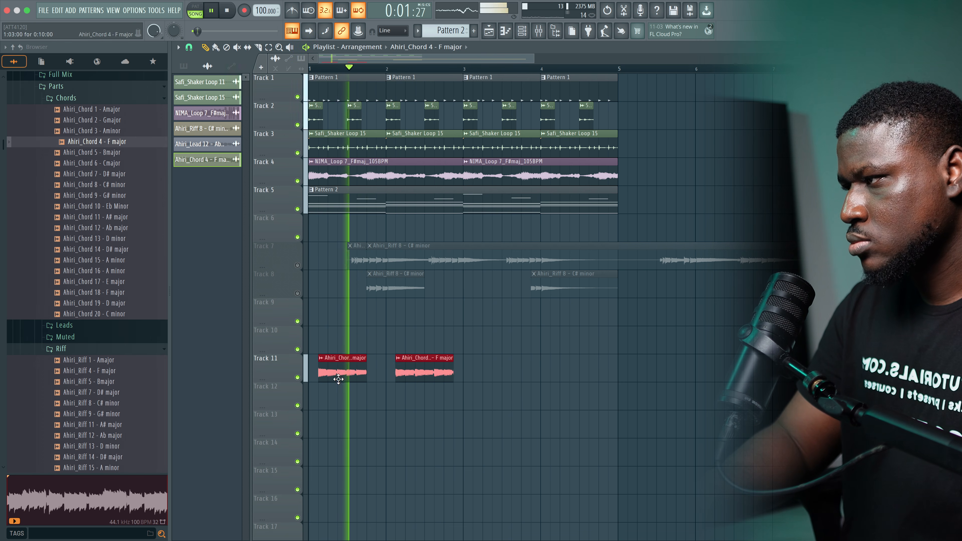
{"action": "left_click_drag", "start_coordinate": [341, 381], "coordinate": [492, 380]}
{"action": "left_click", "coordinate": [484, 390], "text": "super"}
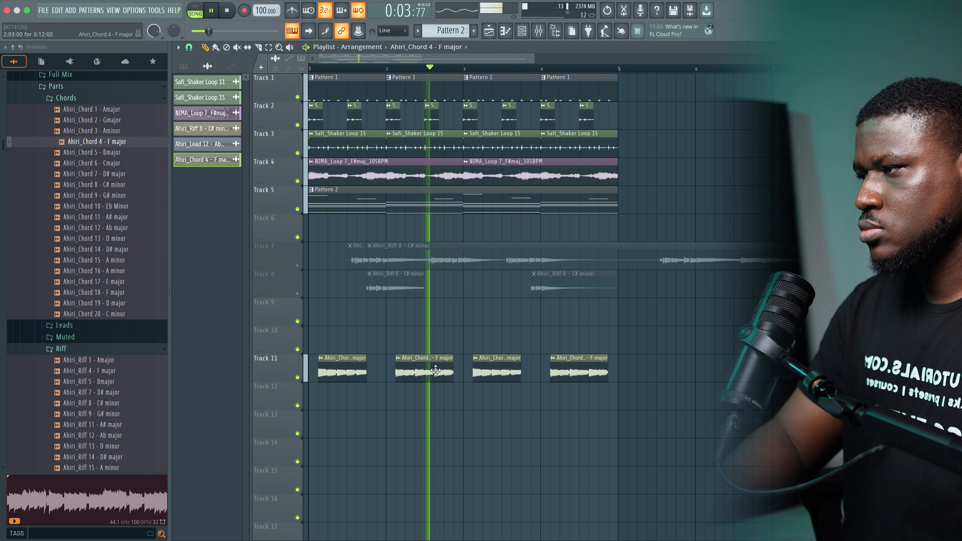
- Route the Ahiri_Chord 4 channel to mixer insert 1 and load Fruity Chorus in its first effect slot
{"action": "double_click", "coordinate": [406, 363]}
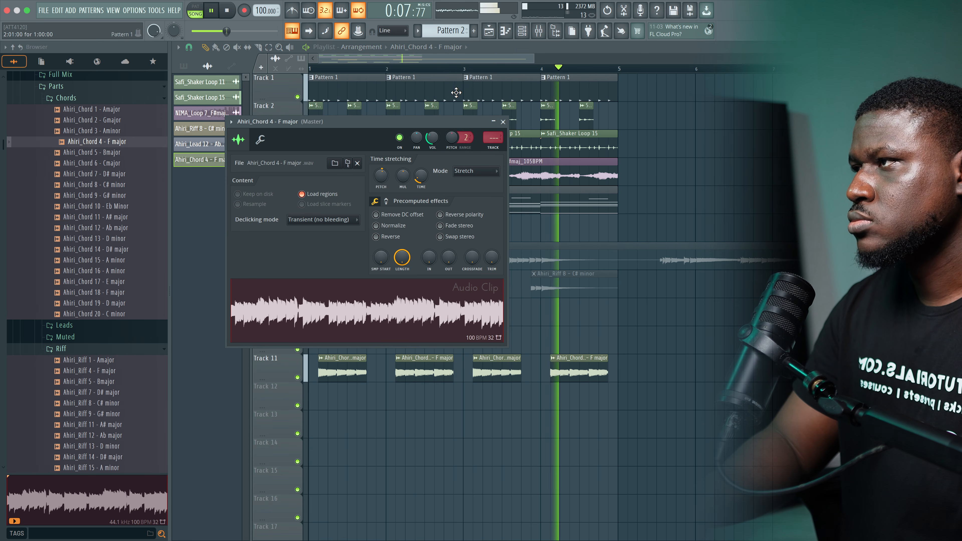
{"action": "key", "text": "space"}
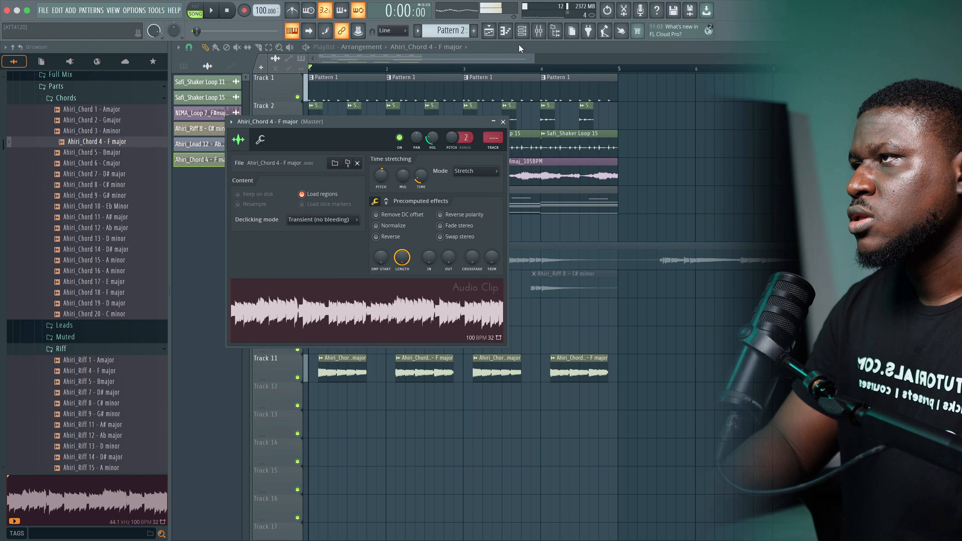
{"action": "left_click", "coordinate": [547, 33]}
{"action": "left_click", "coordinate": [252, 123]}
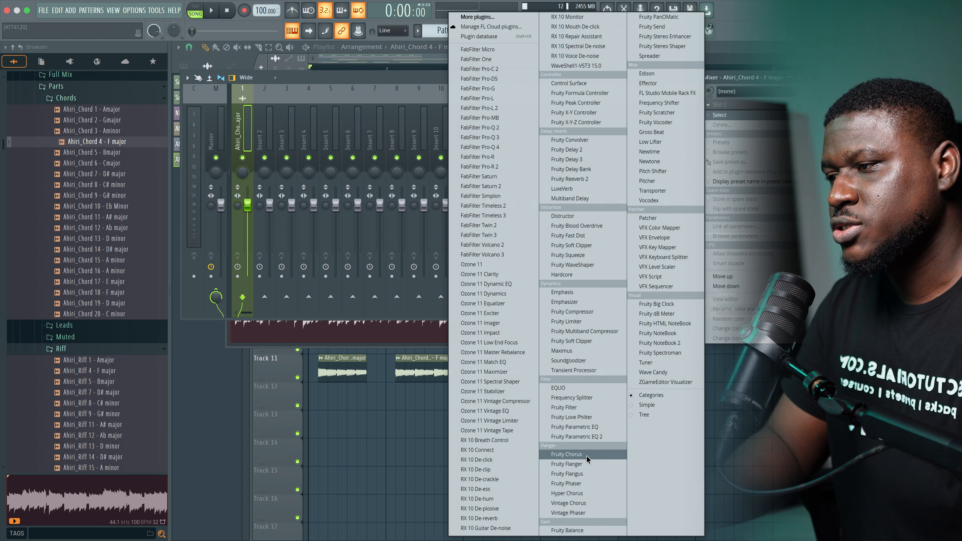
{"action": "left_click", "coordinate": [586, 455]}
{"action": "key", "text": "space"}
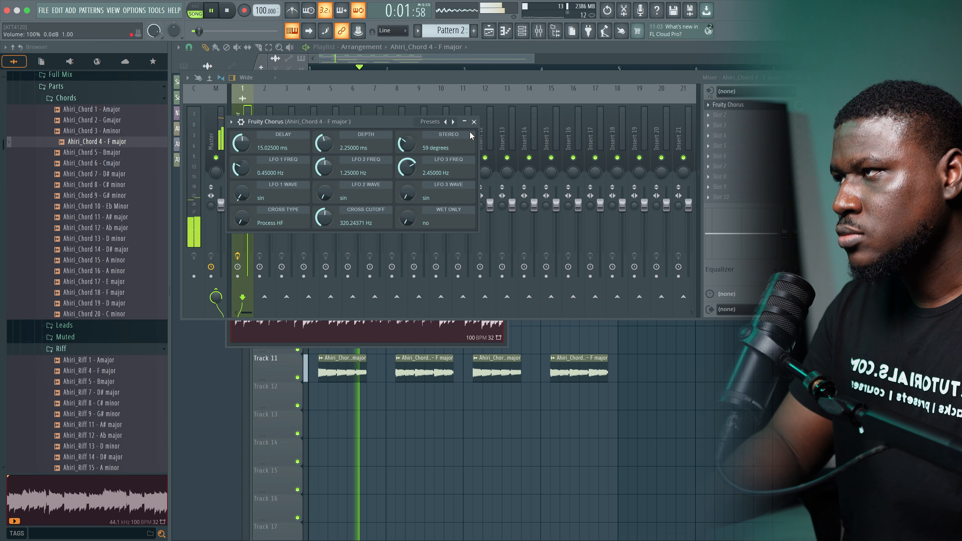
{"action": "left_click", "coordinate": [474, 122]}
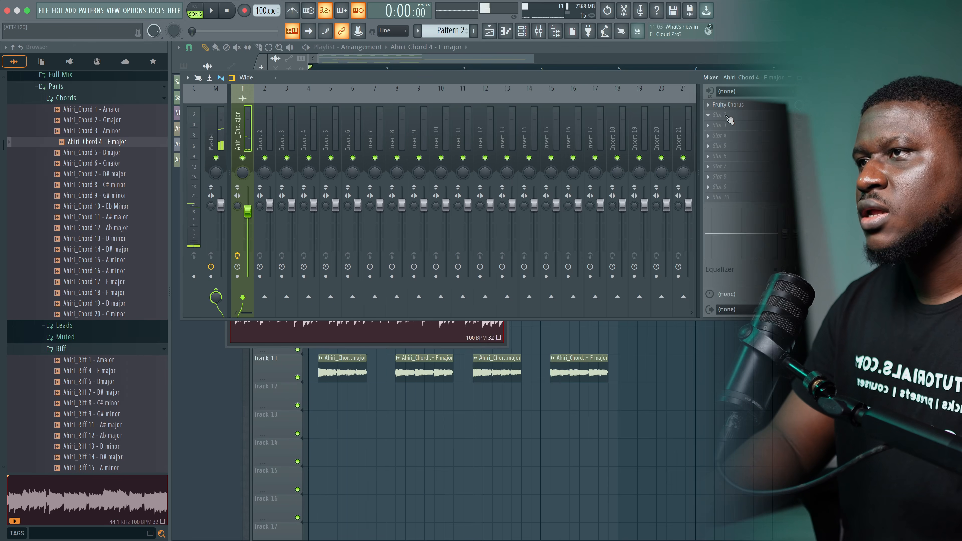
- Load Fruity Reeverb 2 in the second effect slot of the chord's insert and adjust its wet level during playback
{"action": "left_click", "coordinate": [718, 115]}
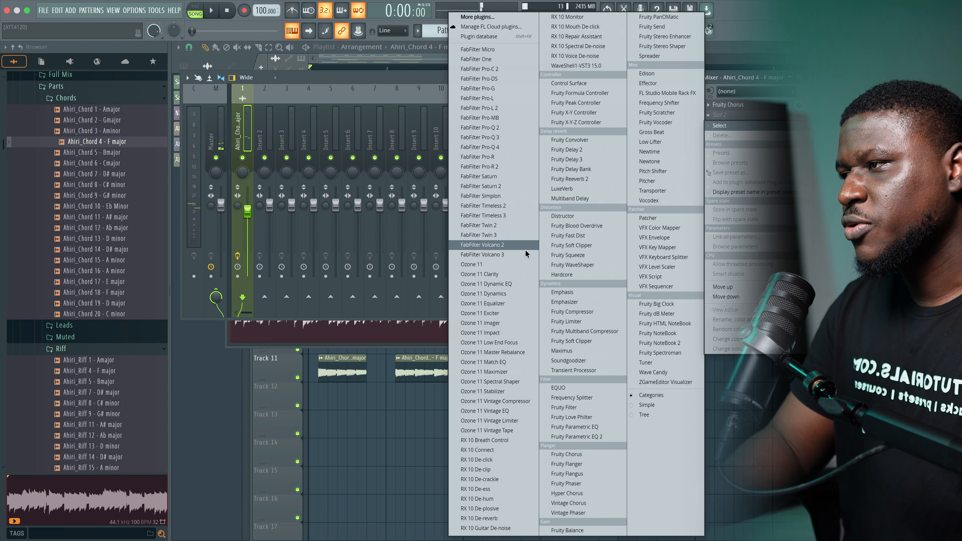
{"action": "left_click", "coordinate": [585, 181]}
{"action": "key", "text": "space"}
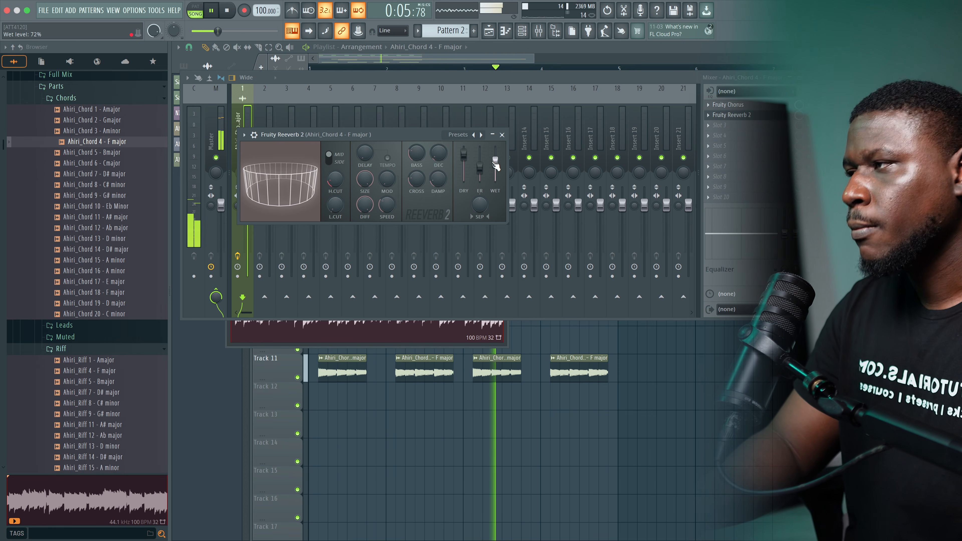
{"action": "left_click_drag", "start_coordinate": [496, 165], "coordinate": [496, 168]}
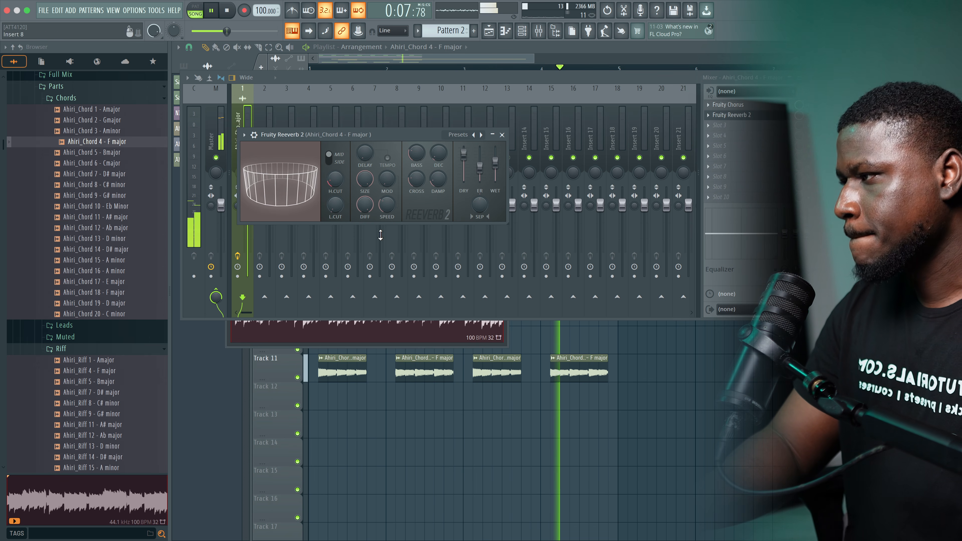
{"action": "left_click", "coordinate": [219, 404]}
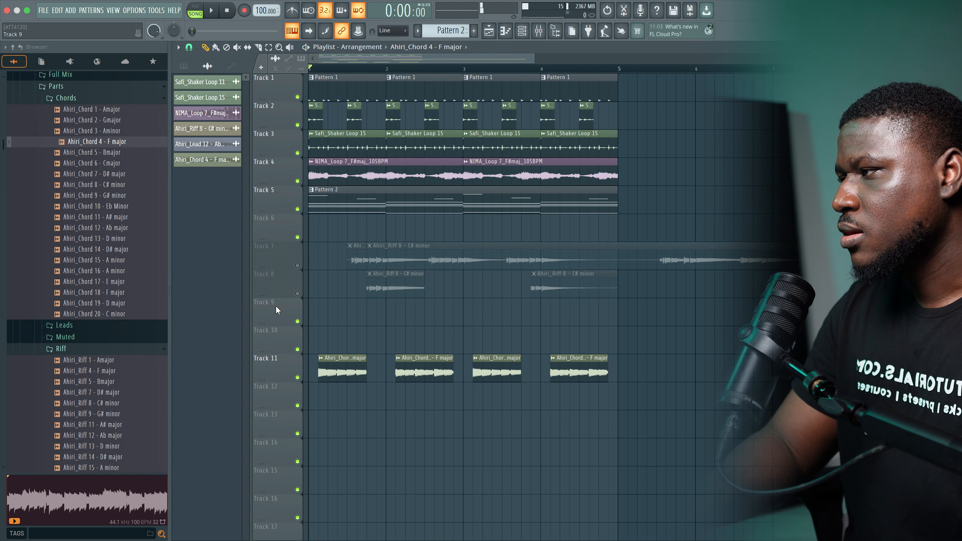
- Unmute Track 8 to hear the riff with the chords, and delete the riff clips from Tracks 7 and 8
{"action": "left_click", "coordinate": [297, 293]}
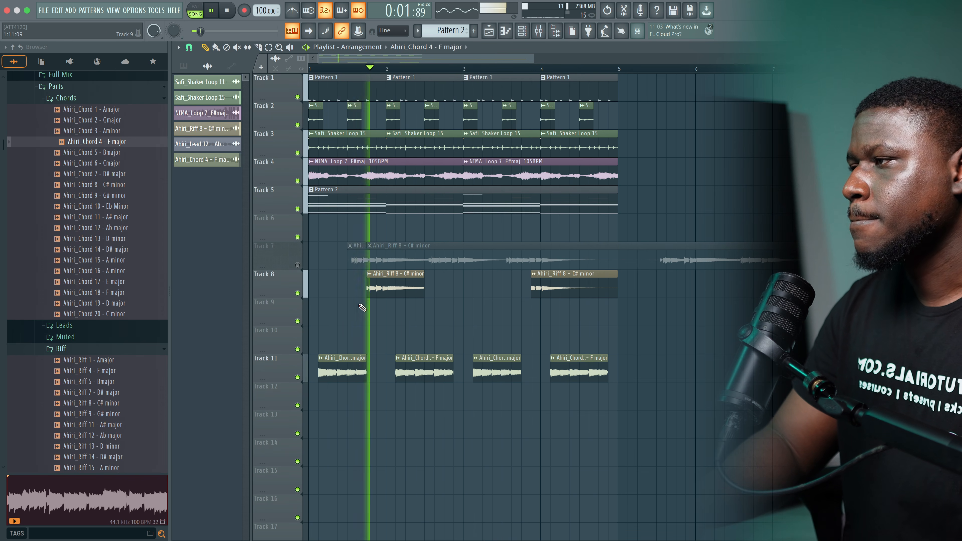
{"action": "key", "text": "space"}
{"action": "right_click", "coordinate": [564, 285]}
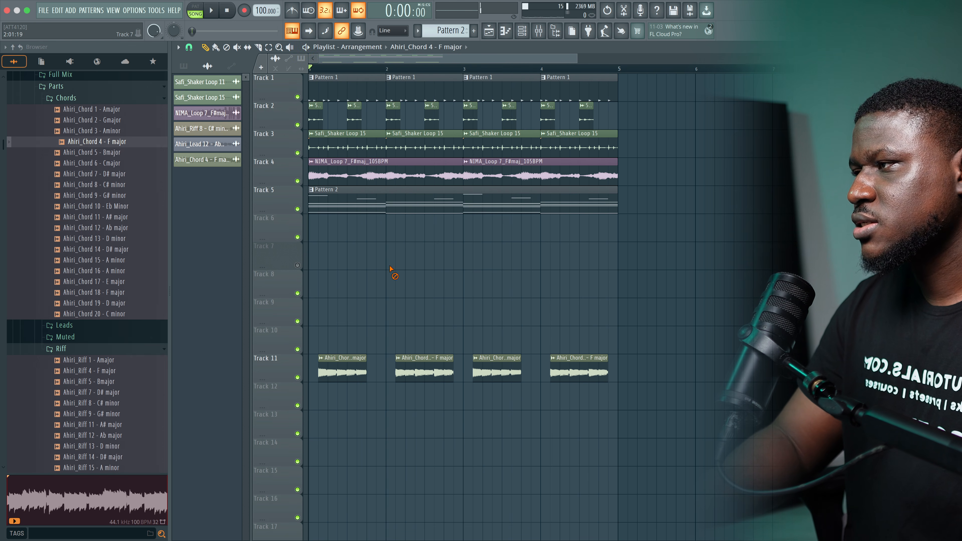
- Move the four chord clips from Track 11 up to Track 6 and play the arrangement
{"action": "left_click_drag", "start_coordinate": [253, 385], "coordinate": [253, 244]}
{"action": "key", "text": "space"}
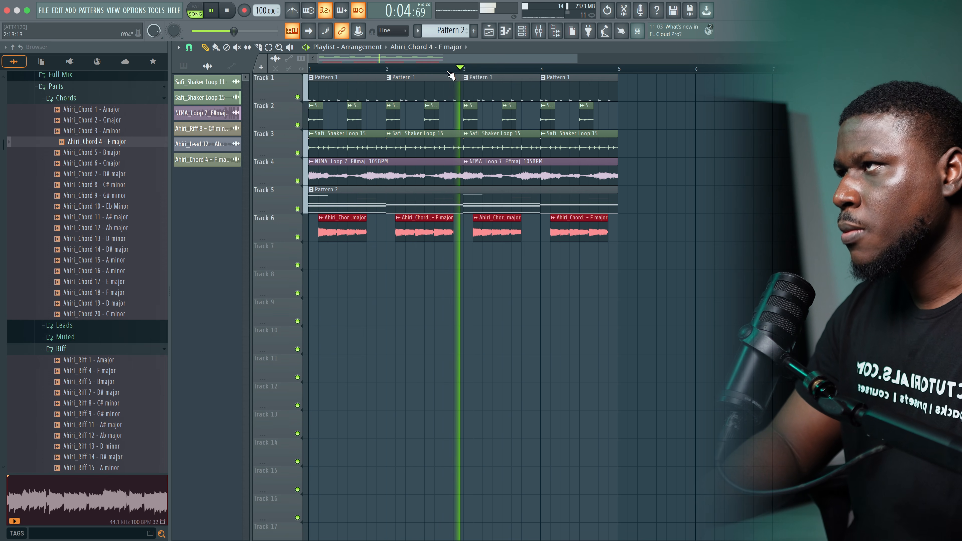
- Show all channels in the Channel rack and add a 3x Osc instrument
{"action": "left_click", "coordinate": [520, 37]}
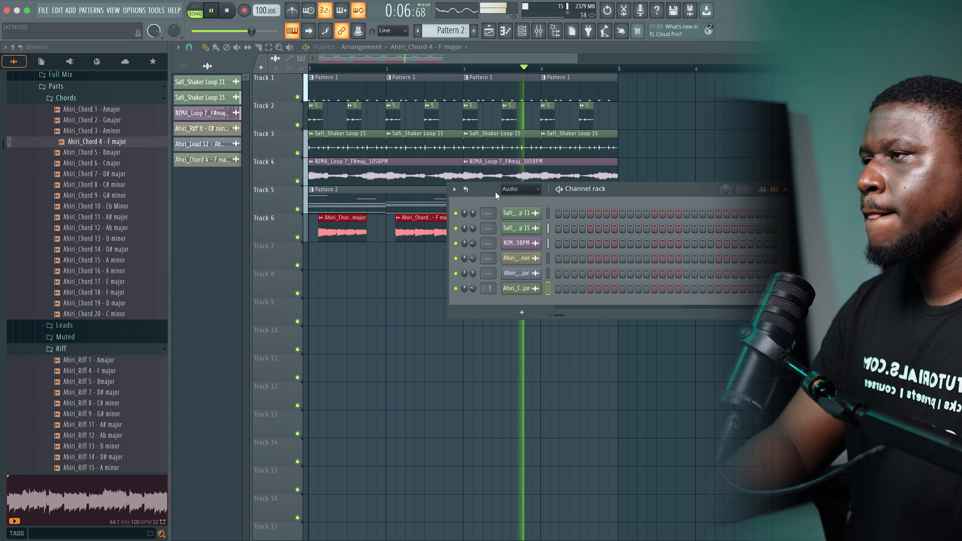
{"action": "left_click", "coordinate": [516, 190]}
{"action": "left_click", "coordinate": [506, 200]}
{"action": "key", "text": "space"}
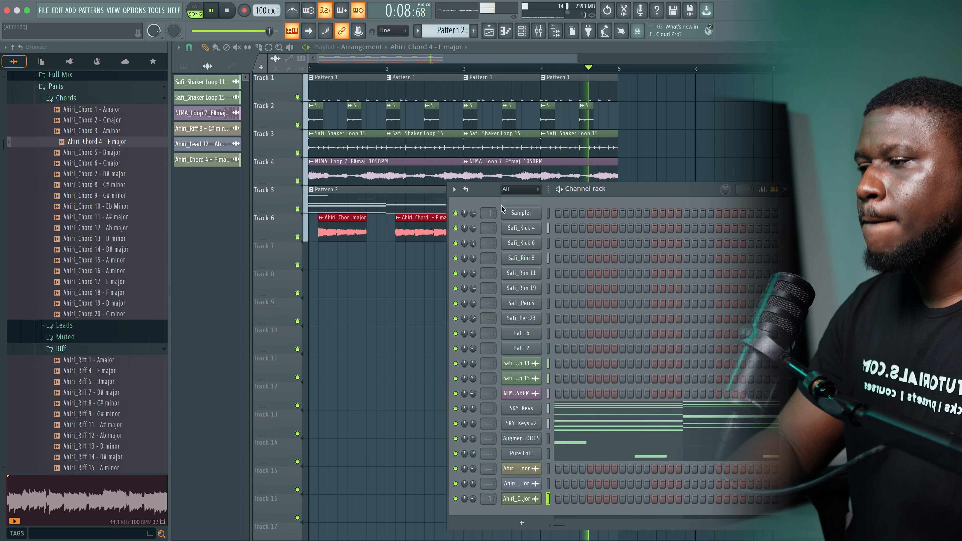
{"action": "left_click", "coordinate": [391, 445]}
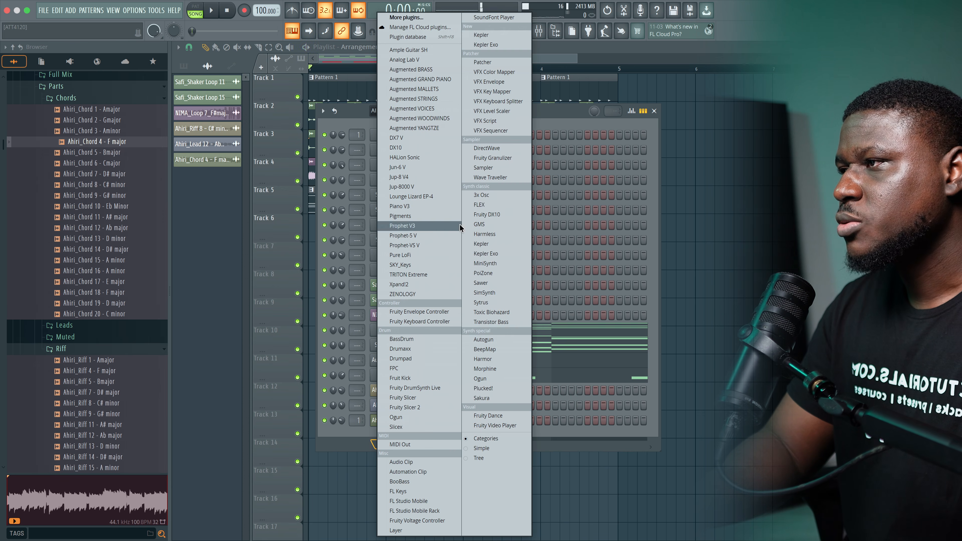
{"action": "left_click", "coordinate": [482, 195]}
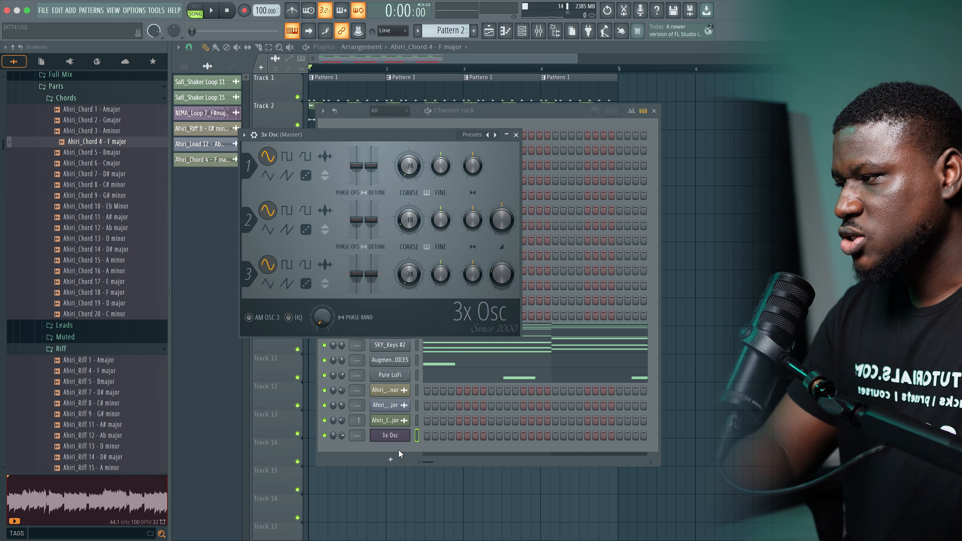
- Replace the 3x Osc channel's instrument with TRITON Extreme
{"action": "right_click", "coordinate": [392, 438]}
{"action": "left_click", "coordinate": [391, 438]}
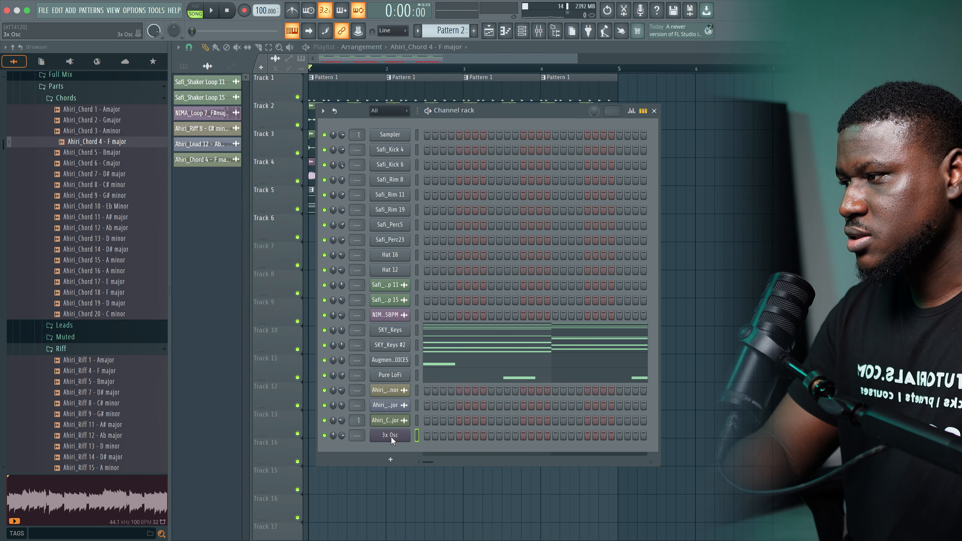
{"action": "right_click", "coordinate": [391, 437]}
{"action": "mouse_move", "coordinate": [454, 492]}
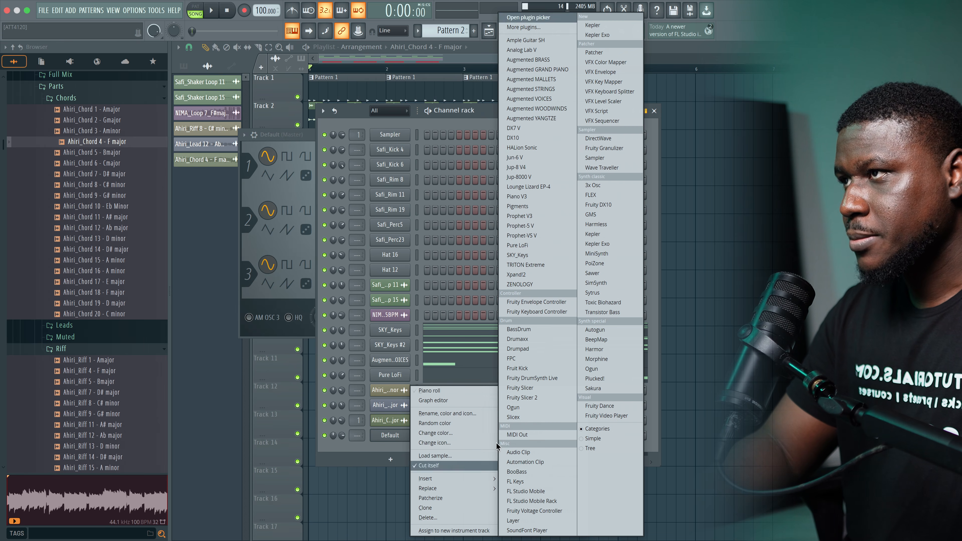
{"action": "left_click", "coordinate": [532, 265]}
- Browse TRITON Extreme's Bass category, audition Antic Bass, and choose the Wiked SINE Bass program
{"action": "left_click", "coordinate": [544, 144]}
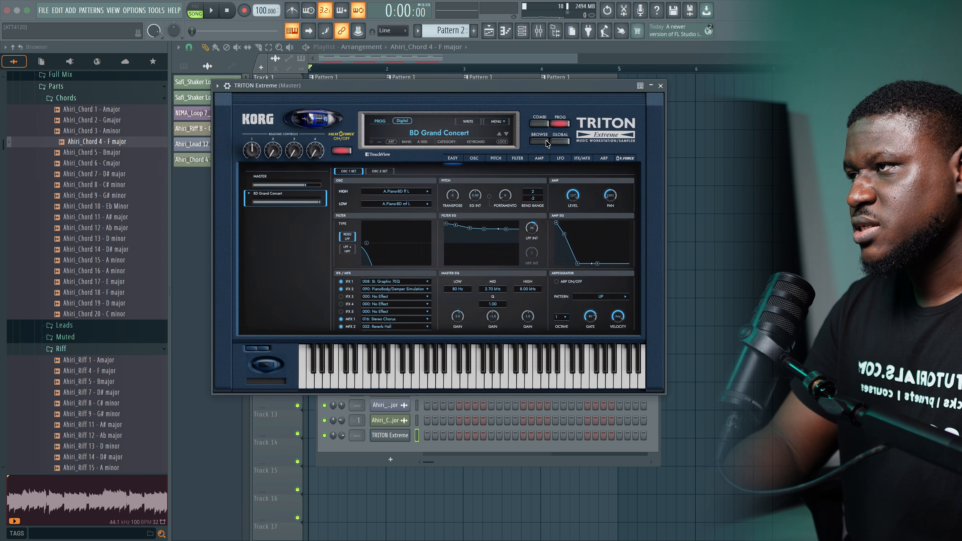
{"action": "left_click", "coordinate": [416, 222]}
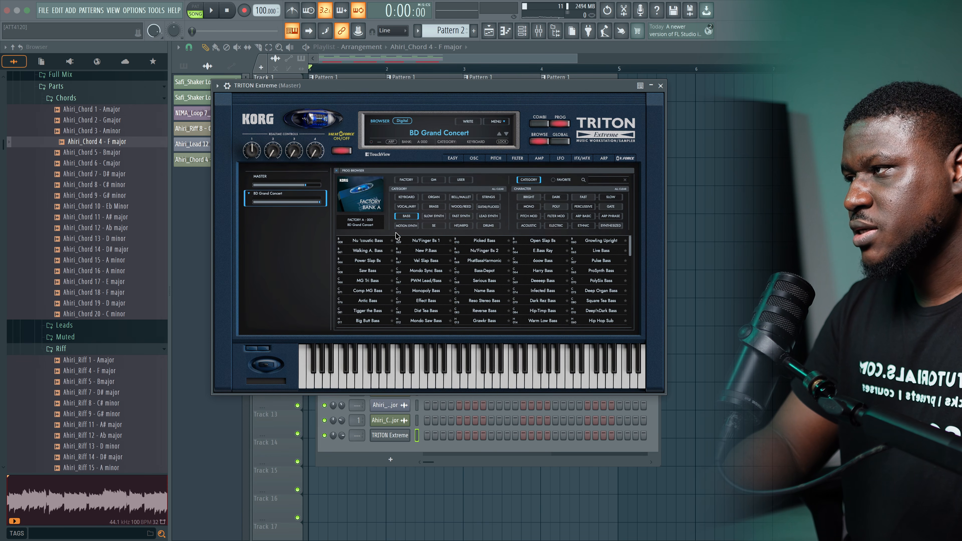
{"action": "left_click", "coordinate": [373, 288]}
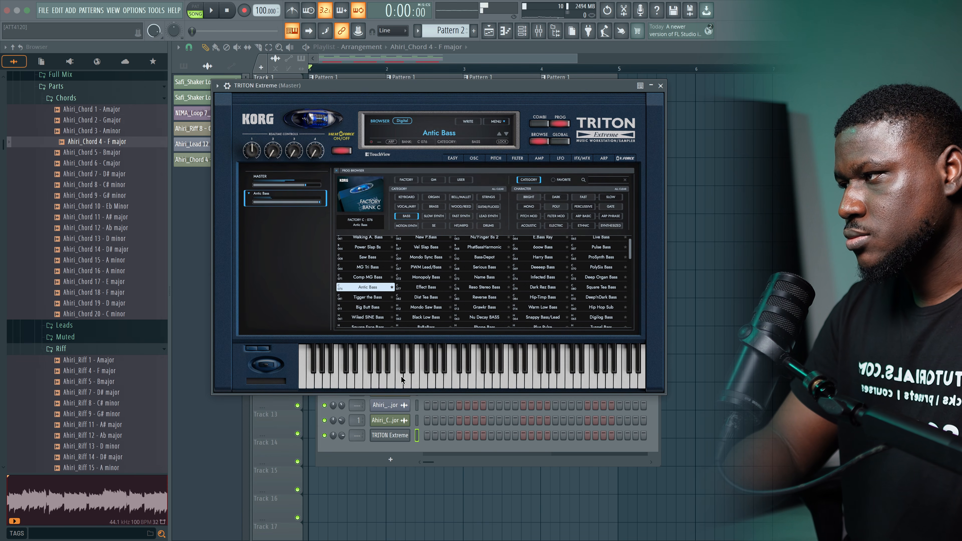
{"action": "left_click", "coordinate": [361, 319]}
{"action": "left_click", "coordinate": [387, 381]}
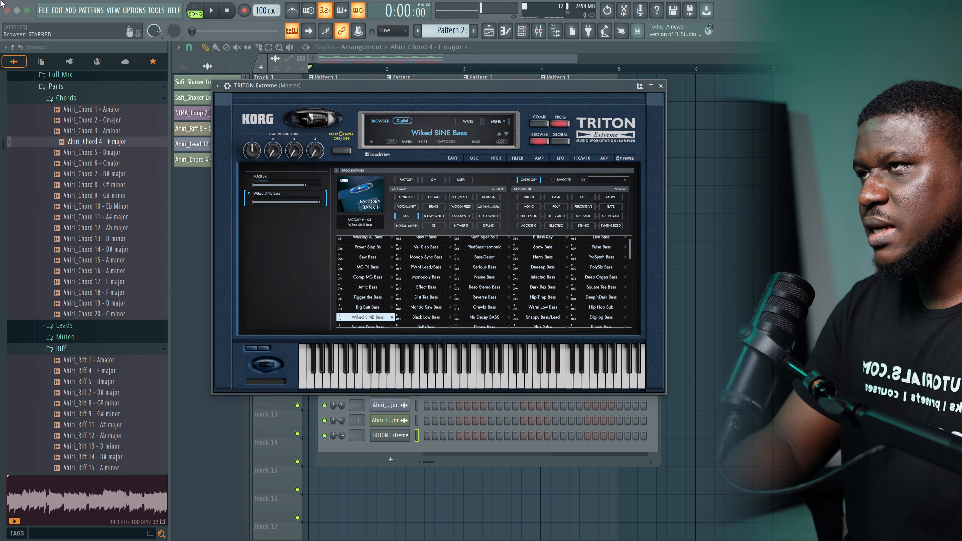
- Start a bass line in the TRITON Extreme piano roll with D#4, D#3, A#3 and D#4 notes in bar 1
{"action": "left_click", "coordinate": [661, 85]}
{"action": "key", "text": "F7"}
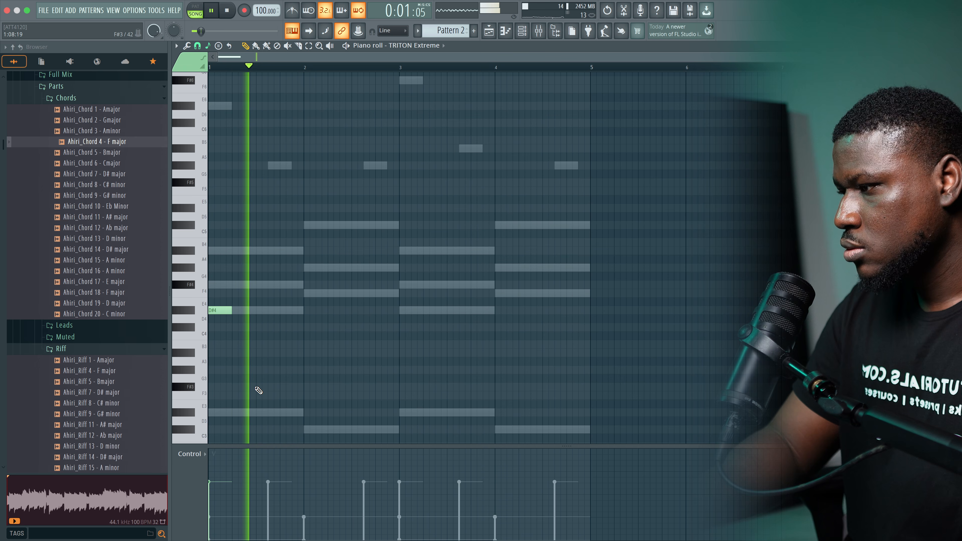
{"action": "key", "text": "space"}
{"action": "left_click", "coordinate": [248, 412]}
{"action": "left_click", "coordinate": [284, 250]}
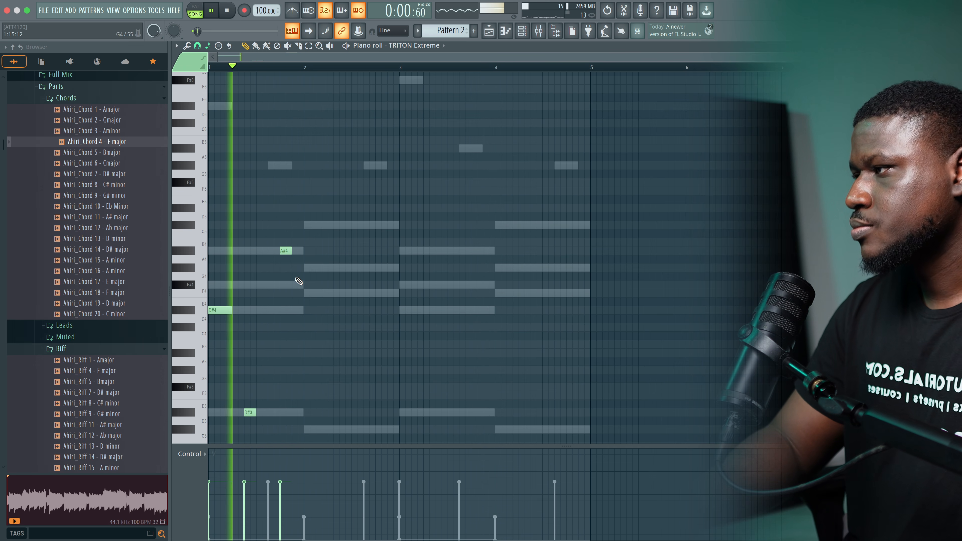
{"action": "left_click", "coordinate": [296, 285]}
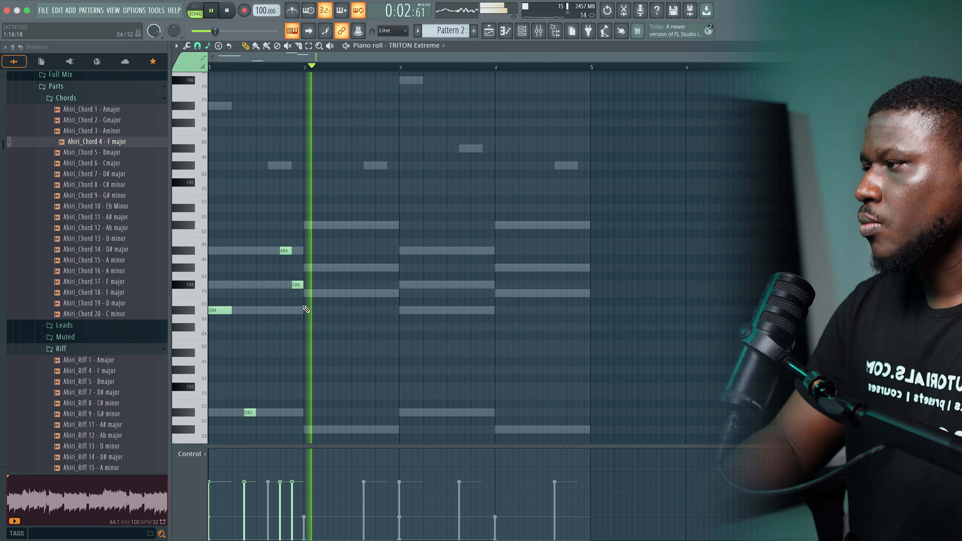
{"action": "key", "text": "space"}
{"action": "key", "text": "space"}
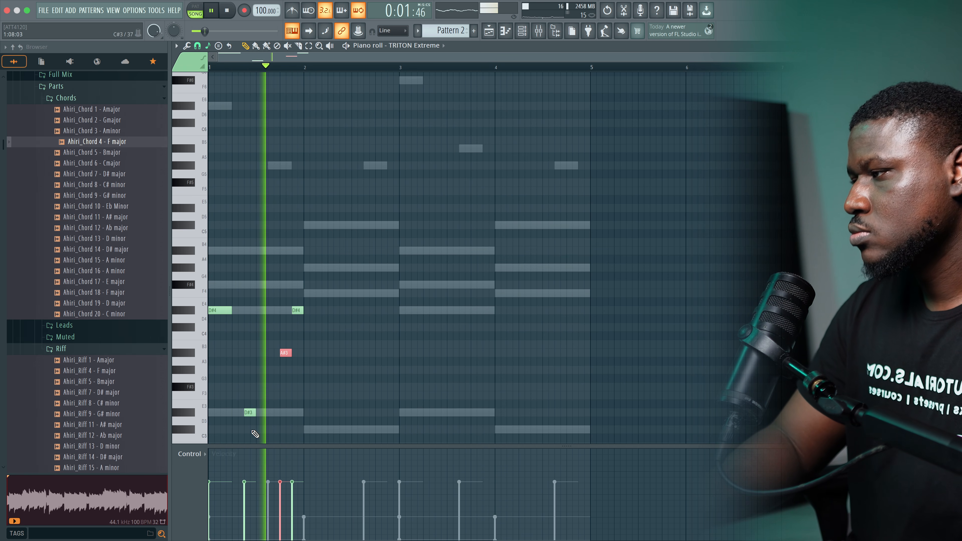
- Duplicate the bar 1 bass notes into bar 2 and repitch the copies to F4, A#3, B3 and F4
{"action": "key", "text": "space"}
{"action": "scroll", "coordinate": [322, 286], "scroll_direction": "down", "scroll_amount": 2}
{"action": "left_click_drag", "start_coordinate": [332, 266], "coordinate": [205, 417]}
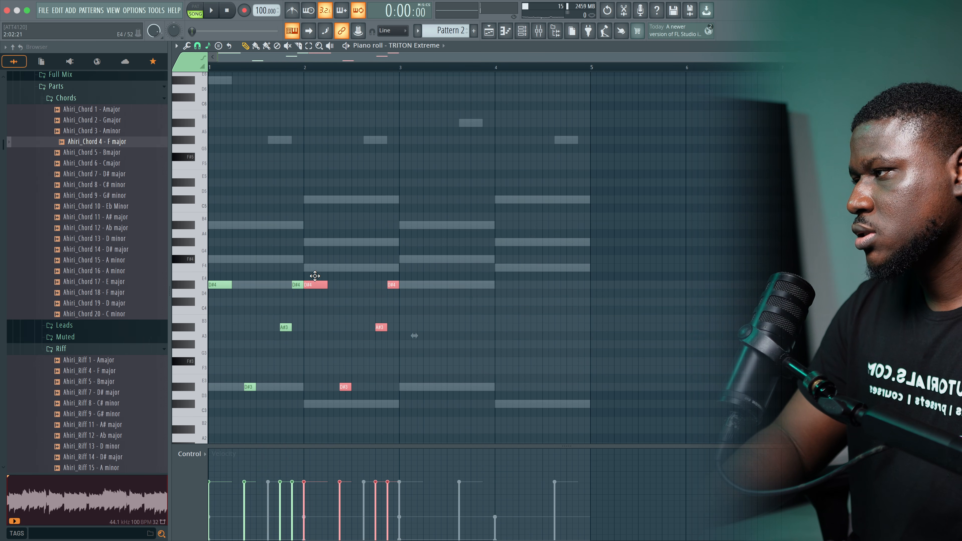
{"action": "key", "text": "space"}
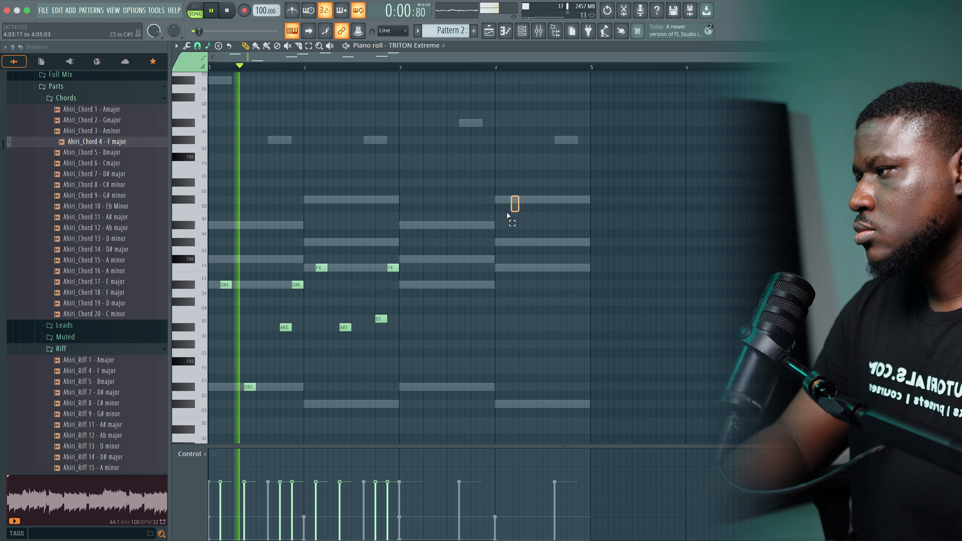
- Duplicate the two-bar bass phrase into bars 3 and 4 and listen to it alongside the other channels
{"action": "key", "text": "ctrl+a"}
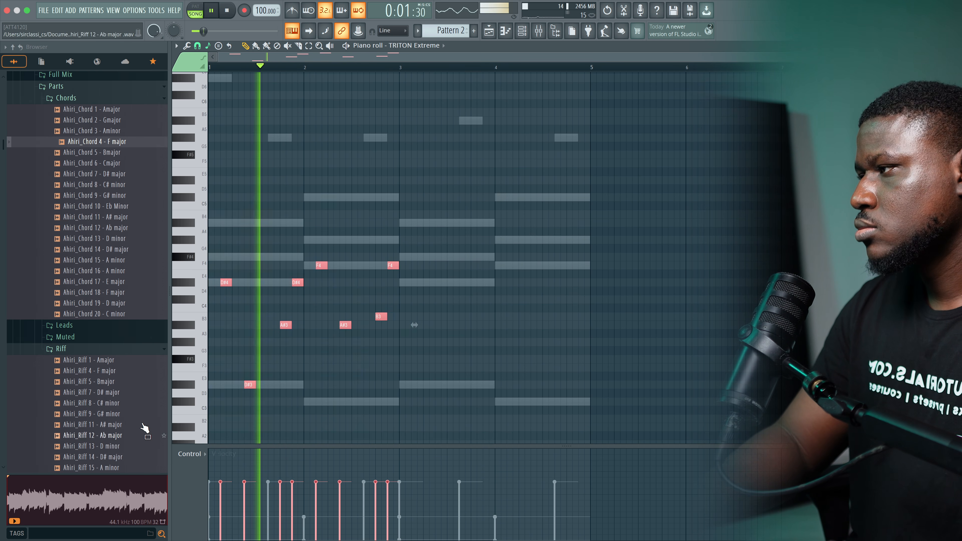
{"action": "key", "text": "ctrl+b"}
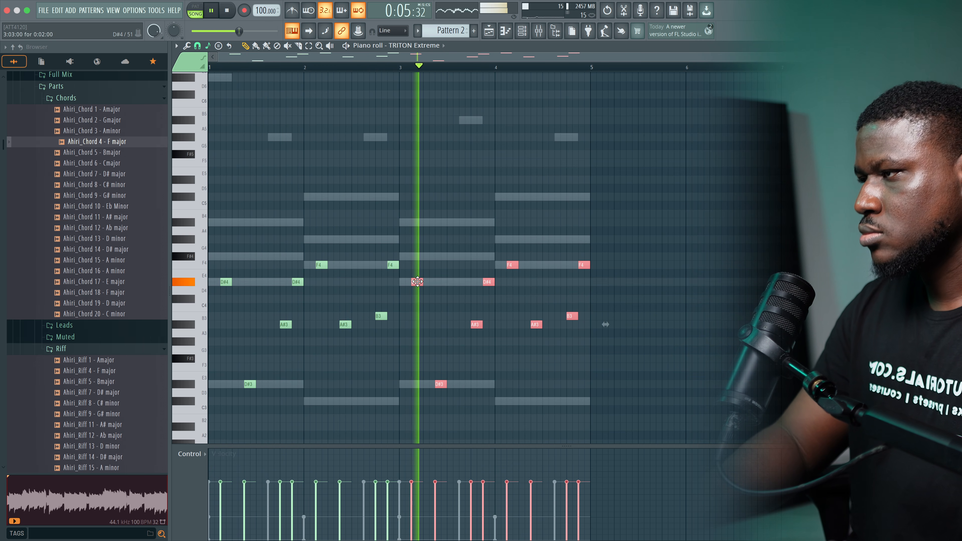
{"action": "left_click", "coordinate": [522, 31]}
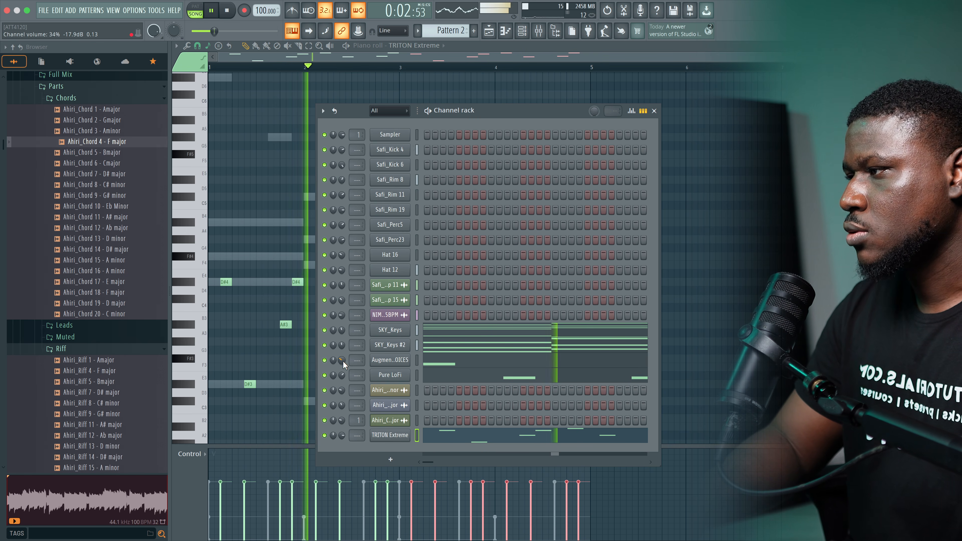
{"action": "key", "text": "F6"}
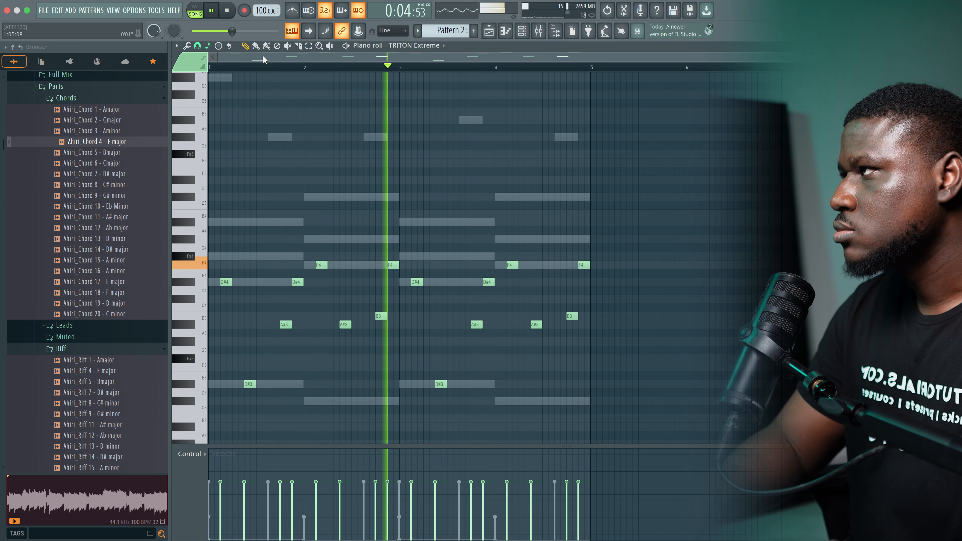
{"action": "key", "text": "space"}
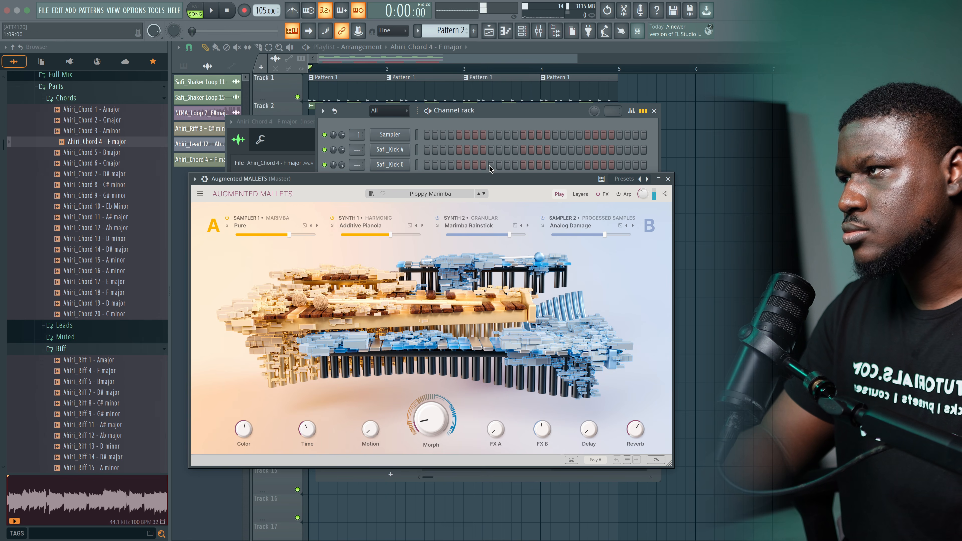
- Open the Augmented MALLETS piano roll and stack D#4, F#4 and A#4 into a short chord in bar 1
{"action": "left_click", "coordinate": [668, 178]}
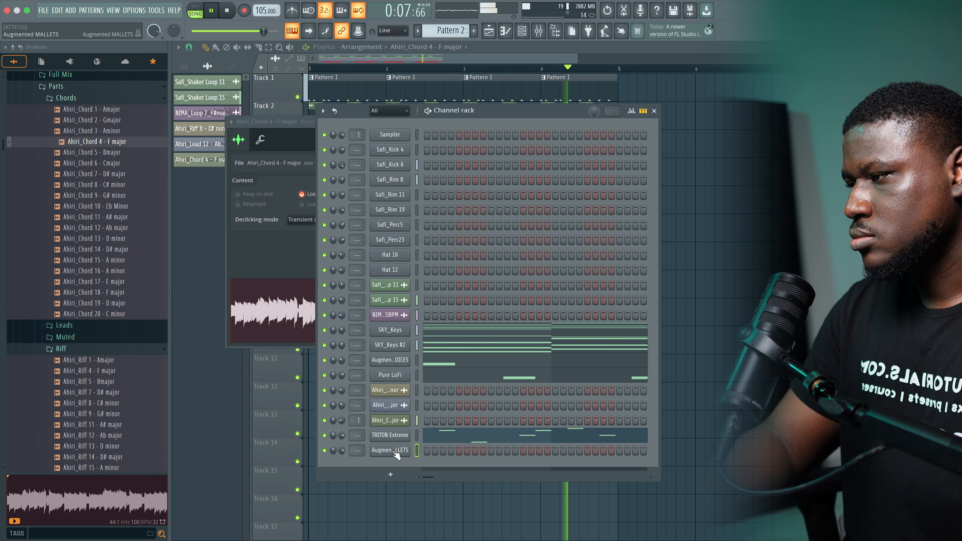
{"action": "right_click", "coordinate": [410, 454]}
{"action": "left_click", "coordinate": [428, 402]}
{"action": "key", "text": "space"}
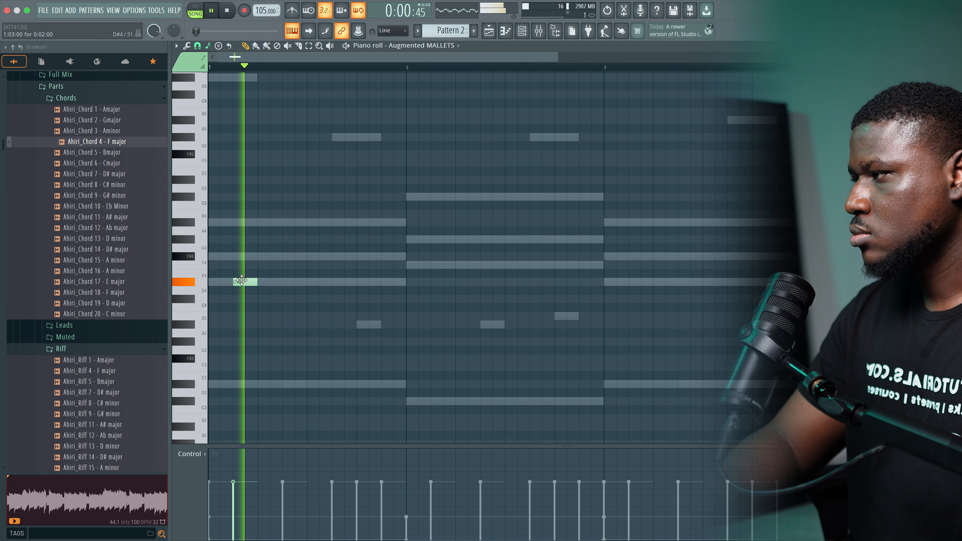
{"action": "key", "text": "space"}
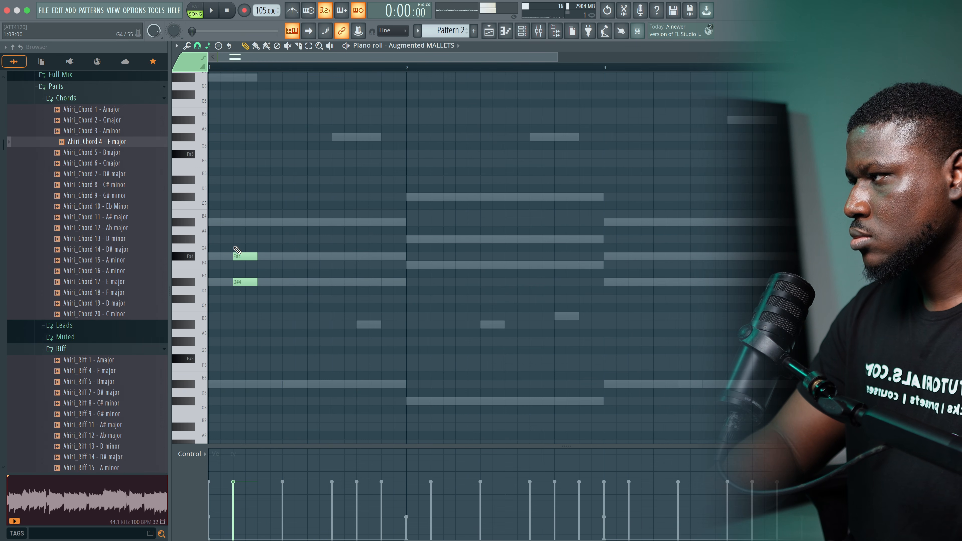
{"action": "left_click", "coordinate": [234, 223]}
{"action": "key", "text": "space"}
{"action": "key", "text": "space"}
- Duplicate the mallet chord within bar 1 and fill bars 2 to 4, using F4, G#4 and C#5 in bars 2 and 4
{"action": "key", "text": "super+b"}
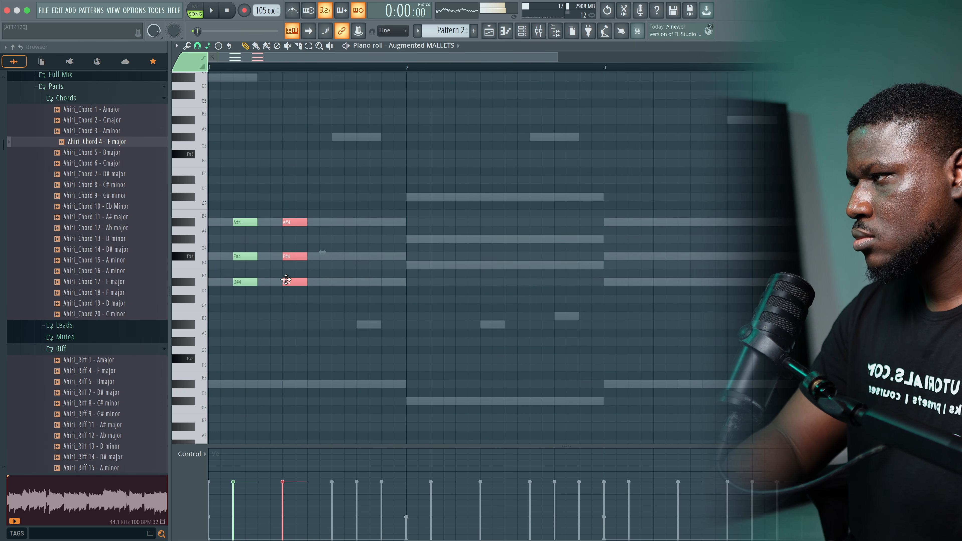
{"action": "left_click_drag", "start_coordinate": [287, 279], "coordinate": [325, 279]}
{"action": "key", "text": "space"}
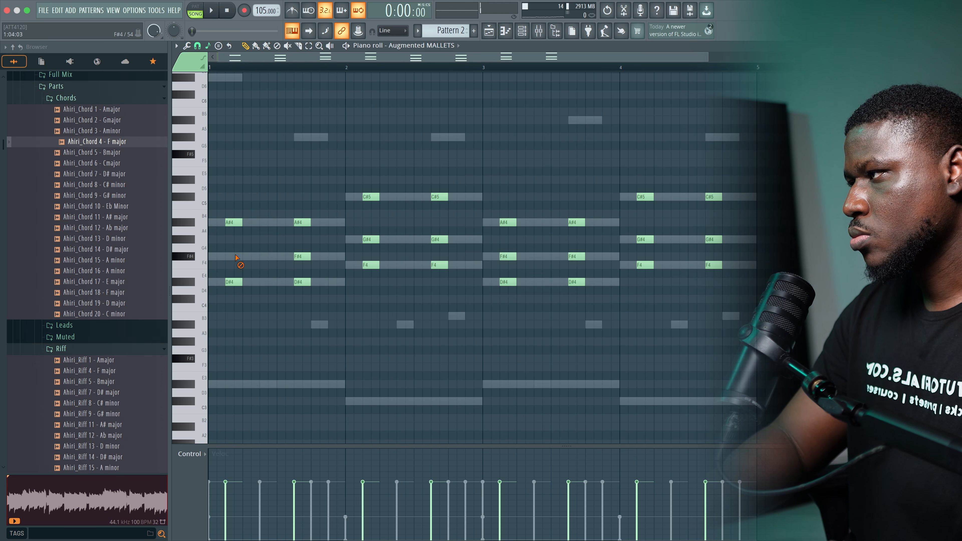
- Delete the middle F#4 and G#4 notes from the mallet chords across all four bars during playback
{"action": "key", "text": "space"}
{"action": "right_click", "coordinate": [302, 256]}
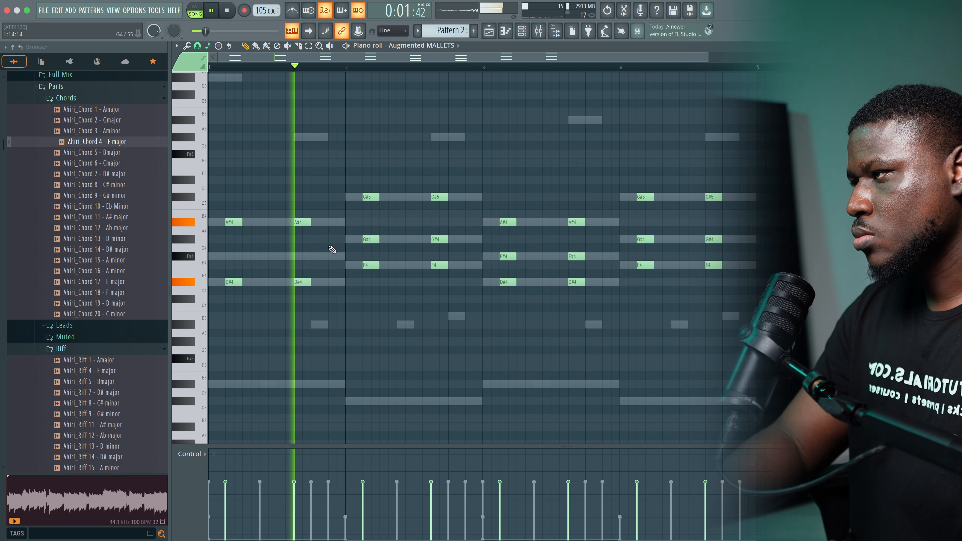
{"action": "right_click", "coordinate": [374, 239]}
{"action": "right_click", "coordinate": [440, 240]}
{"action": "right_click", "coordinate": [507, 257]}
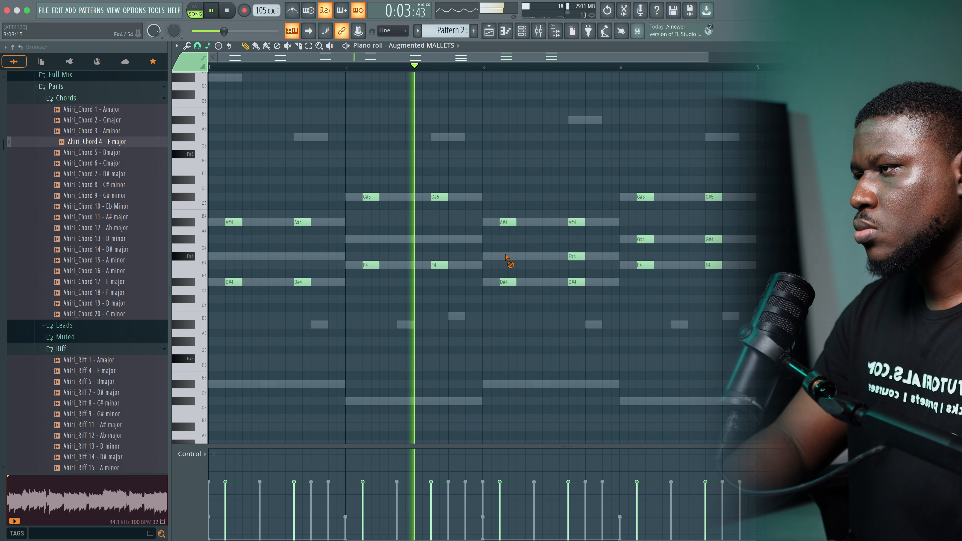
{"action": "right_click", "coordinate": [576, 257]}
{"action": "right_click", "coordinate": [644, 239]}
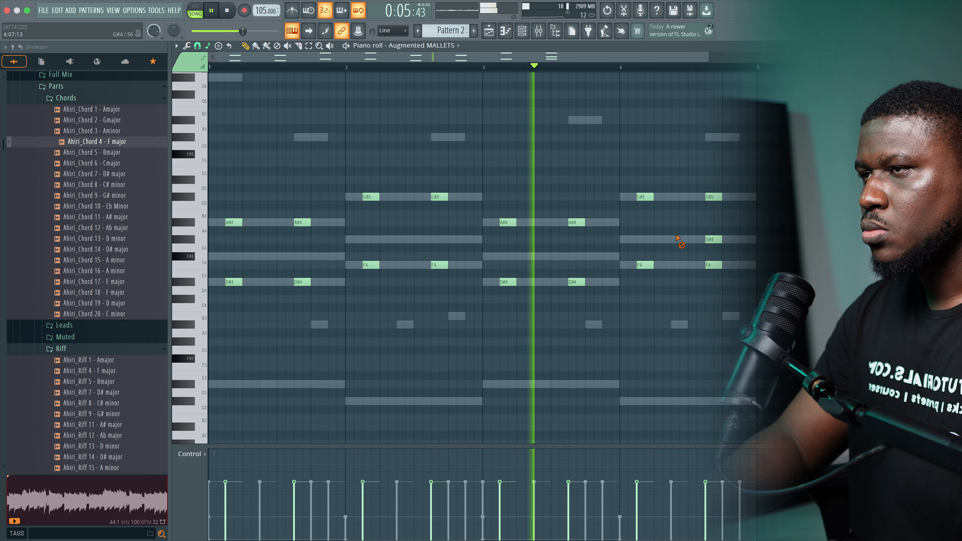
{"action": "right_click", "coordinate": [713, 240]}
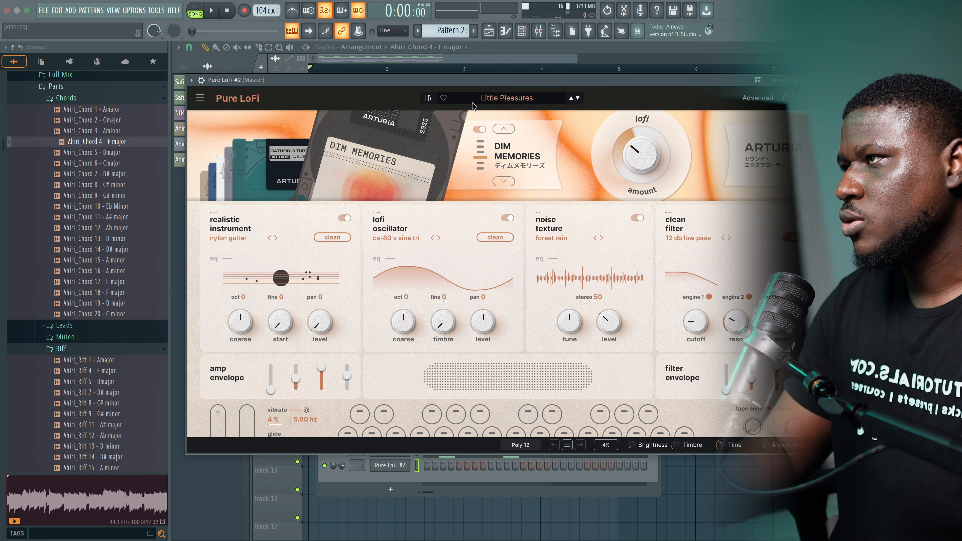
- Browse the Keys presets in Pure LoFi #2, audition Blurred Memories and Blue Background, and load Droplet Bells
{"action": "left_click", "coordinate": [500, 101]}
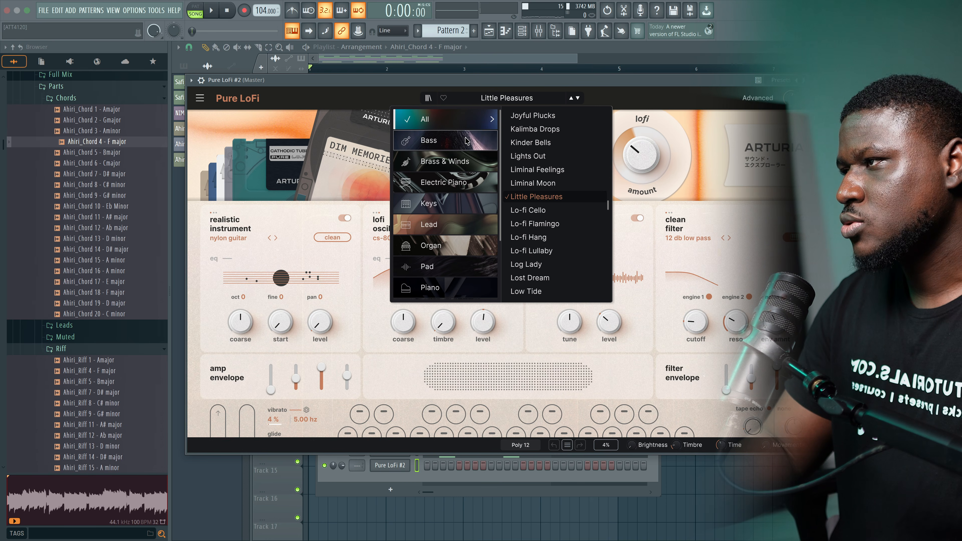
{"action": "left_click", "coordinate": [445, 204]}
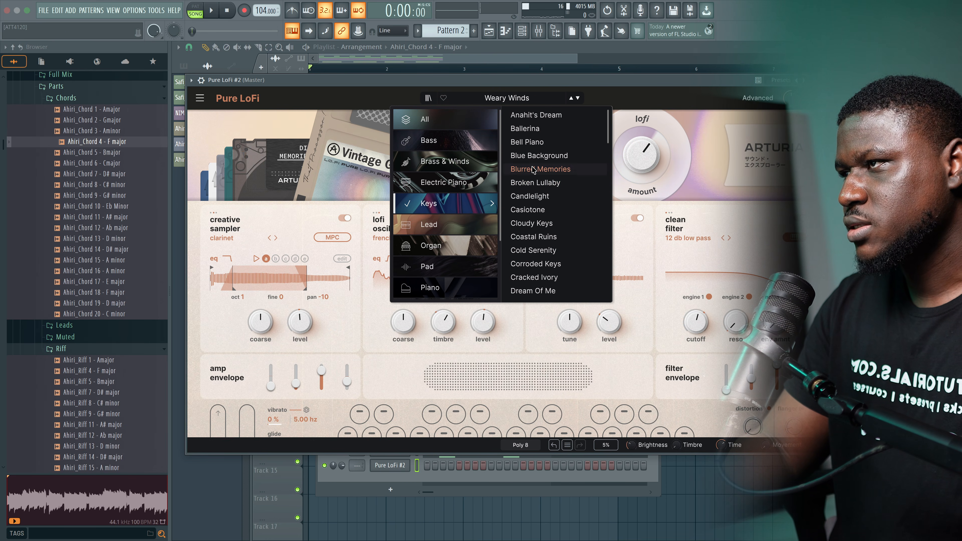
{"action": "left_click", "coordinate": [538, 170]}
{"action": "left_click", "coordinate": [535, 159]}
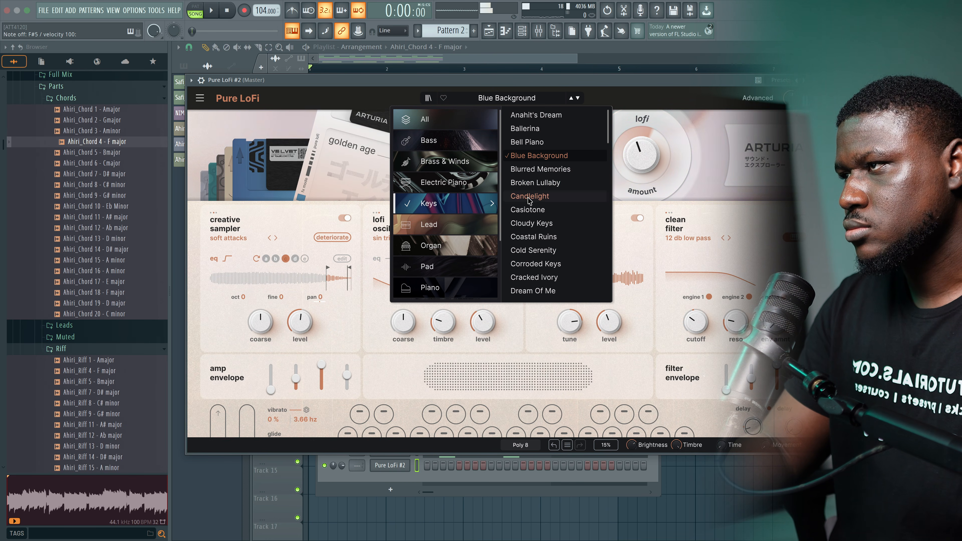
{"action": "scroll", "coordinate": [531, 228], "scroll_direction": "down", "scroll_amount": 1}
{"action": "left_click", "coordinate": [527, 264]}
{"action": "left_click", "coordinate": [522, 278]}
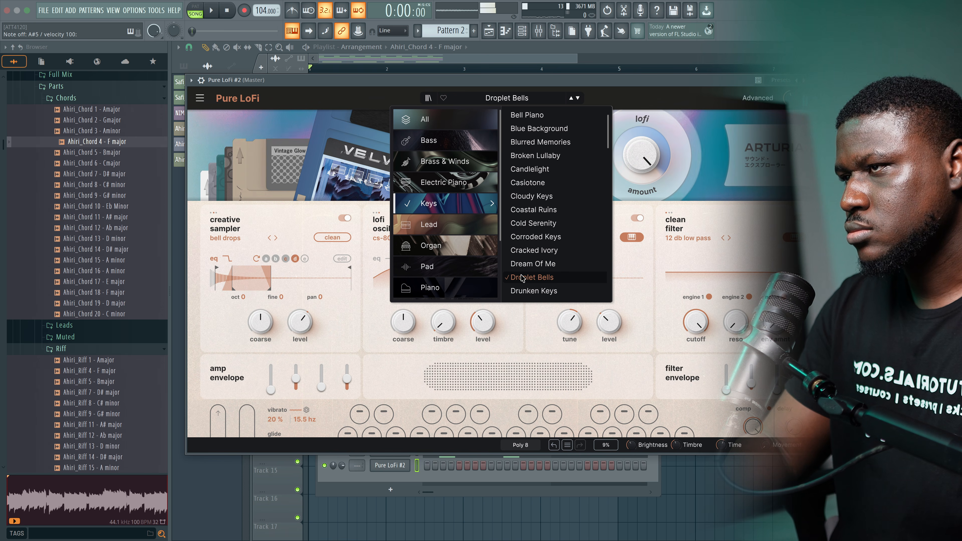
{"action": "scroll", "coordinate": [522, 279], "scroll_direction": "down", "scroll_amount": 1}
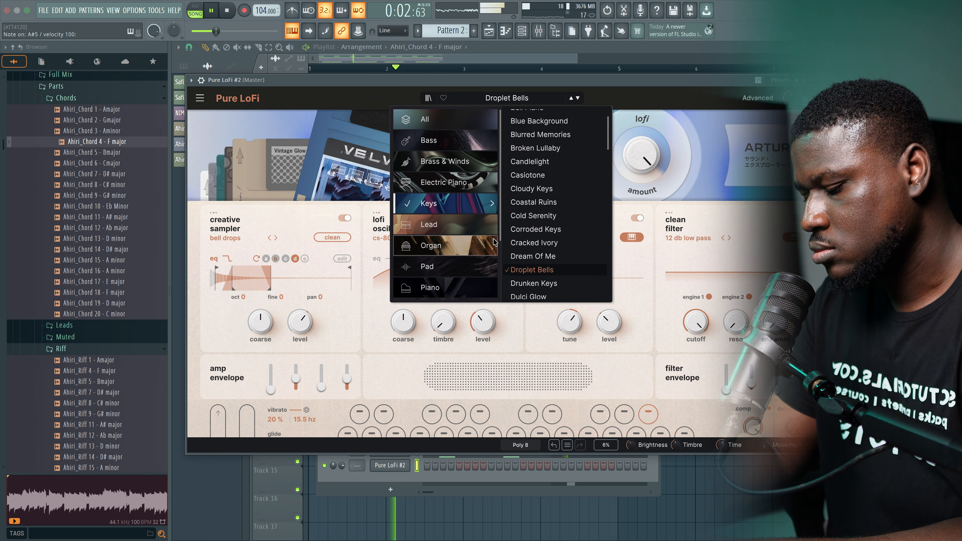
- Write a repeating two-bar Pure LoFi #2 melody of A#4, G#4, F4 and G#4 over four bars, and adjust its channel volume
{"action": "key", "text": "space"}
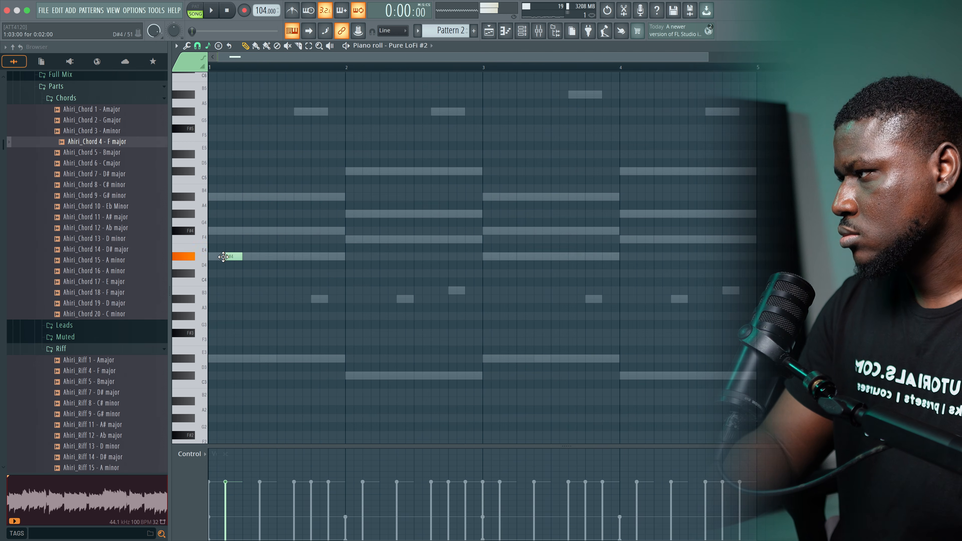
{"action": "key", "text": "space"}
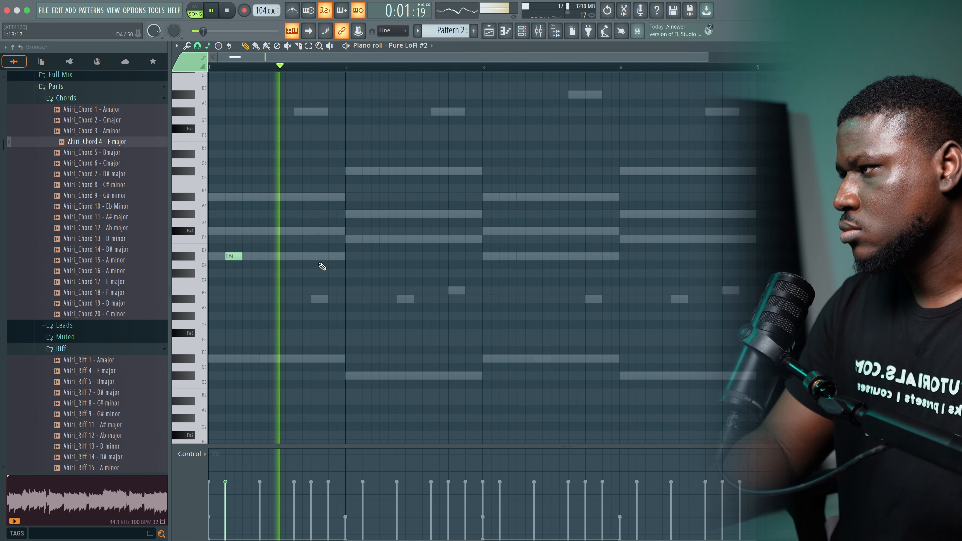
{"action": "key", "text": "space"}
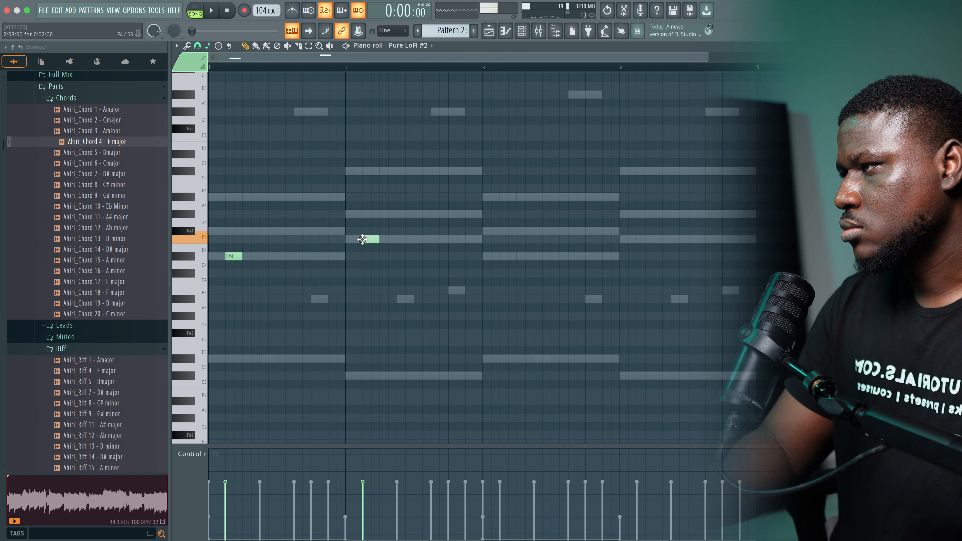
{"action": "key", "text": "space"}
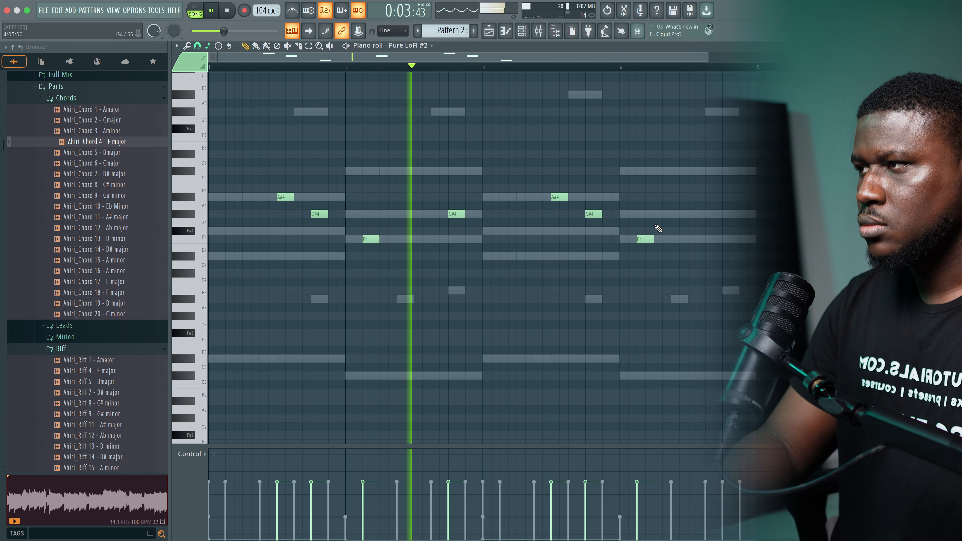
{"action": "left_click", "coordinate": [724, 214]}
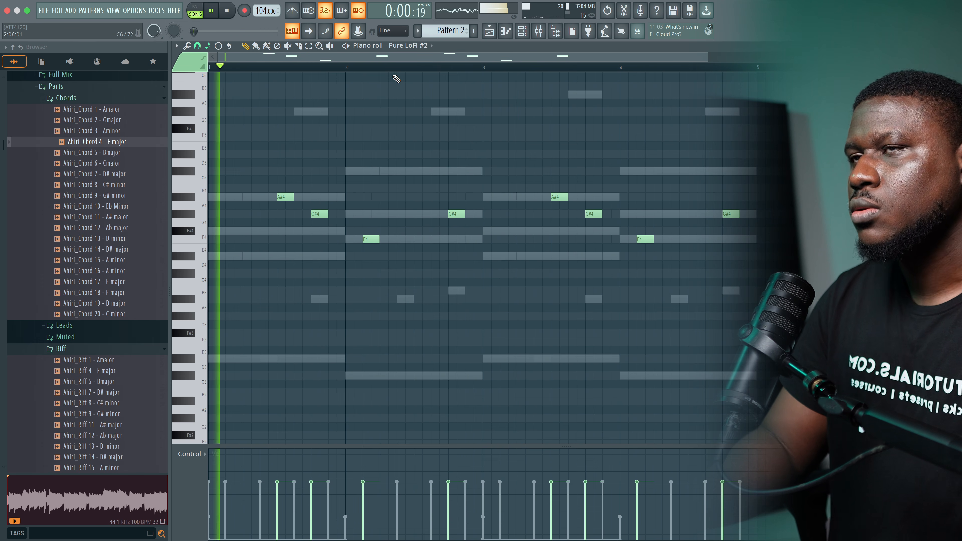
{"action": "key", "text": "Escape"}
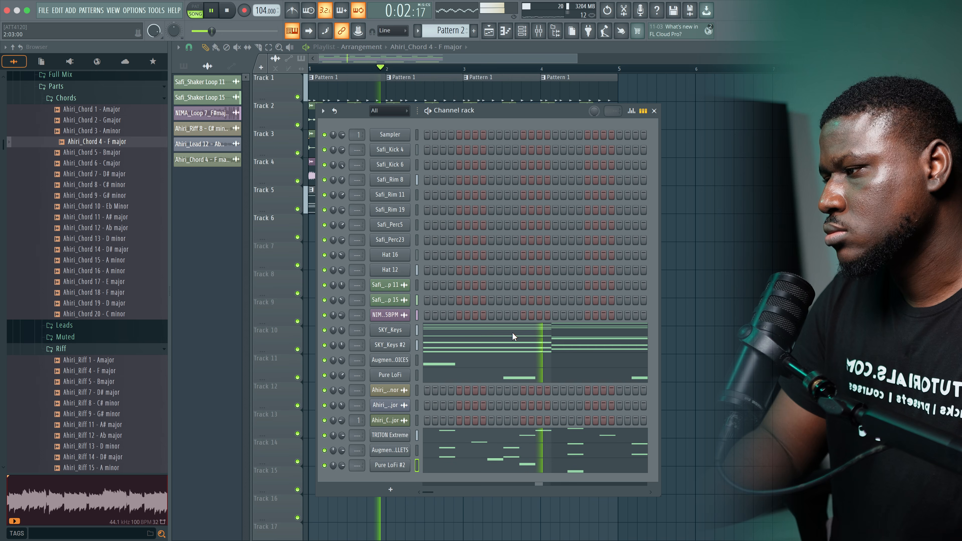
{"action": "left_click_drag", "start_coordinate": [342, 465], "coordinate": [343, 465]}
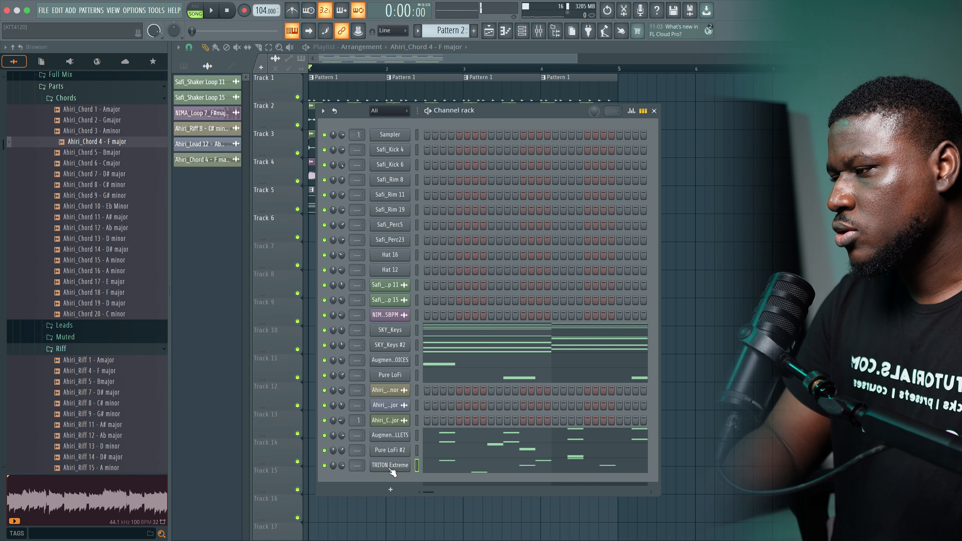
- Clone the TRITON Extreme channel and open the clone's piano roll
{"action": "right_click", "coordinate": [394, 469]}
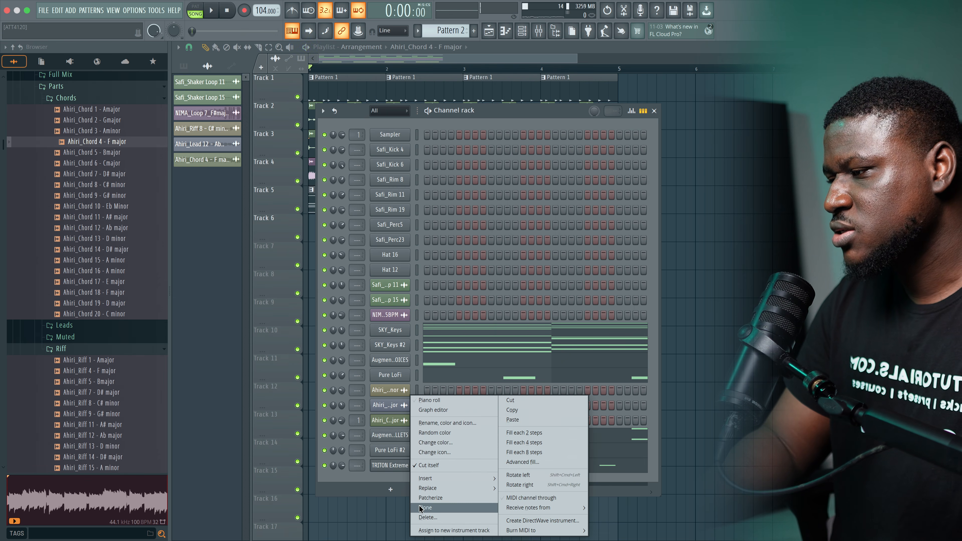
{"action": "left_click", "coordinate": [422, 508]}
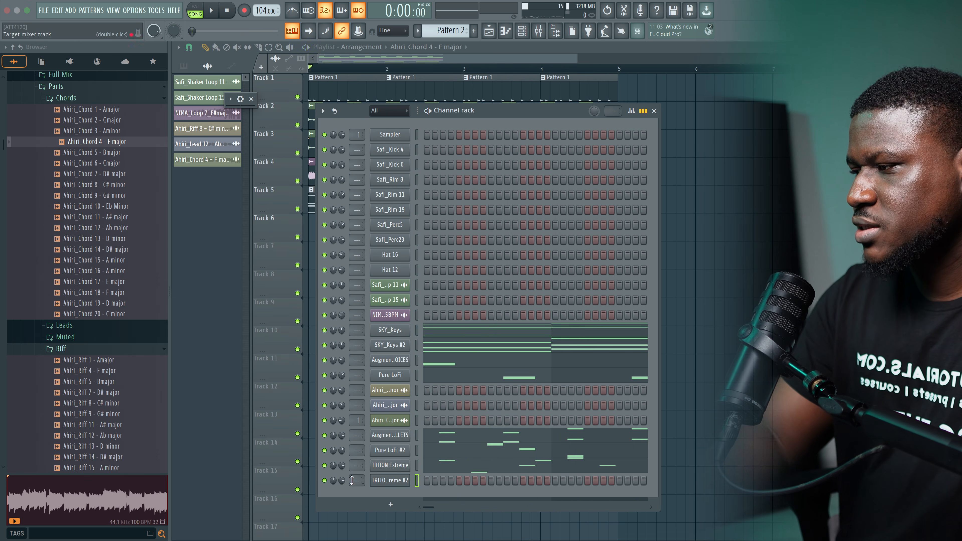
{"action": "right_click", "coordinate": [391, 485]}
{"action": "left_click", "coordinate": [430, 401]}
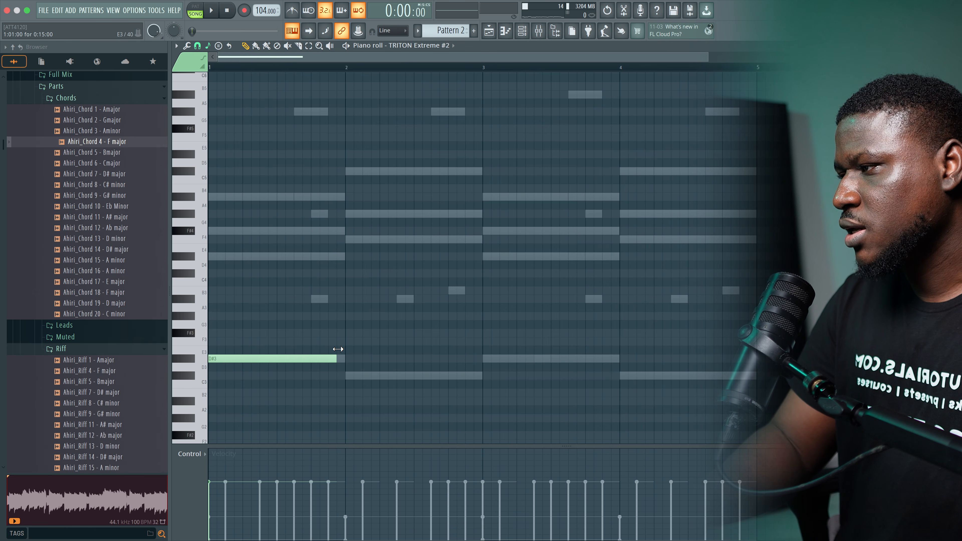
- Fill four bars of TRITON Extreme #2 with alternating one-bar D#3 and C#3 notes and transpose them all up an octave
{"action": "key", "text": "space"}
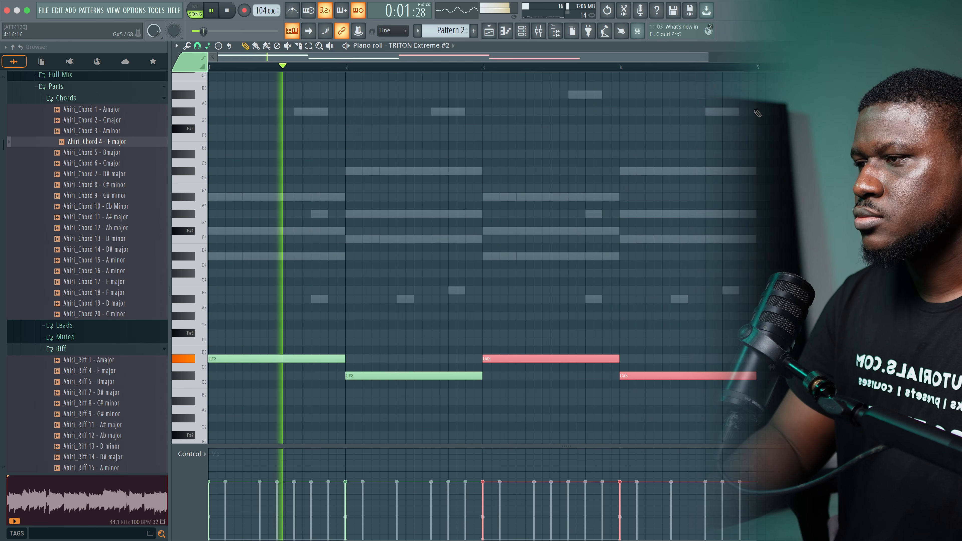
{"action": "right_click", "coordinate": [661, 198]}
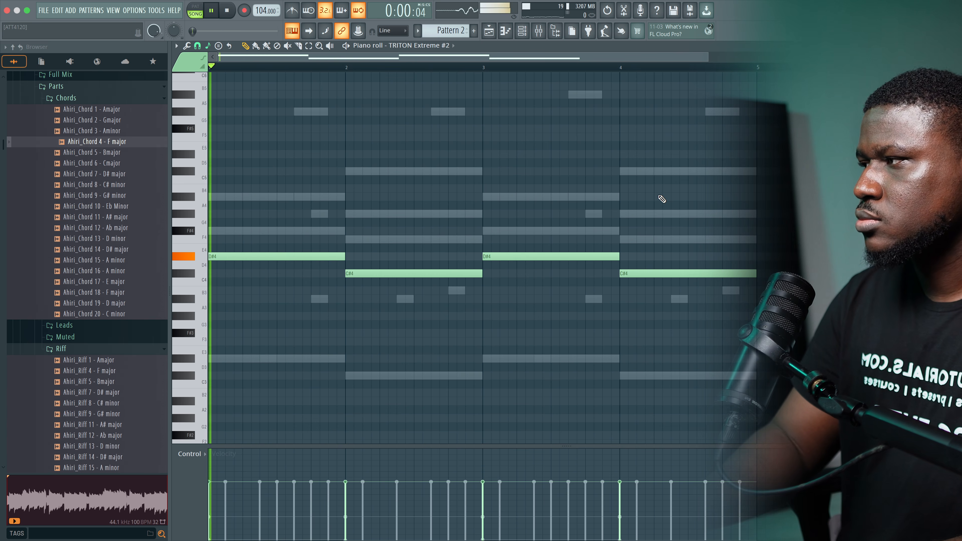
{"action": "key", "text": "ctrl+Up"}
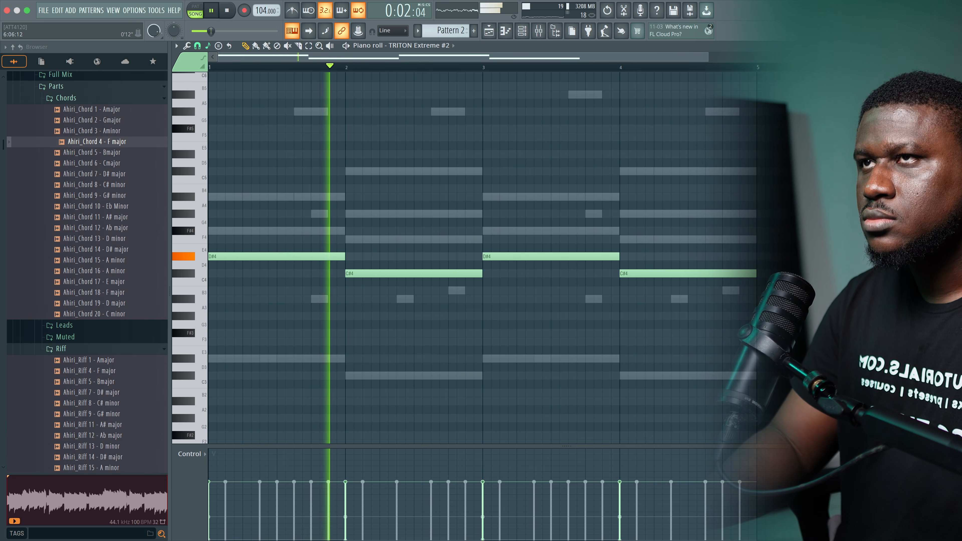
{"action": "left_click", "coordinate": [955, 45]}
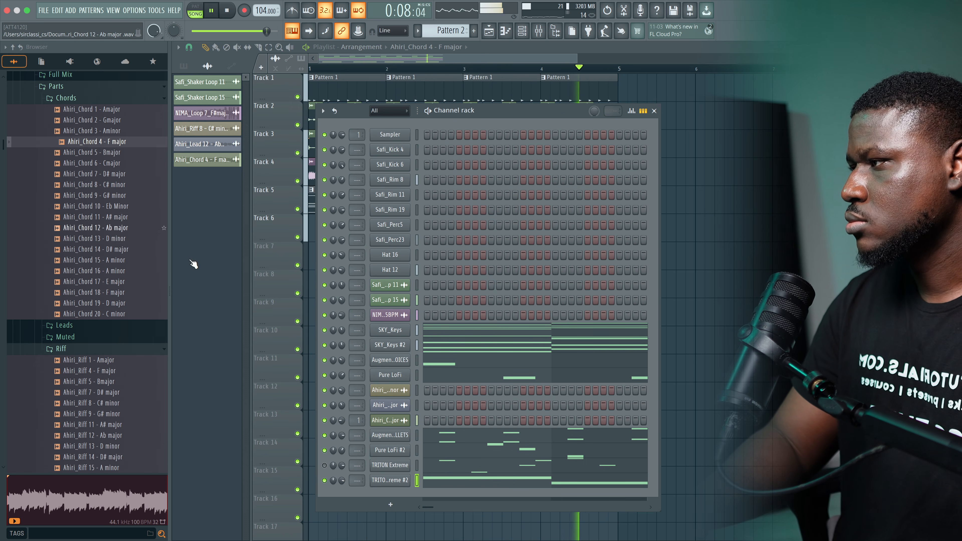
- Stop playback and split Pattern 2 into separate patterns by channel
{"action": "left_click", "coordinate": [241, 329]}
{"action": "key", "text": "space"}
{"action": "left_click", "coordinate": [397, 189]}
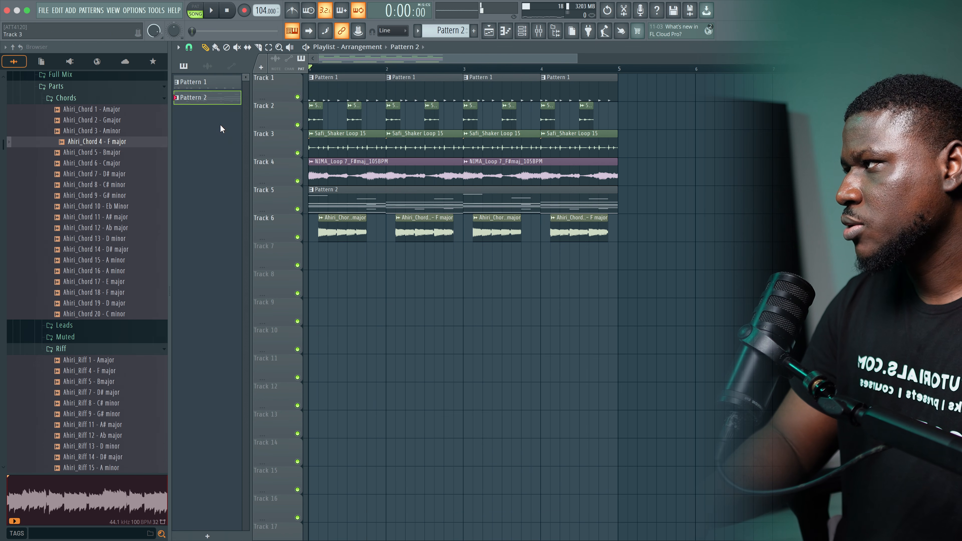
{"action": "right_click", "coordinate": [205, 98]}
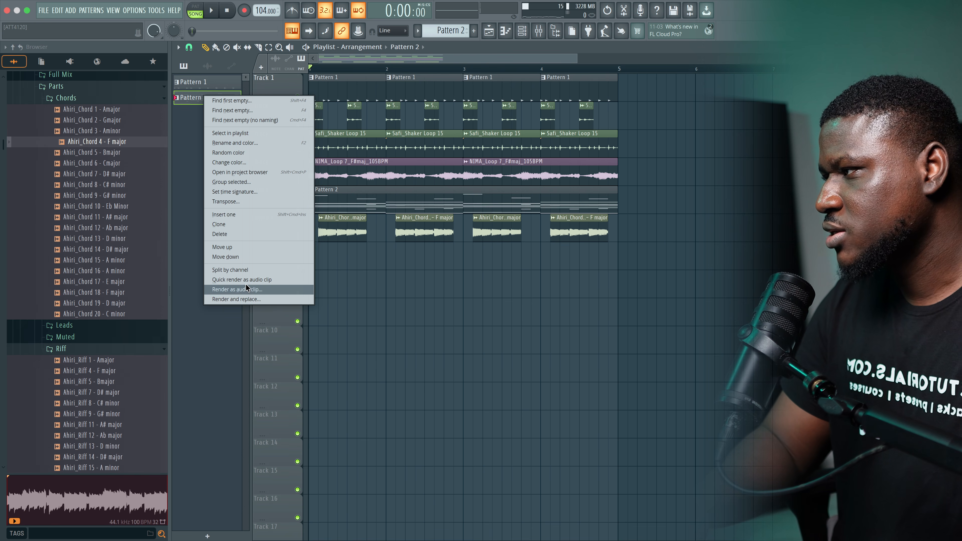
{"action": "left_click", "coordinate": [245, 273]}
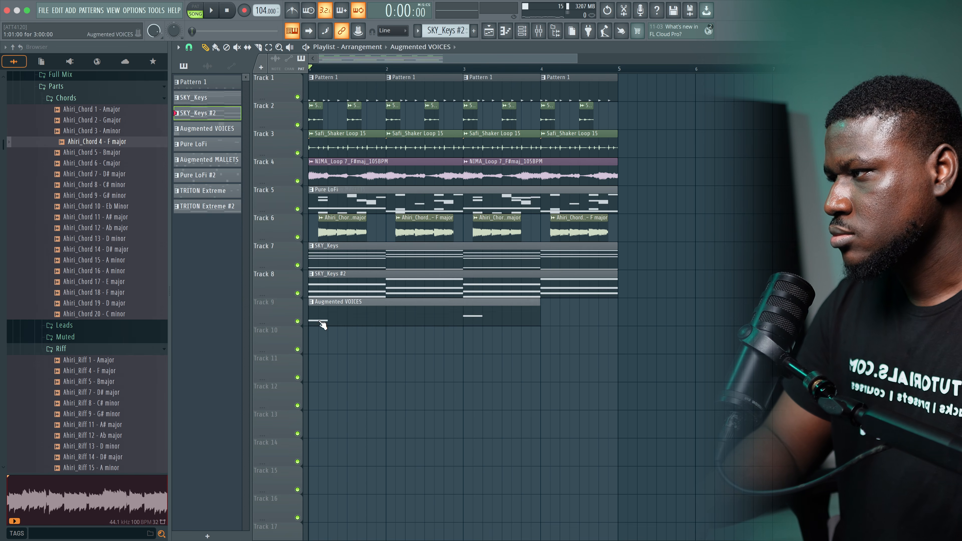
- Place the split instrument patterns on their own playlist tracks, 7 to 14, and extend the Augmented VOICES clip to the full four bars
{"action": "left_click_drag", "start_coordinate": [293, 386], "coordinate": [294, 393]}
{"action": "left_click_drag", "start_coordinate": [318, 189], "coordinate": [295, 421]}
{"action": "left_click_drag", "start_coordinate": [317, 190], "coordinate": [296, 449]}
{"action": "key", "text": "space"}
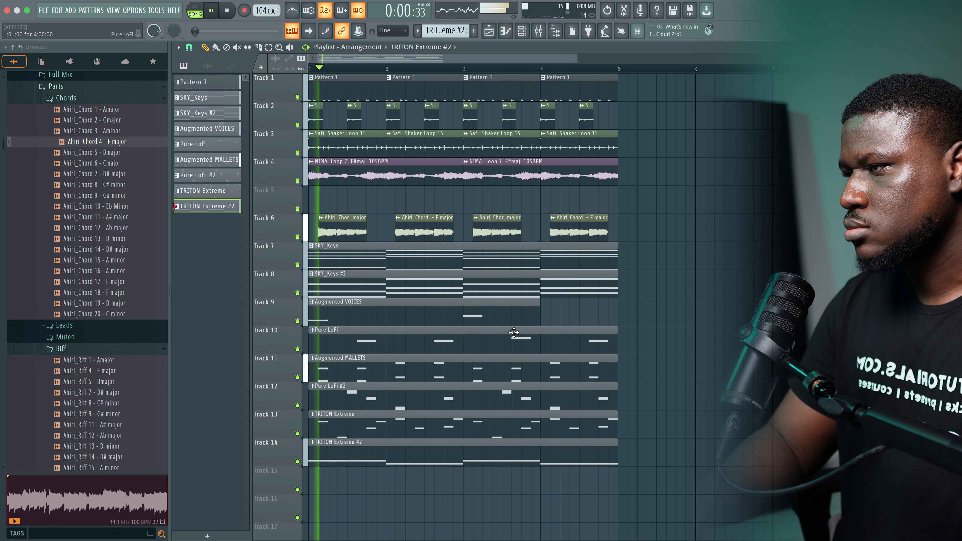
{"action": "left_click", "coordinate": [536, 309]}
{"action": "left_click_drag", "start_coordinate": [537, 308], "coordinate": [618, 308]}
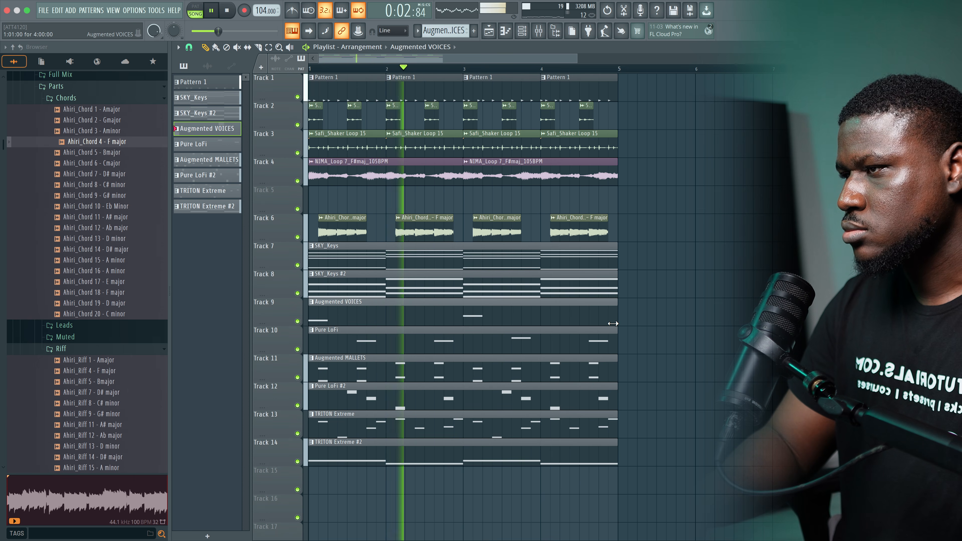
- Move the loop to bar 77 and mark sections every eight bars: INTRO, VERSE 1, PRE HOOK 1, CHORUS, VERSE 2, PRE HOOK 2, CHORUS, OUTRO, END
{"action": "scroll", "coordinate": [614, 325], "scroll_direction": "down", "scroll_amount": 3}
{"action": "left_click_drag", "start_coordinate": [521, 493], "coordinate": [264, 41]}
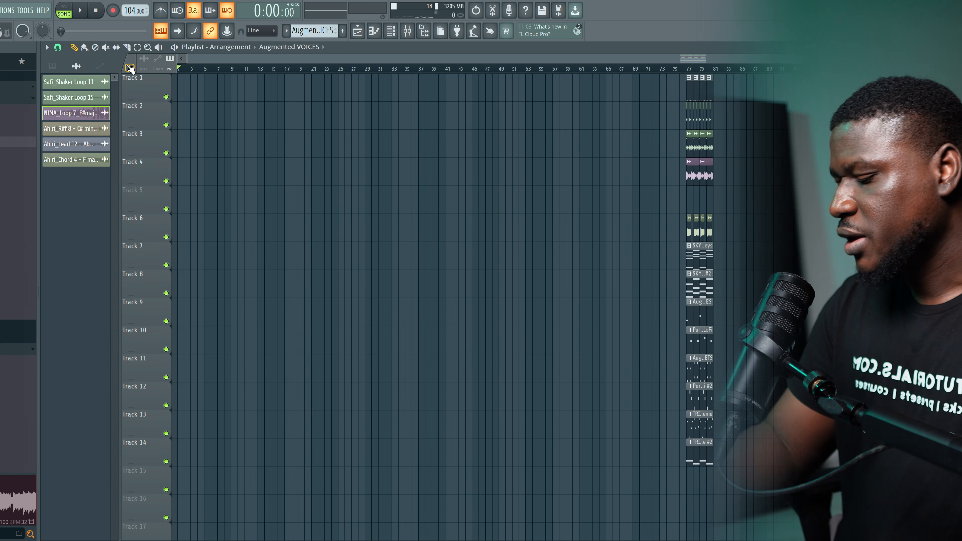
{"action": "left_click", "coordinate": [131, 66]}
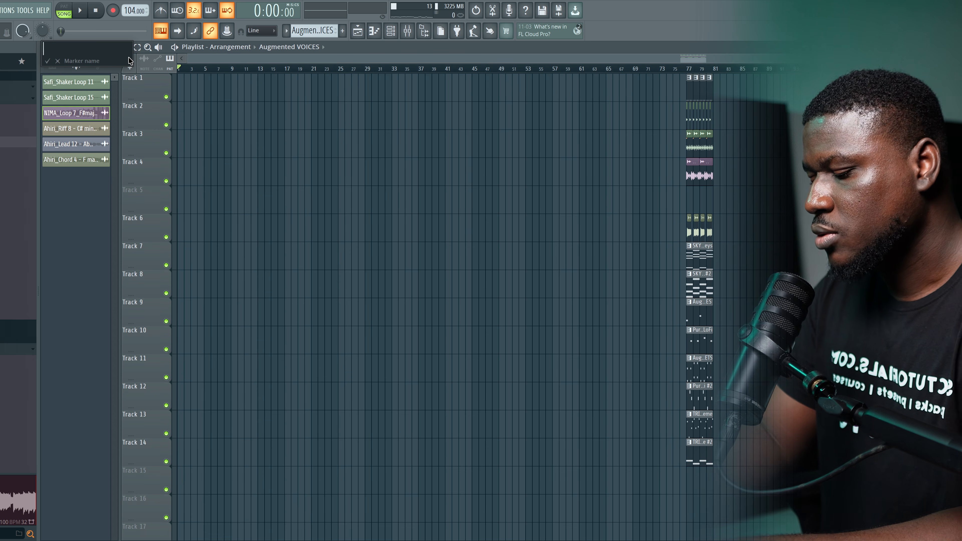
{"action": "key", "text": "Return"}
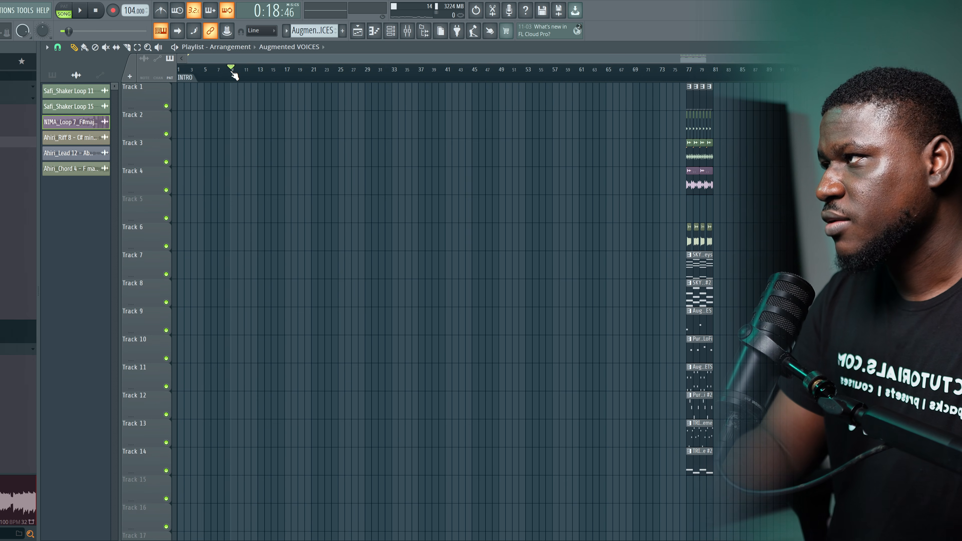
{"action": "key", "text": "alt+t"}
{"action": "type", "text": "VERSE 1"}
{"action": "key", "text": "Return"}
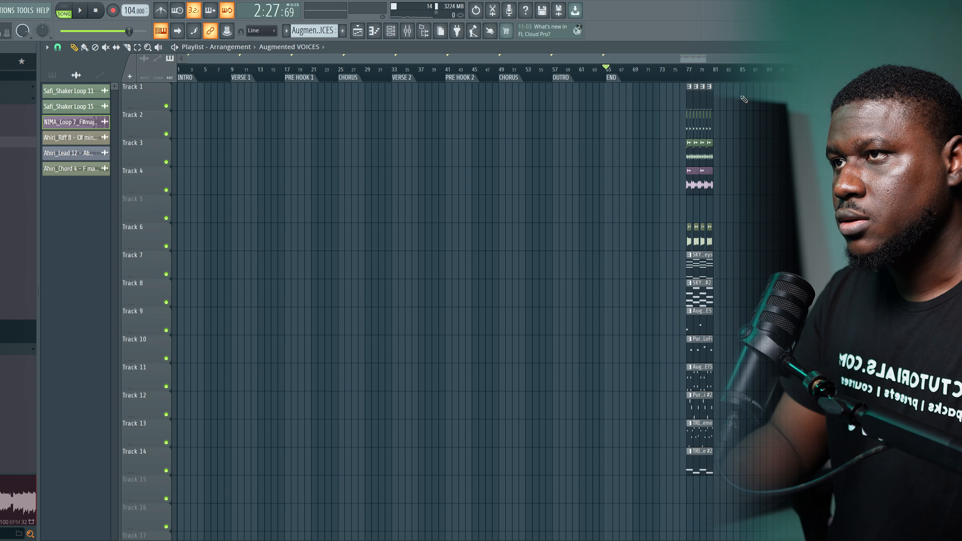
- Copy the drum and shaker clips of Tracks 1 to 3 to the INTRO and duplicate them along the whole arrangement
{"action": "left_click_drag", "start_coordinate": [741, 82], "coordinate": [679, 198]}
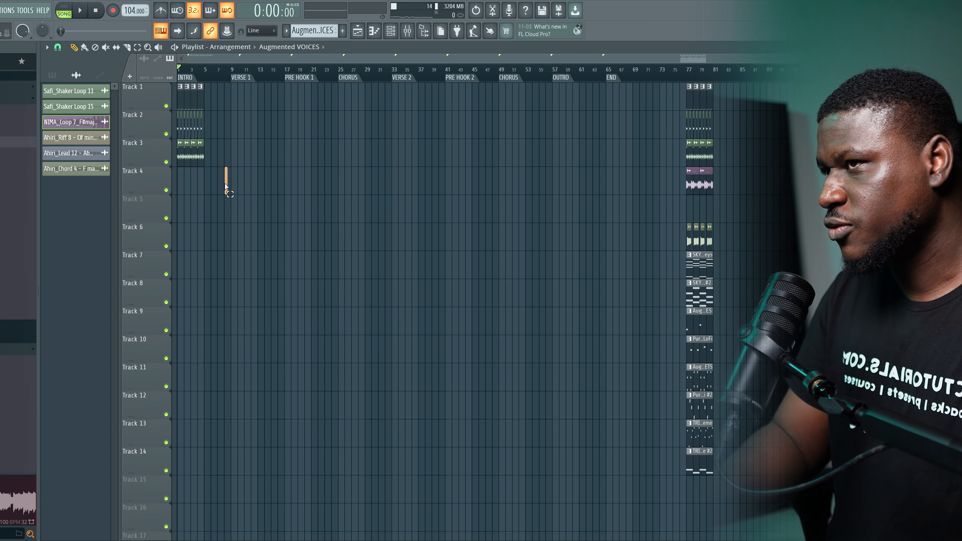
{"action": "left_click_drag", "start_coordinate": [226, 186], "coordinate": [110, 42]}
{"action": "key", "text": "ctrl+b"}
{"action": "key", "text": "ctrl+b"}
{"action": "key", "text": "ctrl+b"}
{"action": "key", "text": "ctrl+b"}
{"action": "key", "text": "ctrl+b"}
{"action": "key", "text": "ctrl+b"}
{"action": "key", "text": "ctrl+b"}
{"action": "key", "text": "ctrl+b"}
{"action": "key", "text": "ctrl+b"}
{"action": "key", "text": "ctrl+b"}
{"action": "key", "text": "ctrl+b"}
{"action": "key", "text": "ctrl+b"}
{"action": "key", "text": "ctrl+b"}
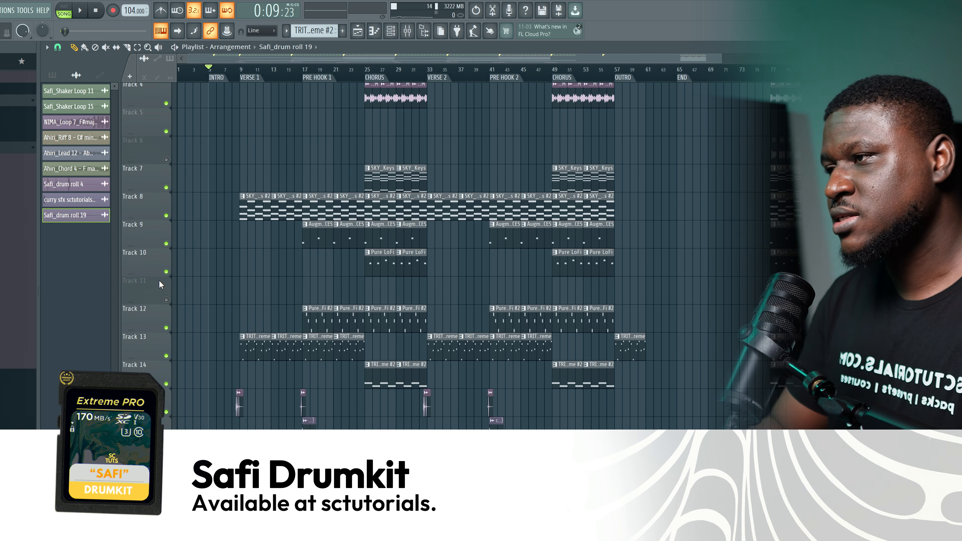
- Play the arrangement from the INTRO and trim one bar off the last SKY_Keys #2 clips of VERSE 1 and PRE HOOK 1
{"action": "scroll", "coordinate": [159, 283], "scroll_direction": "up", "scroll_amount": 3}
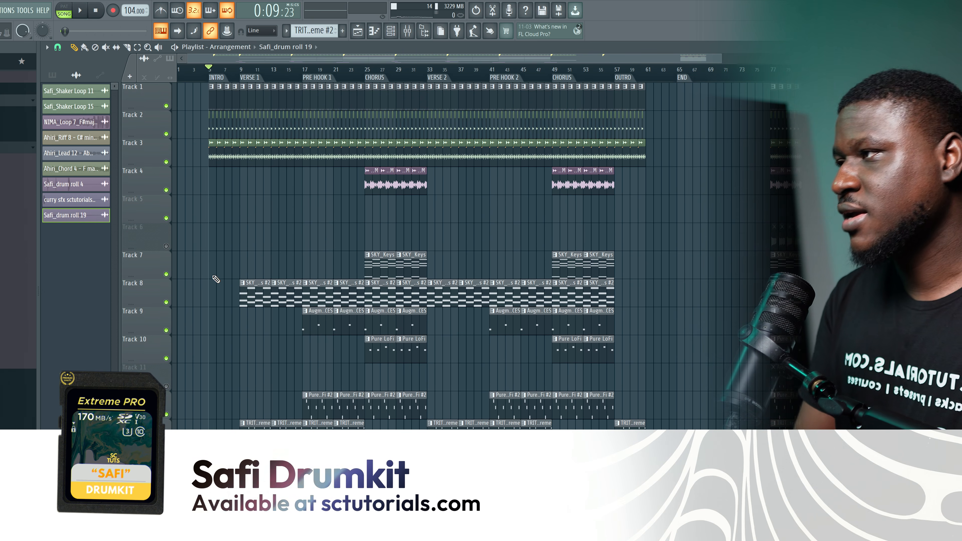
{"action": "key", "text": "space"}
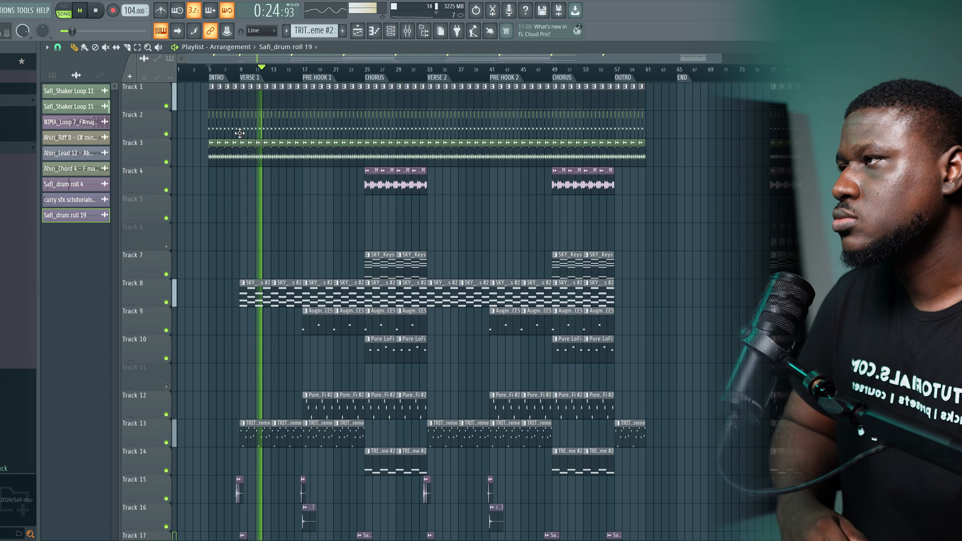
{"action": "scroll", "coordinate": [284, 77], "scroll_direction": "up", "scroll_amount": 3}
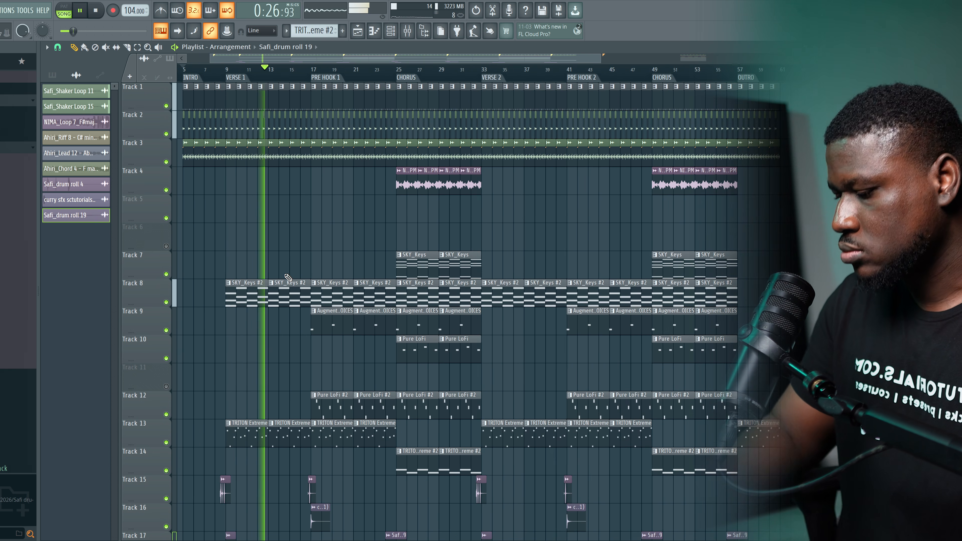
{"action": "left_click_drag", "start_coordinate": [298, 223], "coordinate": [305, 335]}
{"action": "left_click_drag", "start_coordinate": [308, 302], "coordinate": [295, 302]}
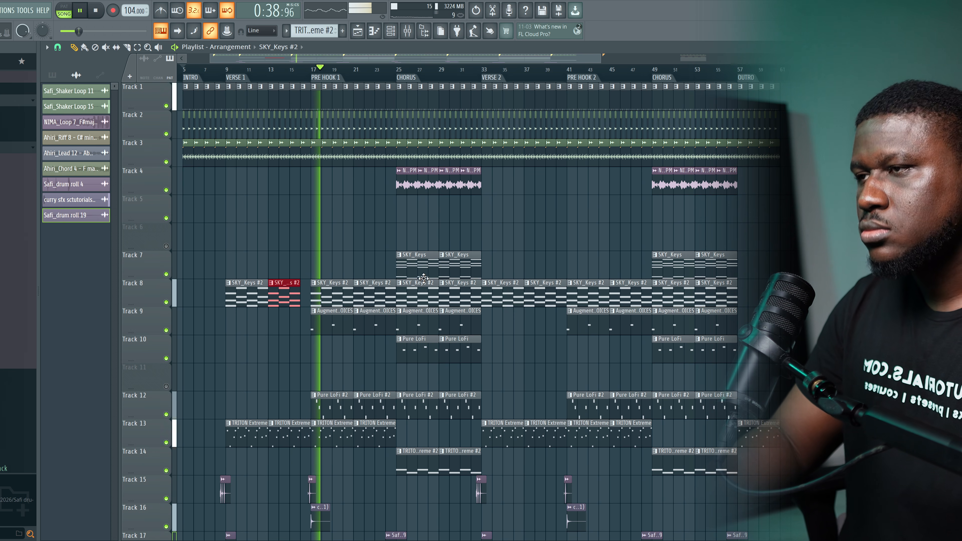
{"action": "left_click", "coordinate": [393, 294]}
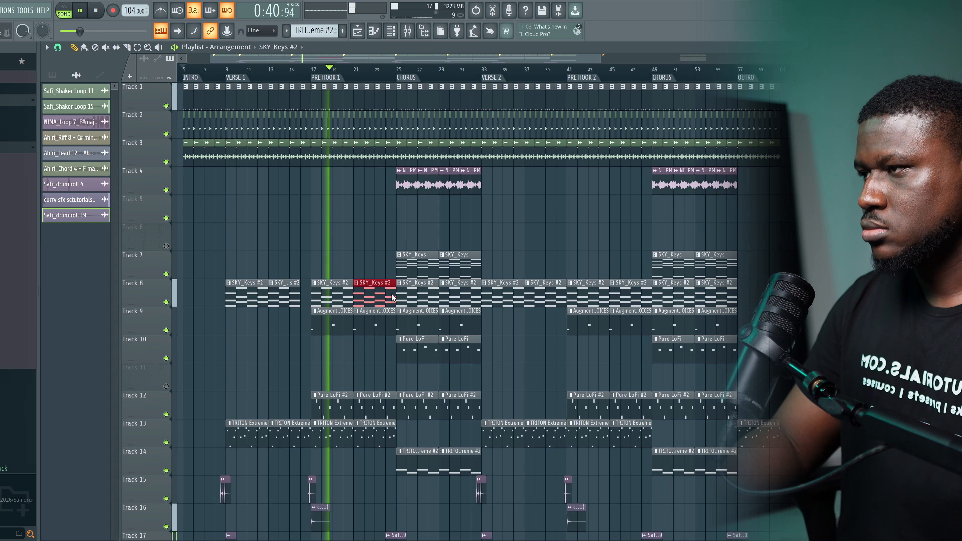
{"action": "left_click_drag", "start_coordinate": [392, 295], "coordinate": [385, 294]}
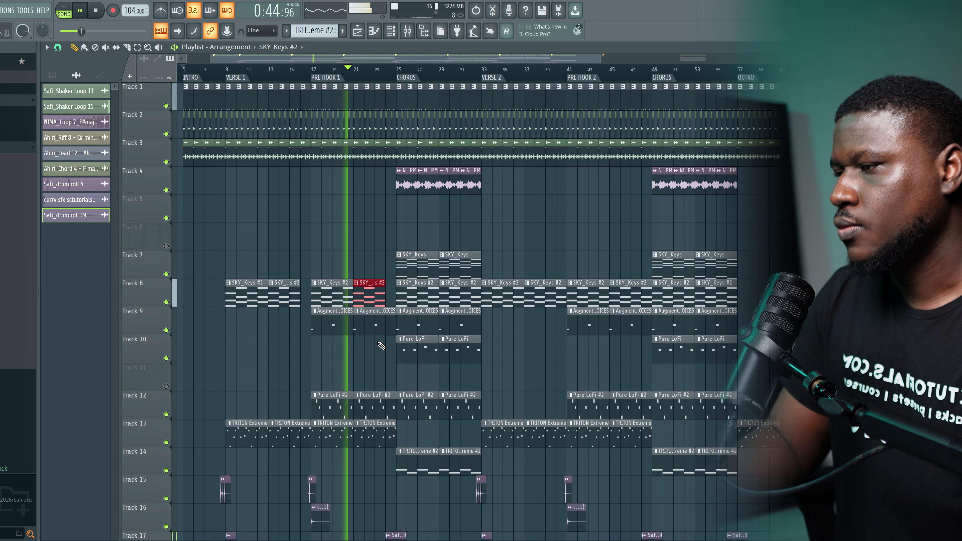
- Trim one bar off the last Pure LoFi #2 clip of PRE HOOK 1, before the CHORUS
{"action": "scroll", "coordinate": [382, 346], "scroll_direction": "down", "scroll_amount": 2}
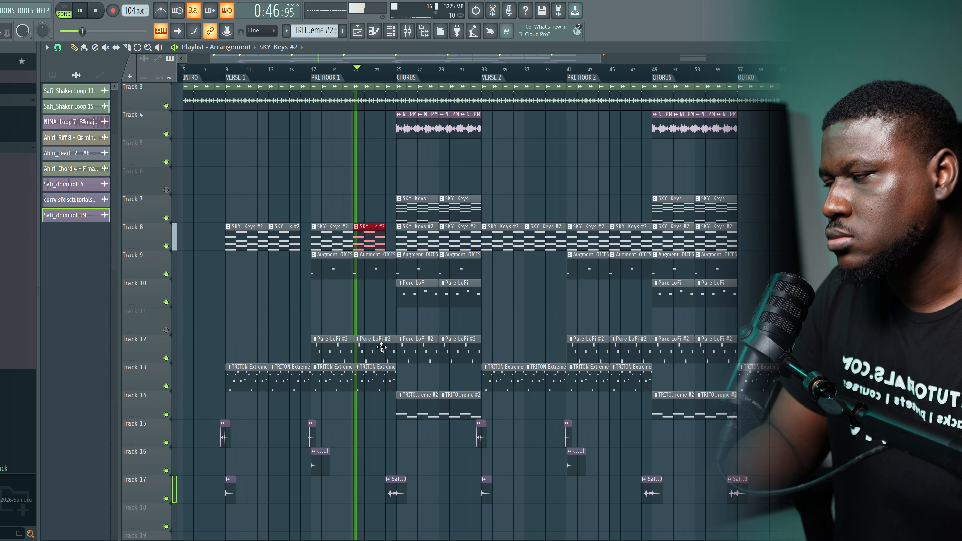
{"action": "left_click", "coordinate": [380, 346]}
{"action": "left_click_drag", "start_coordinate": [396, 353], "coordinate": [385, 352]}
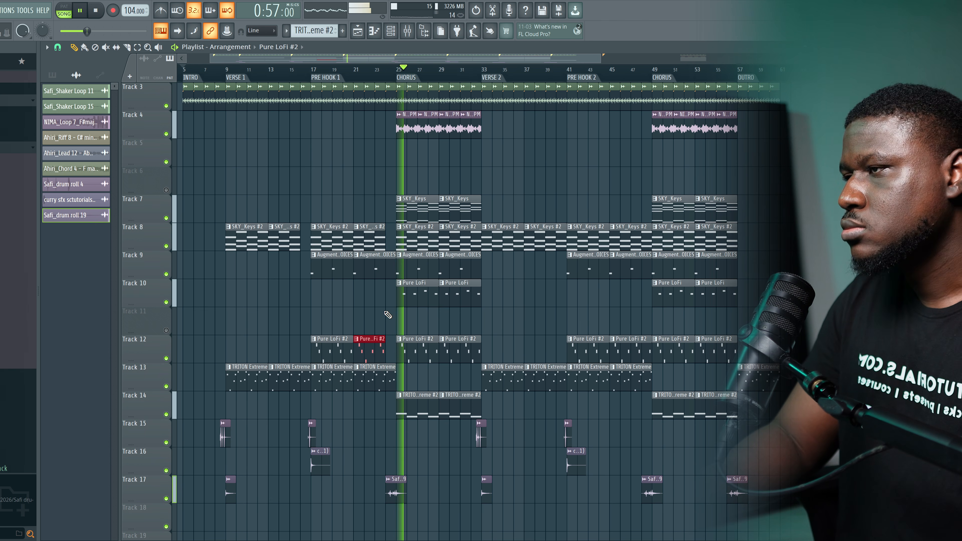
- Examine the Safi_drum roll 4 clip at the start of PRE HOOK 2 and its sample settings during playback
{"action": "scroll", "coordinate": [388, 323], "scroll_direction": "up", "scroll_amount": 2}
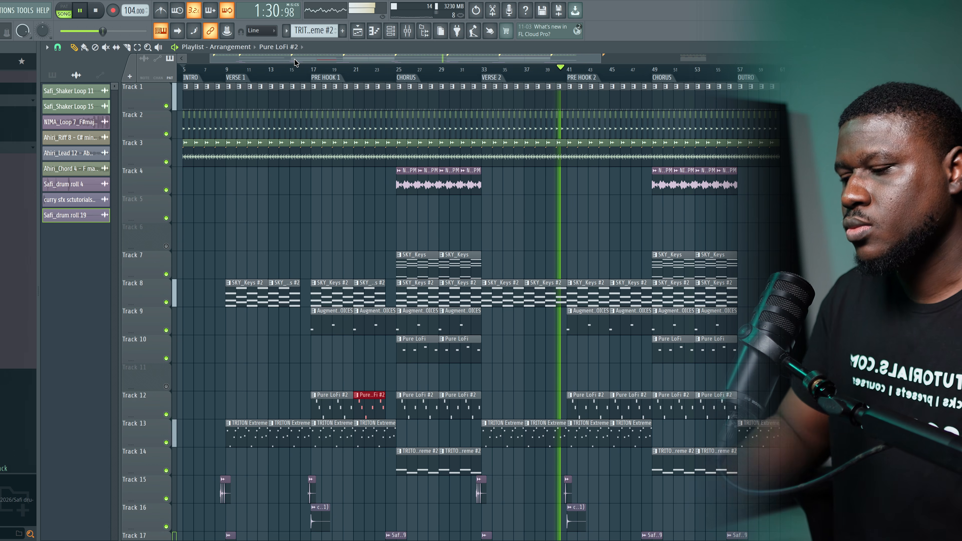
{"action": "scroll", "coordinate": [389, 190], "scroll_direction": "down", "scroll_amount": 1}
{"action": "scroll", "coordinate": [388, 189], "scroll_direction": "down", "scroll_amount": 3}
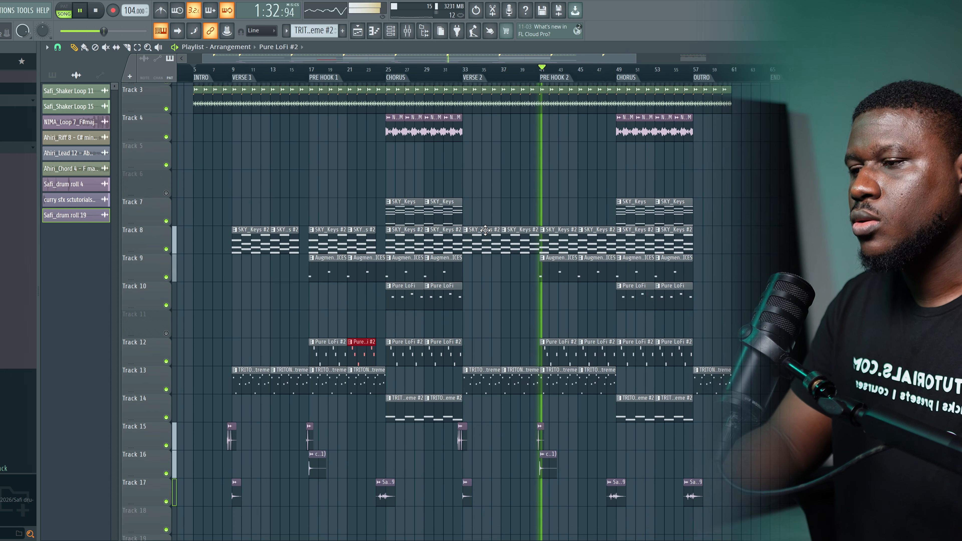
{"action": "scroll", "coordinate": [496, 247], "scroll_direction": "up", "scroll_amount": 3}
{"action": "double_click", "coordinate": [572, 352]}
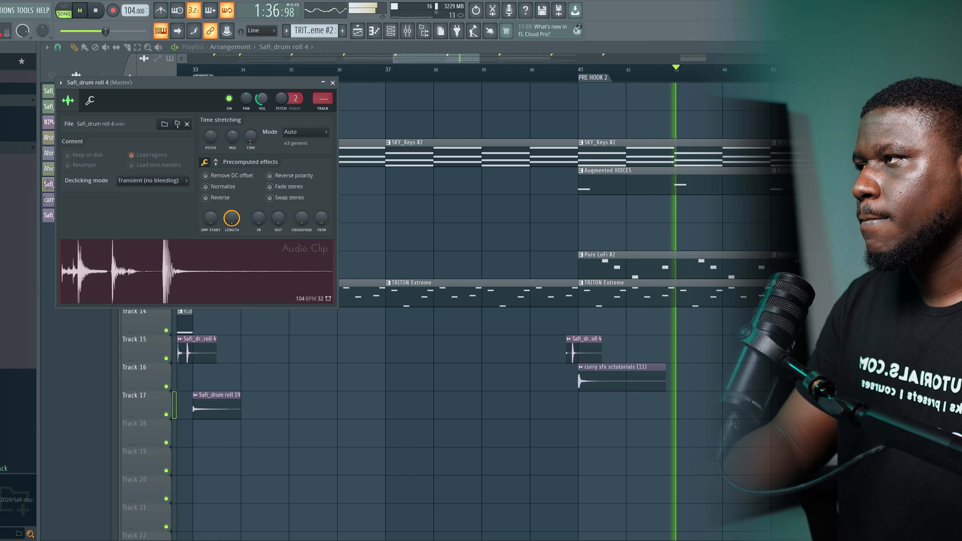
{"action": "key", "text": "Escape"}
{"action": "scroll", "coordinate": [458, 204], "scroll_direction": "down", "scroll_amount": 4}
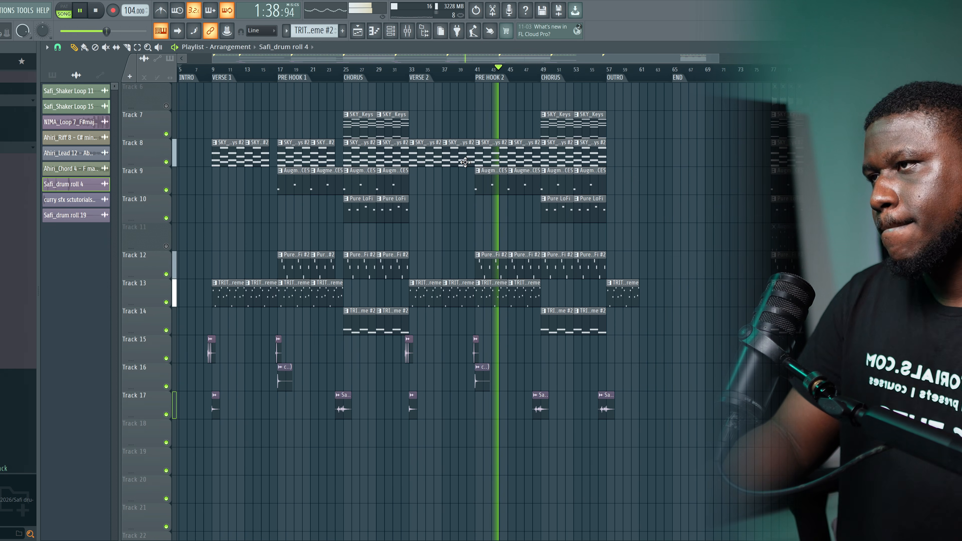